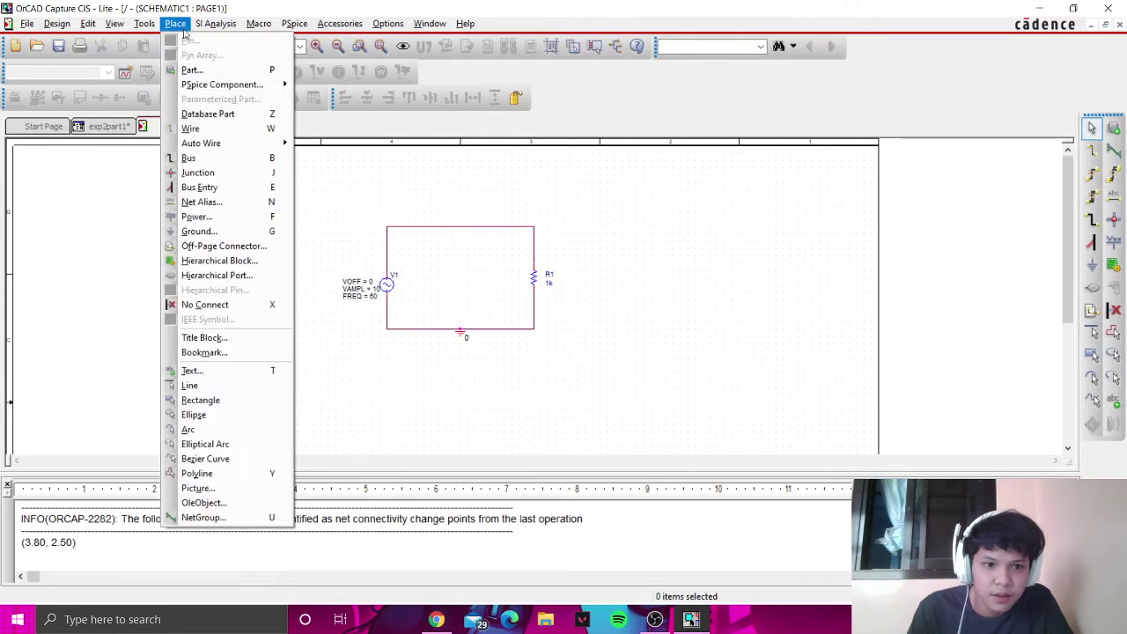
Step: Create a new PSpice simulation profile named exp2part1 for the schematic
mouse_move(218, 26)
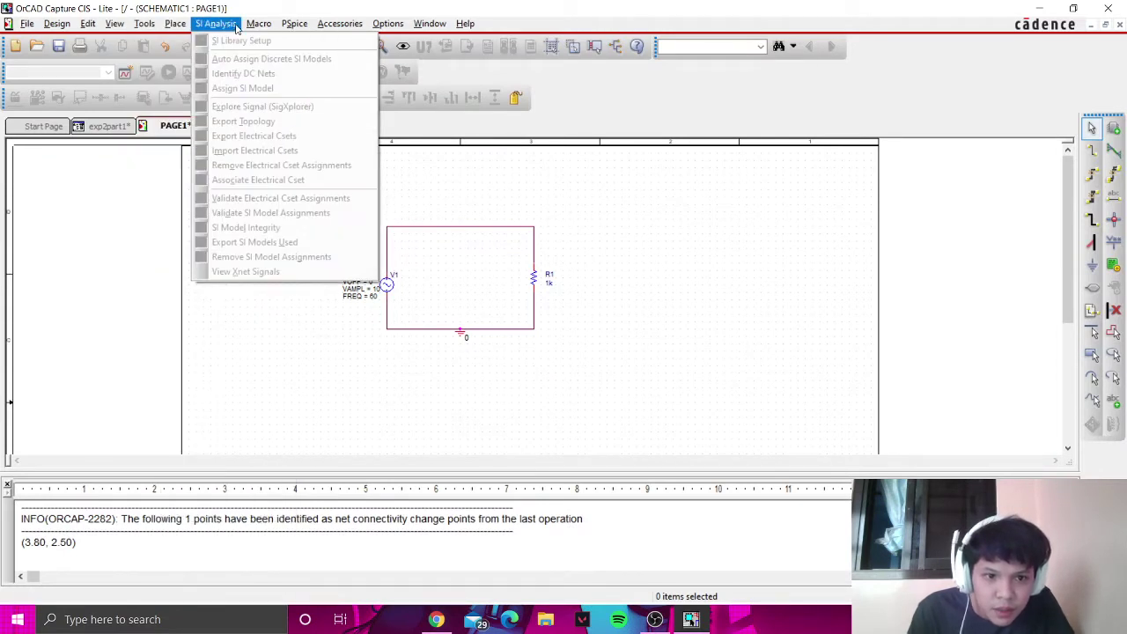
left_click(295, 24)
left_click(295, 24)
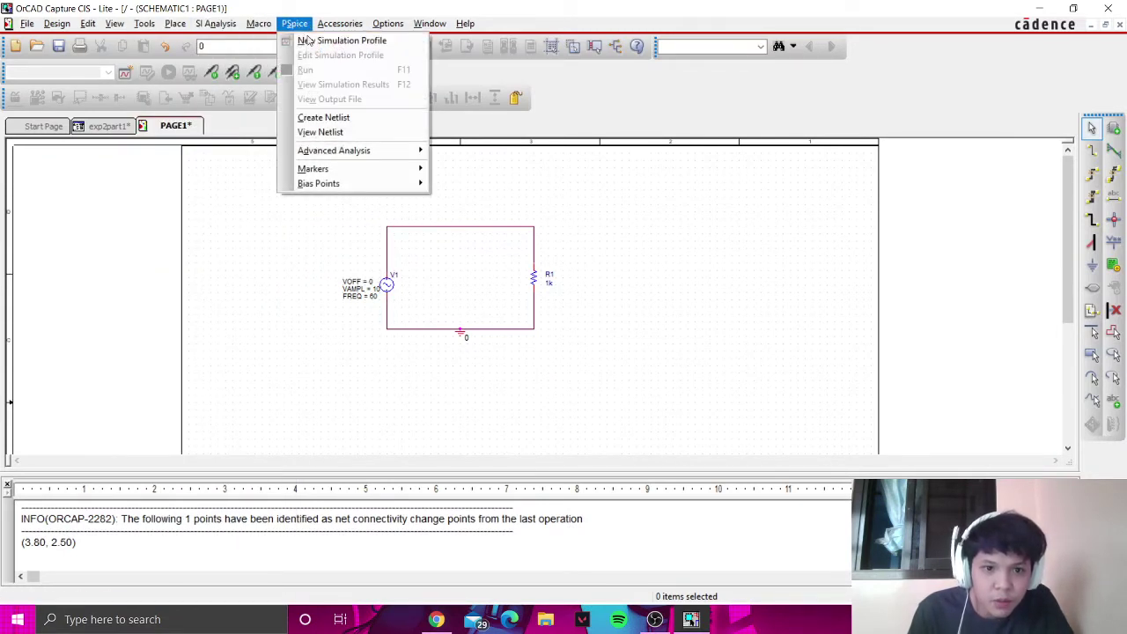
left_click(308, 40)
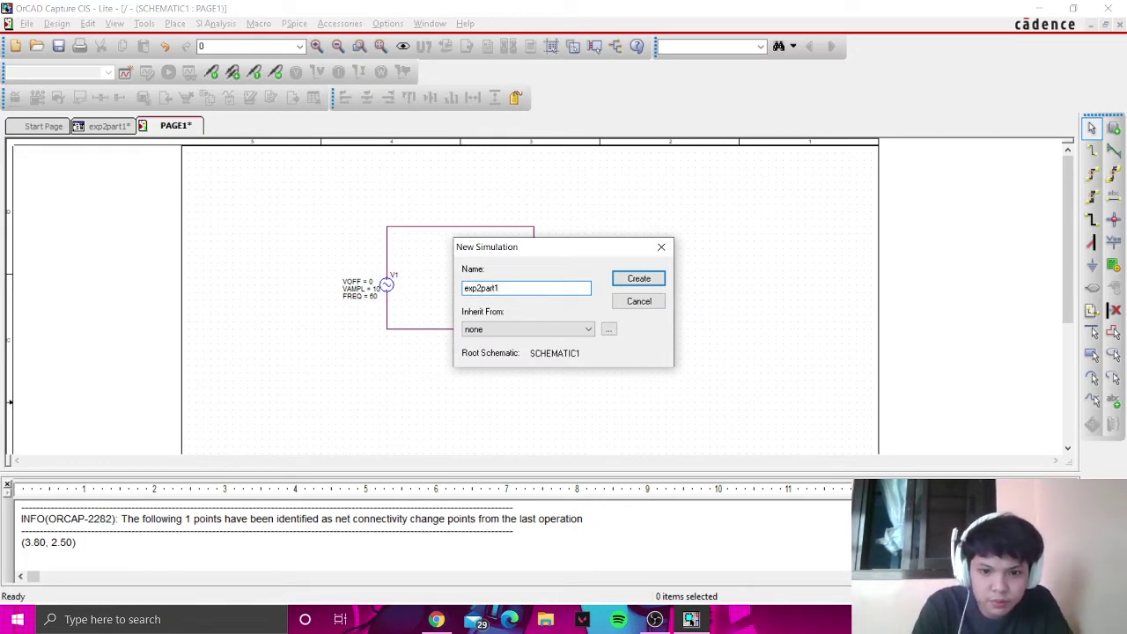
key("Return")
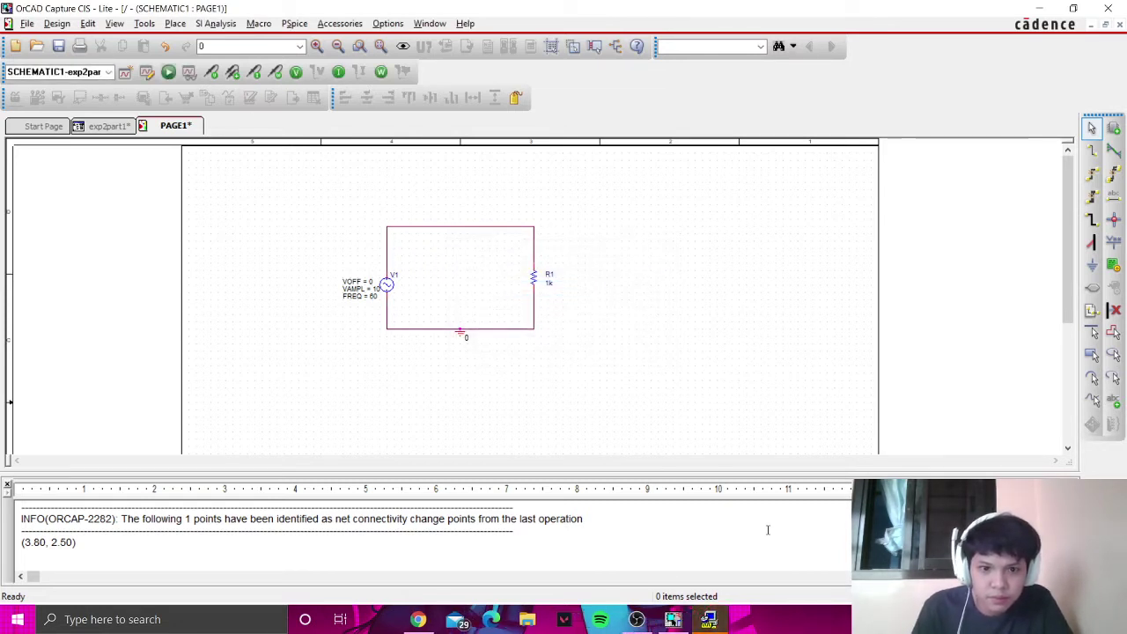
Step: Check the simulation setup in Experiment2.pdf and apply a Time Domain (Transient) analysis with a run time of 16.67ms
left_click(713, 620)
key("alt+Tab")
key("alt+Tab")
key("Tab")
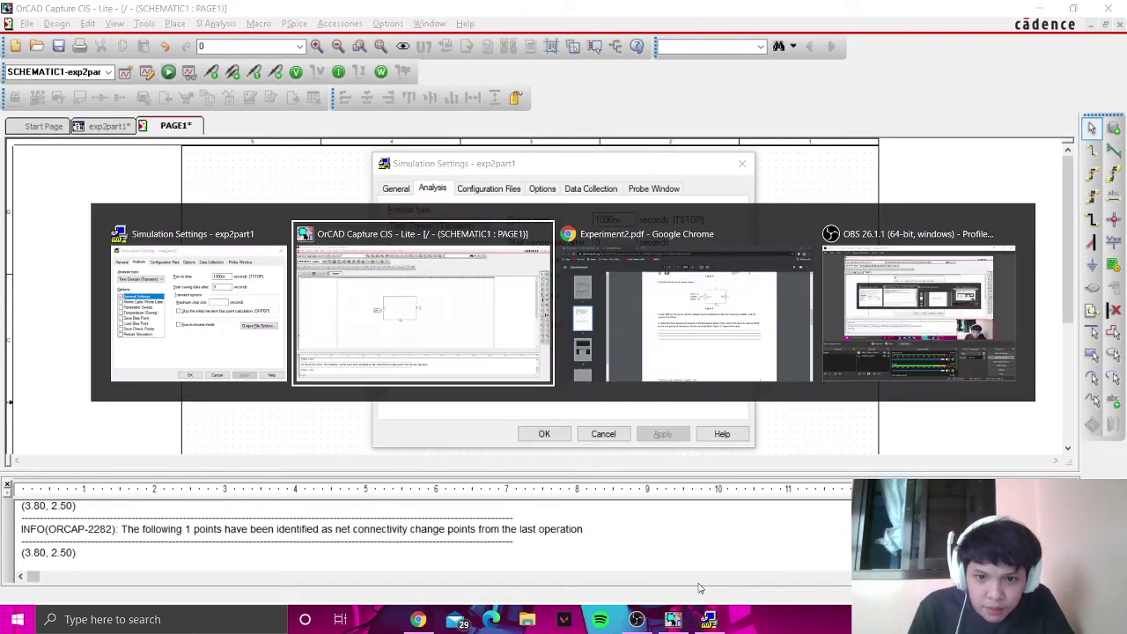
scroll(703, 595, "down", 2)
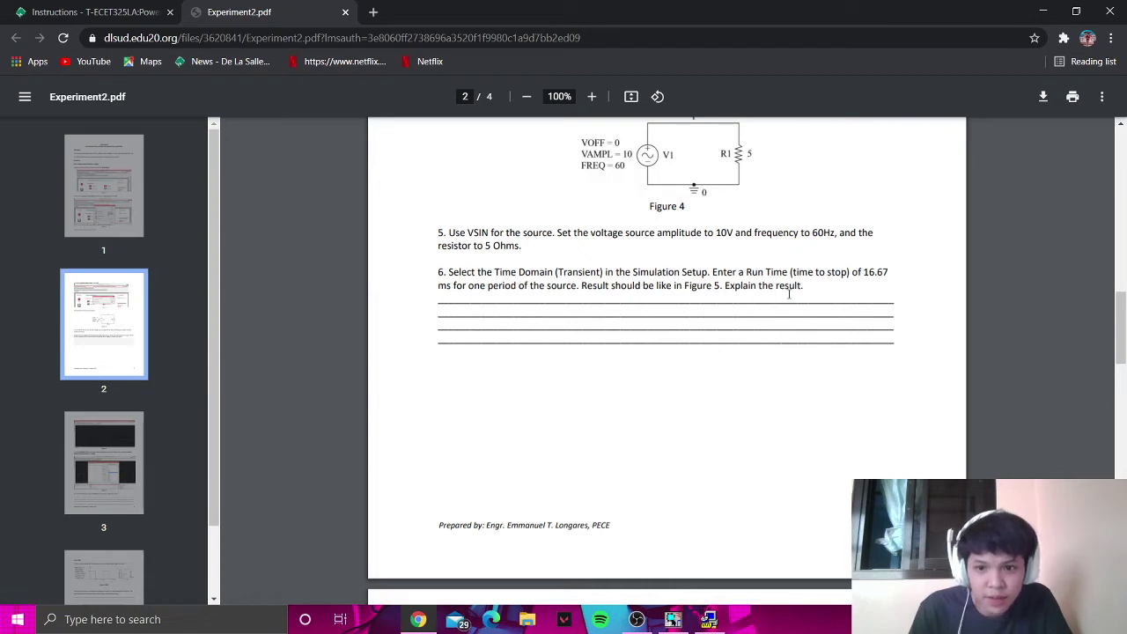
key("alt+Tab")
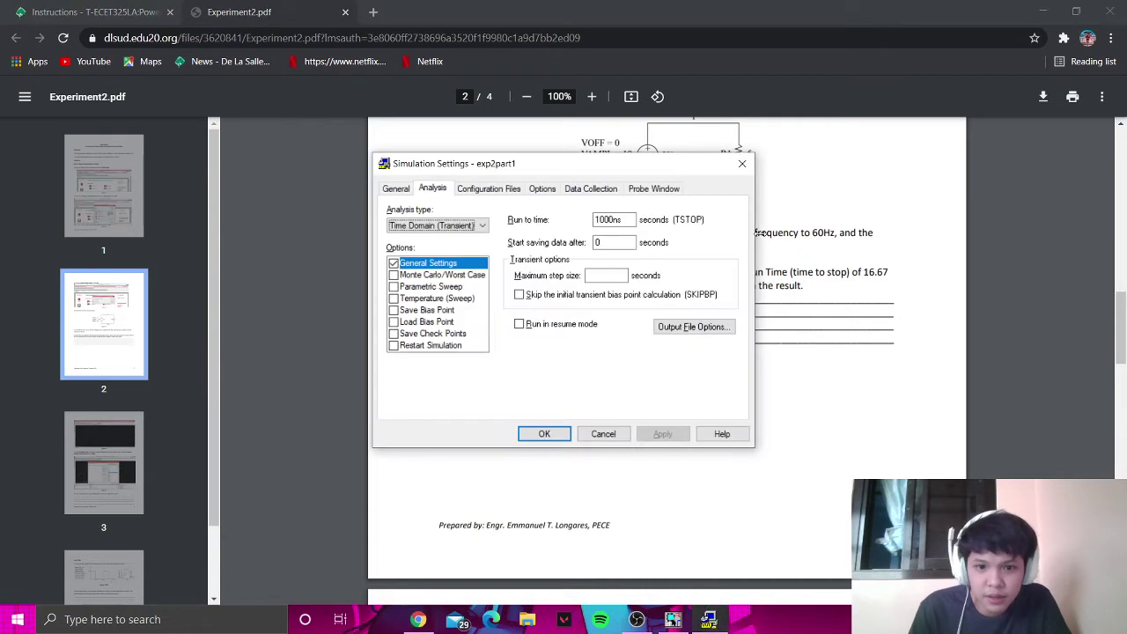
double_click(628, 219)
type("16.67ms")
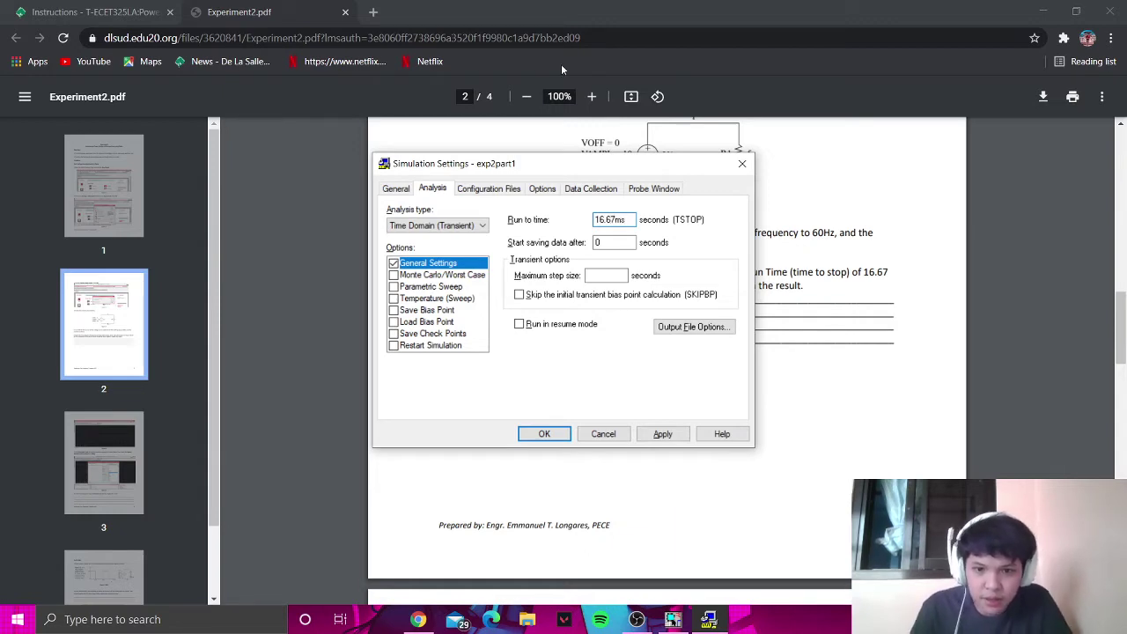
left_click_drag(604, 172, 778, 238)
left_click(642, 293)
left_click(635, 303)
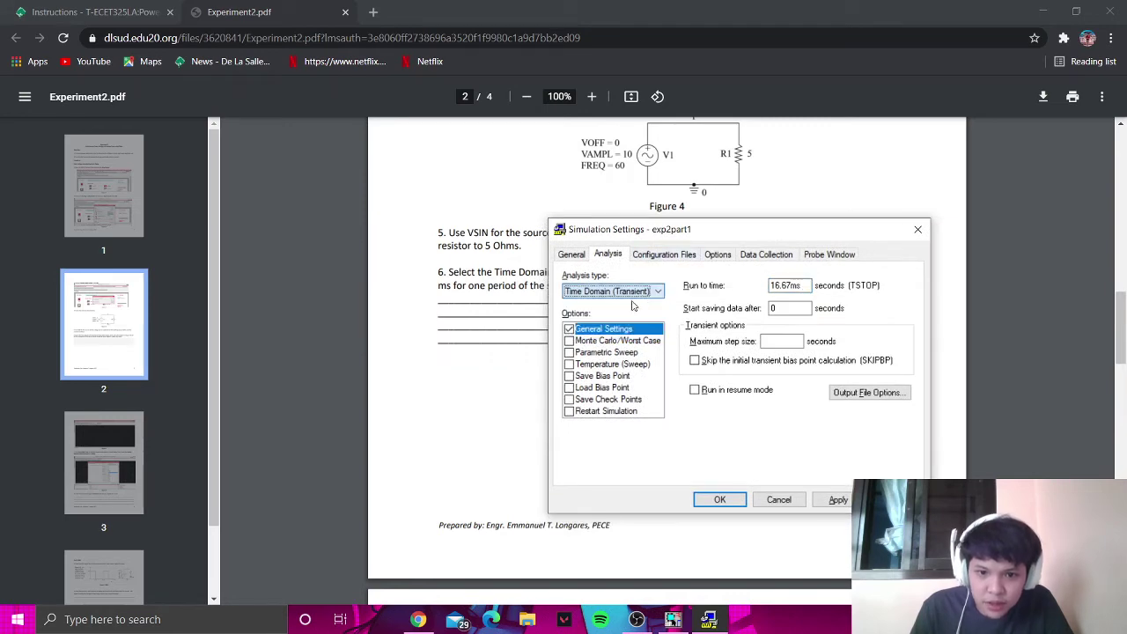
left_click(720, 499)
Step: Examine the expected waveforms and trace names in Figure 5 of Experiment2.pdf, enlarged to 175%
scroll(652, 412, "down", 4)
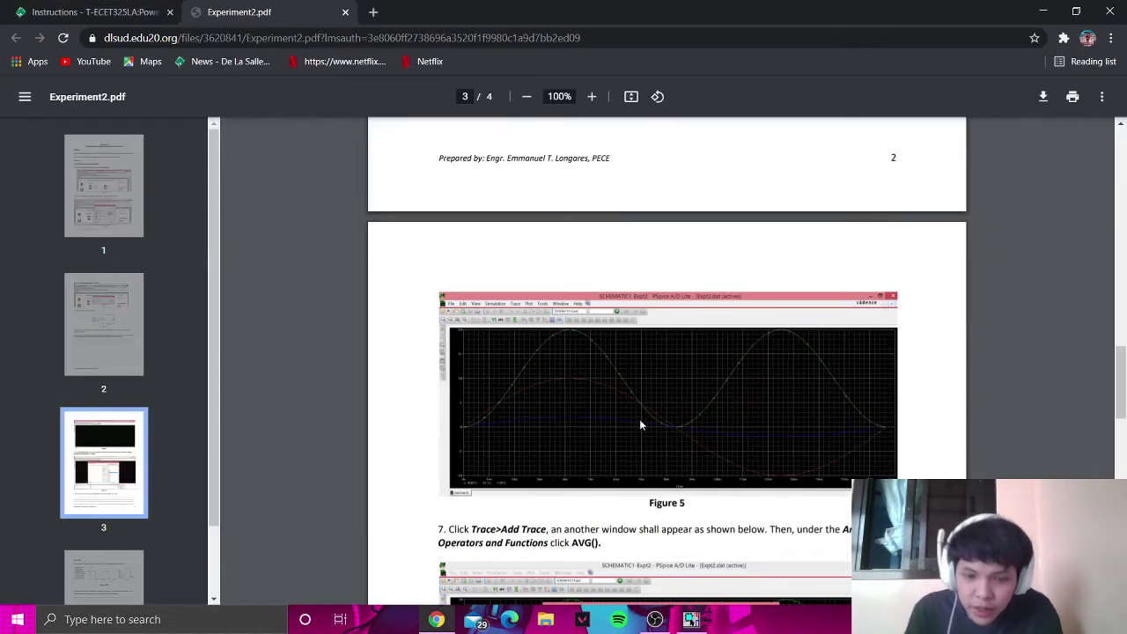
scroll(640, 423, "down", 1)
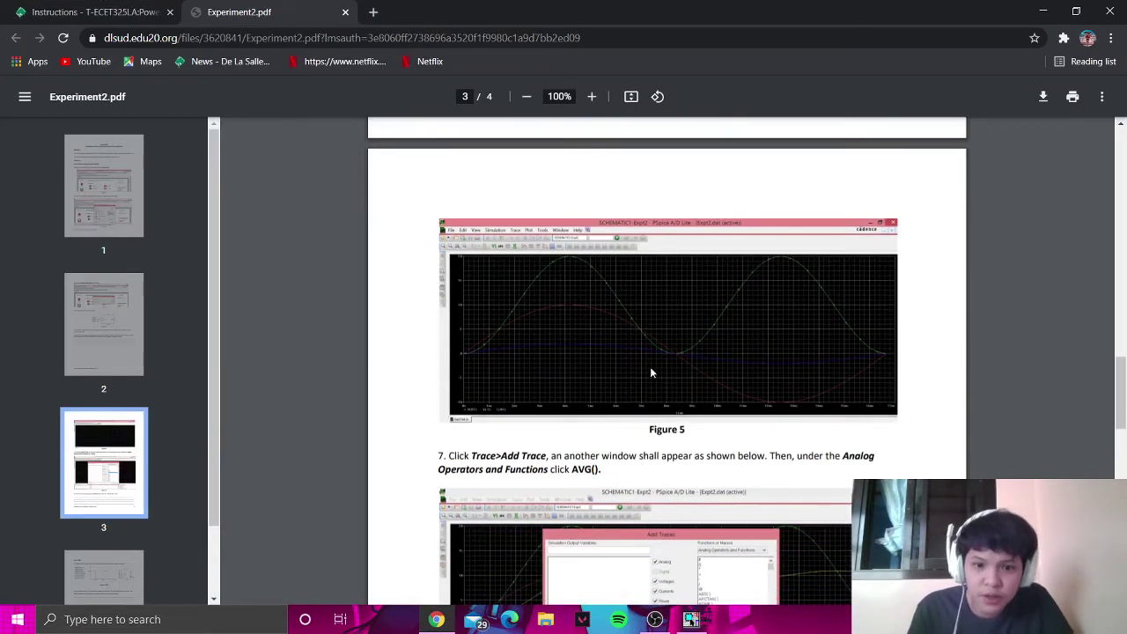
left_click(591, 96)
left_click(592, 96)
left_click(591, 96)
left_click(591, 96)
scroll(643, 350, "down", 3)
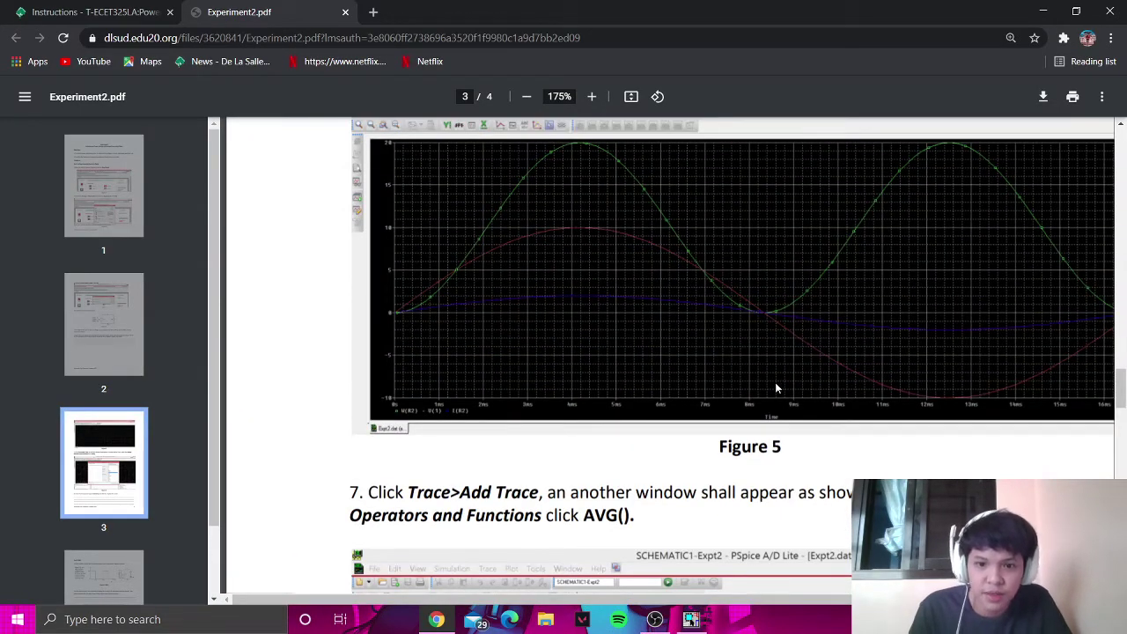
Step: Switch to OrCAD Capture, run the exp2part1 simulation and enter W(R1) as a new trace expression in PSpice
key("alt+Tab")
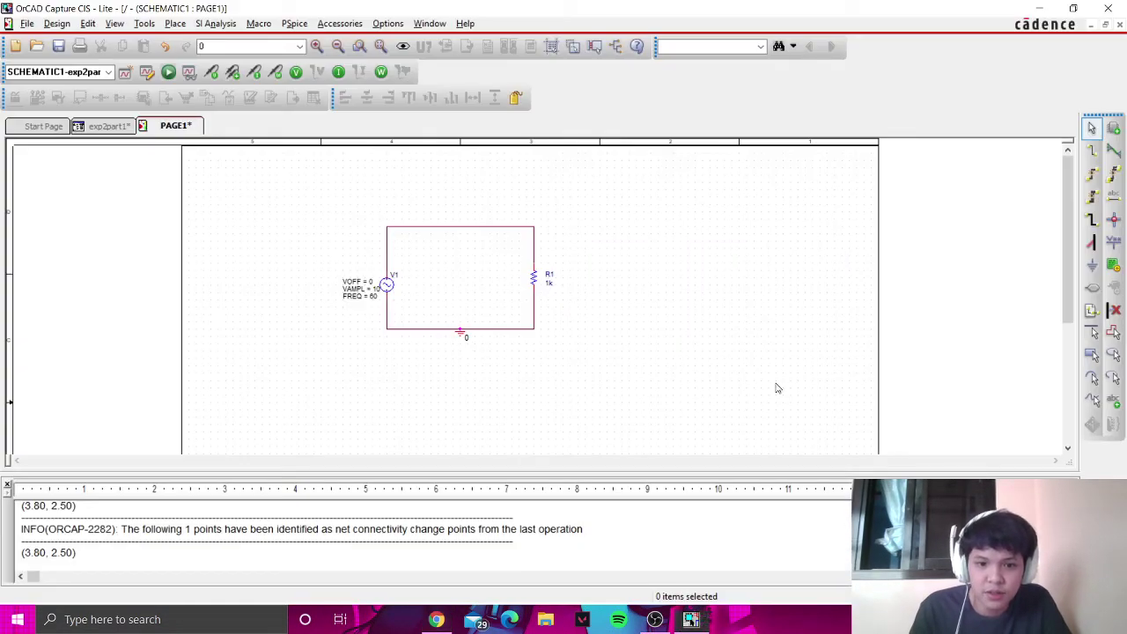
left_click(169, 74)
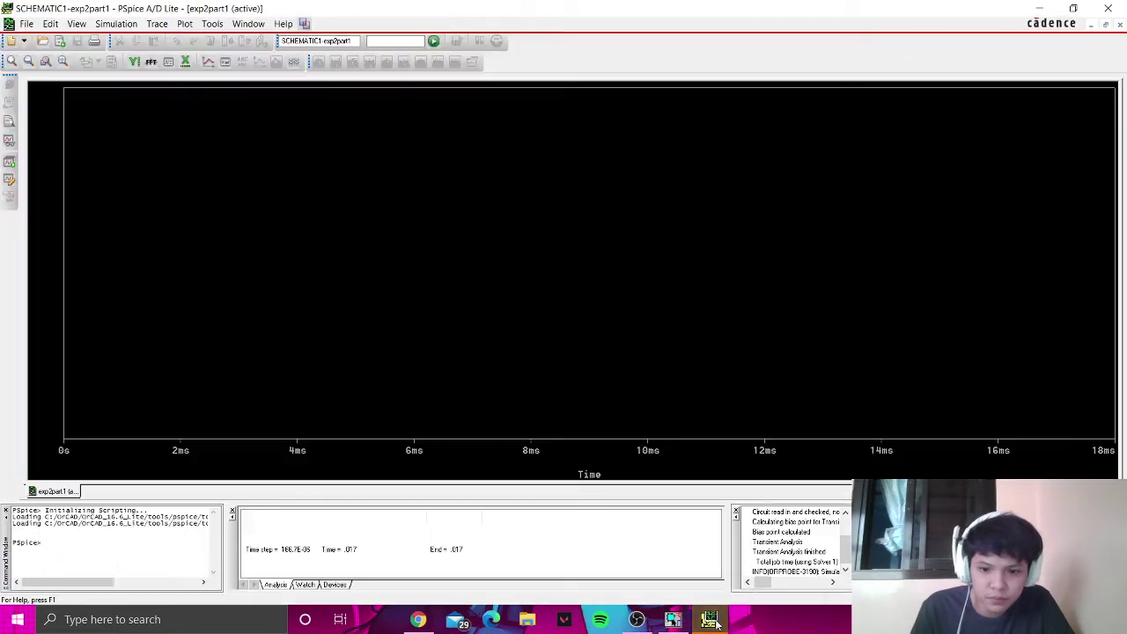
left_click(157, 23)
left_click(169, 39)
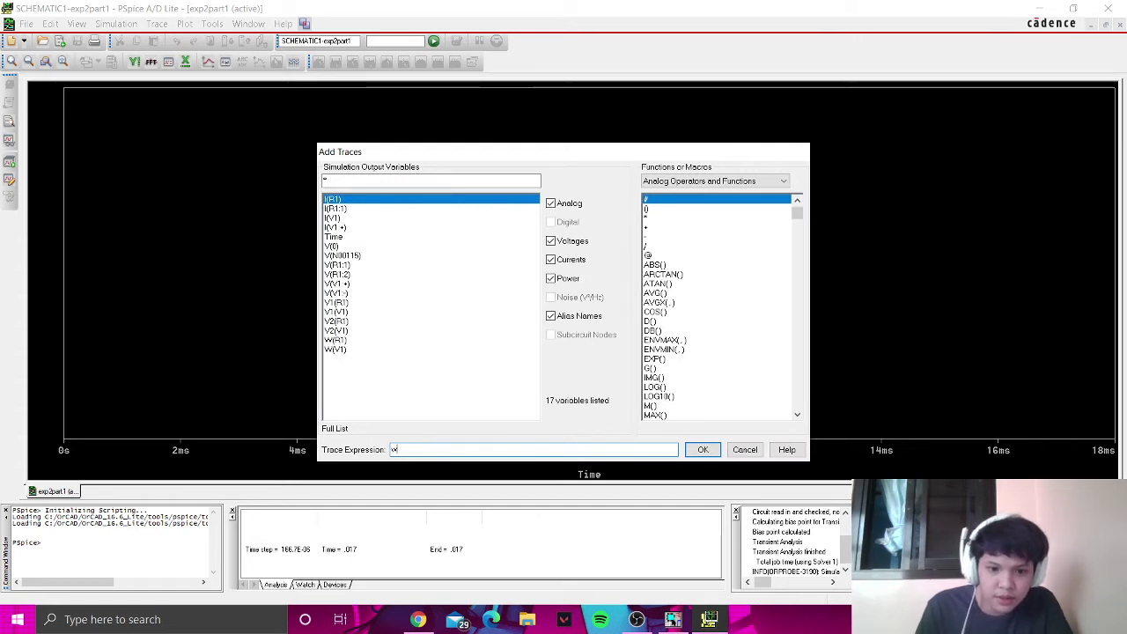
type("V")
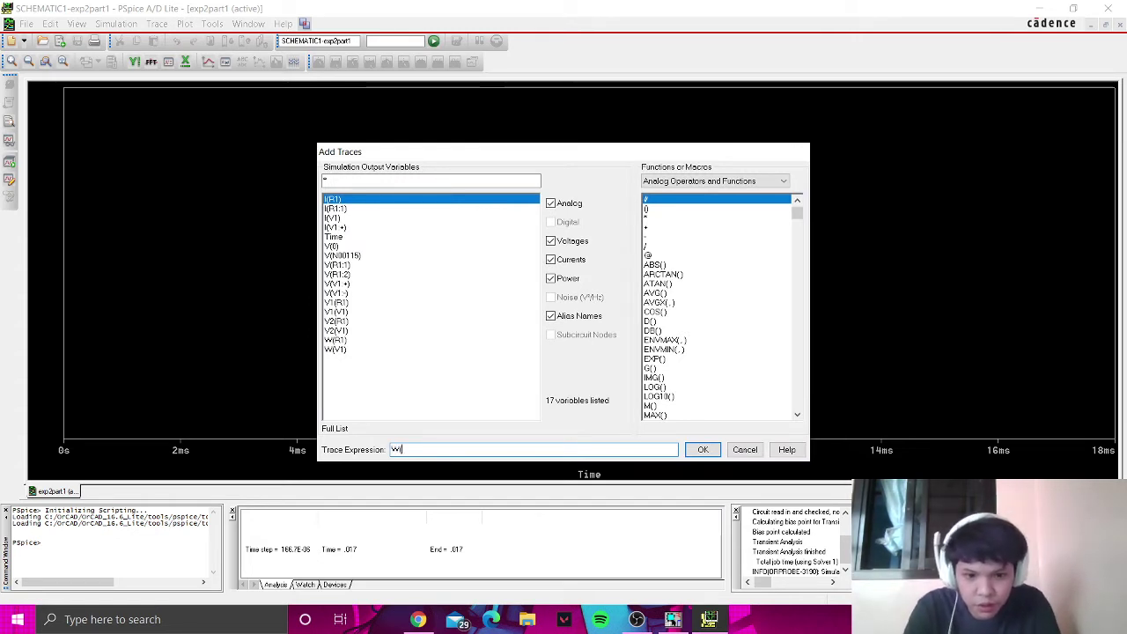
type("(R1)")
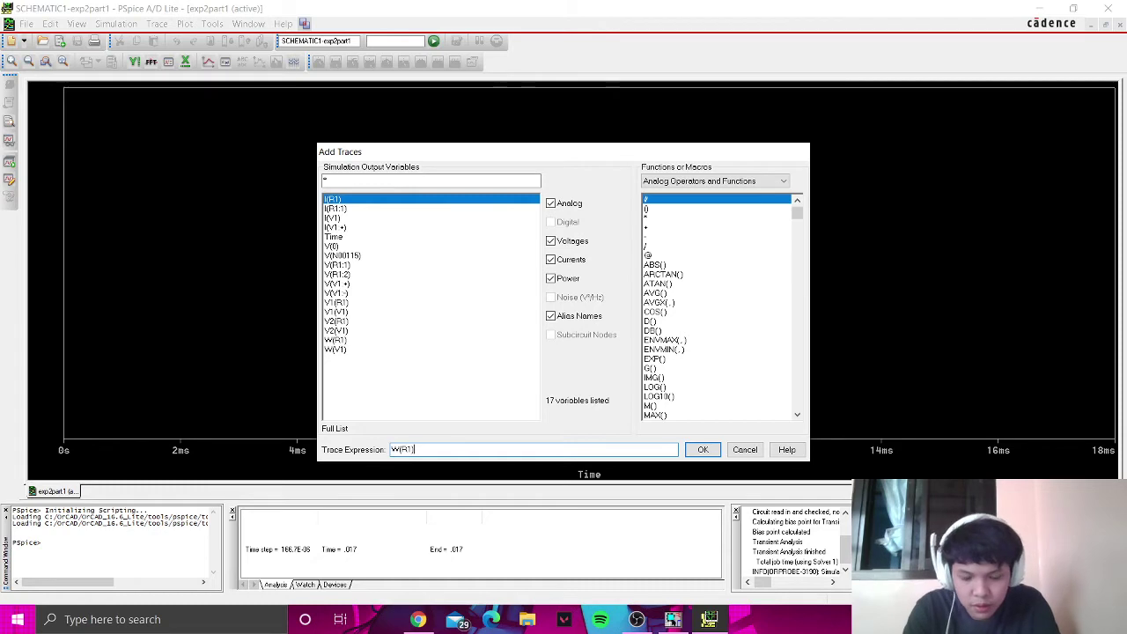
Step: Compare with Figure 5 in Experiment2.pdf and append V(V1) to the trace expression
key("alt+Tab")
key("alt+Tab")
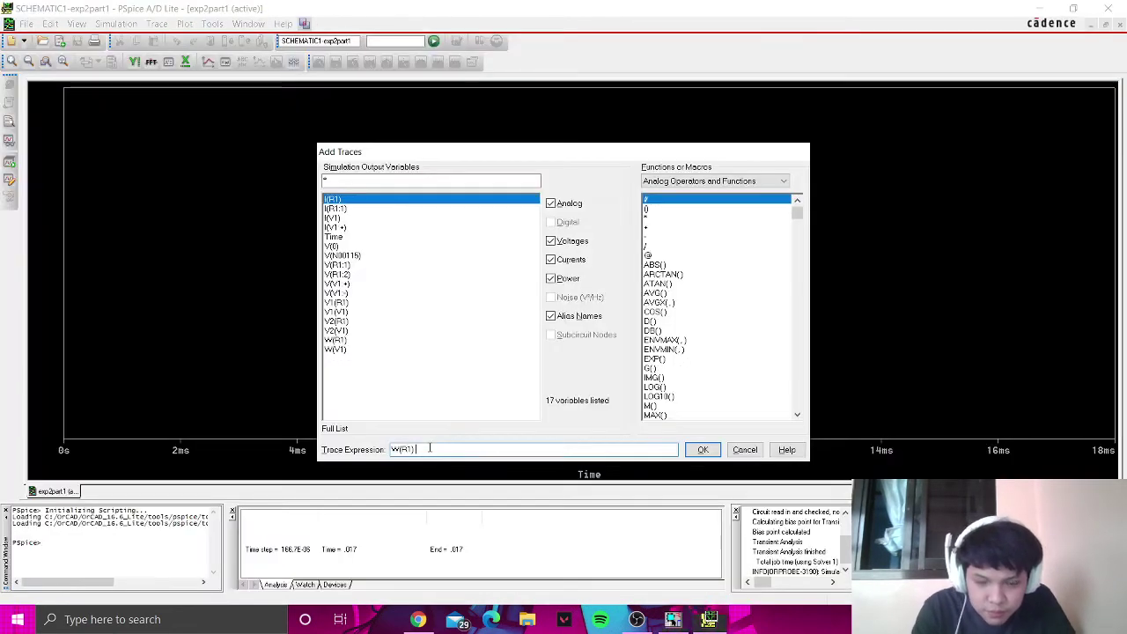
key("alt+Tab")
key("Tab")
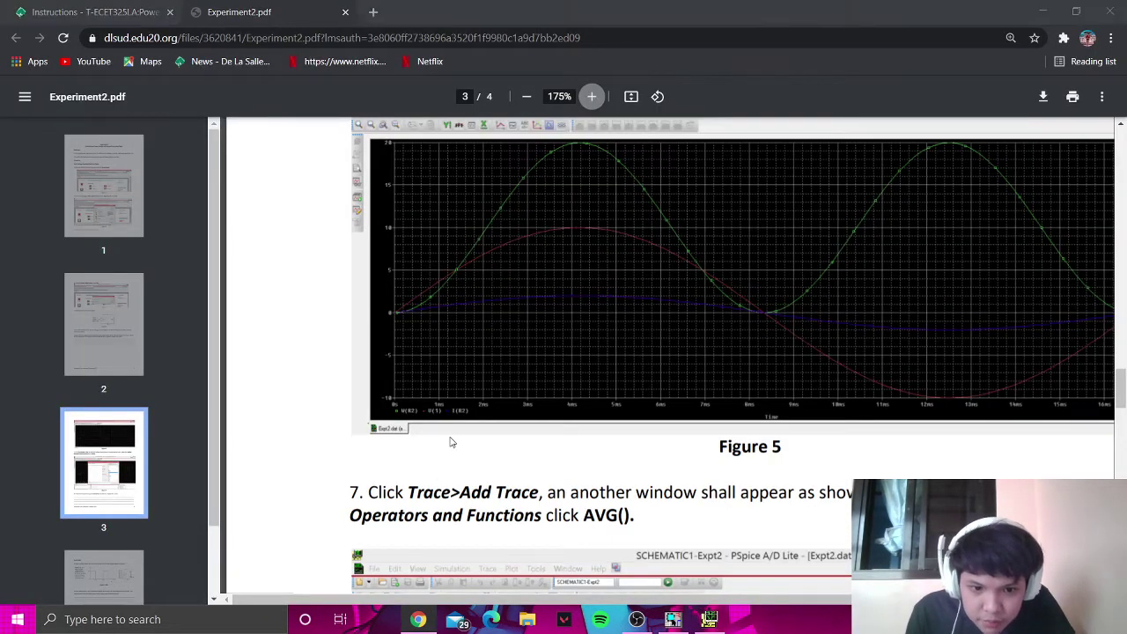
key("alt+Tab")
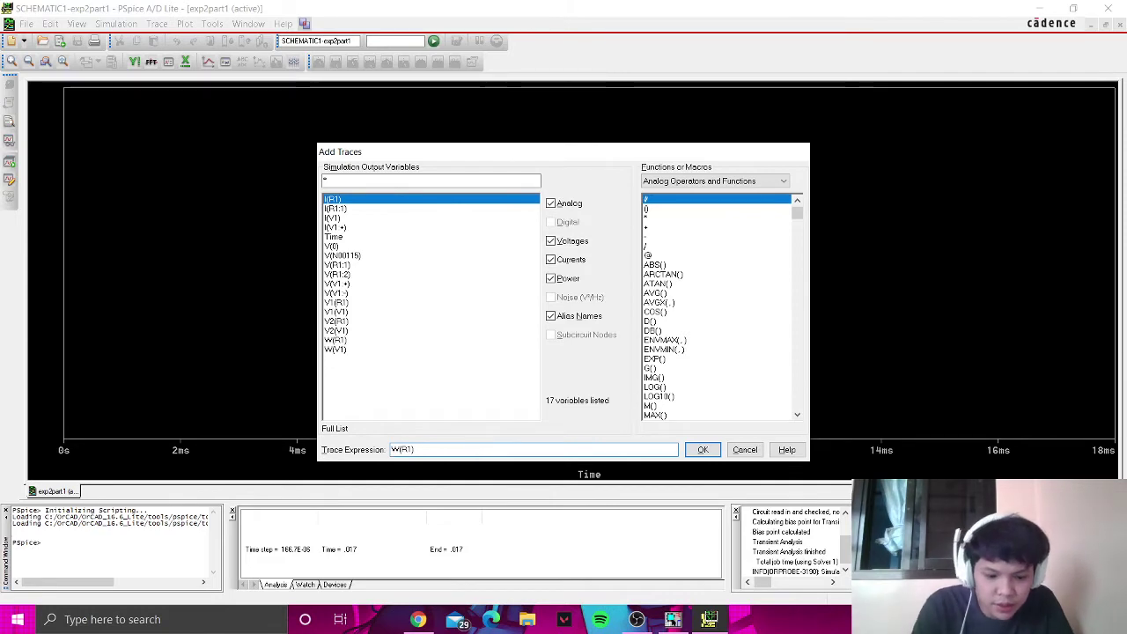
type("V(")
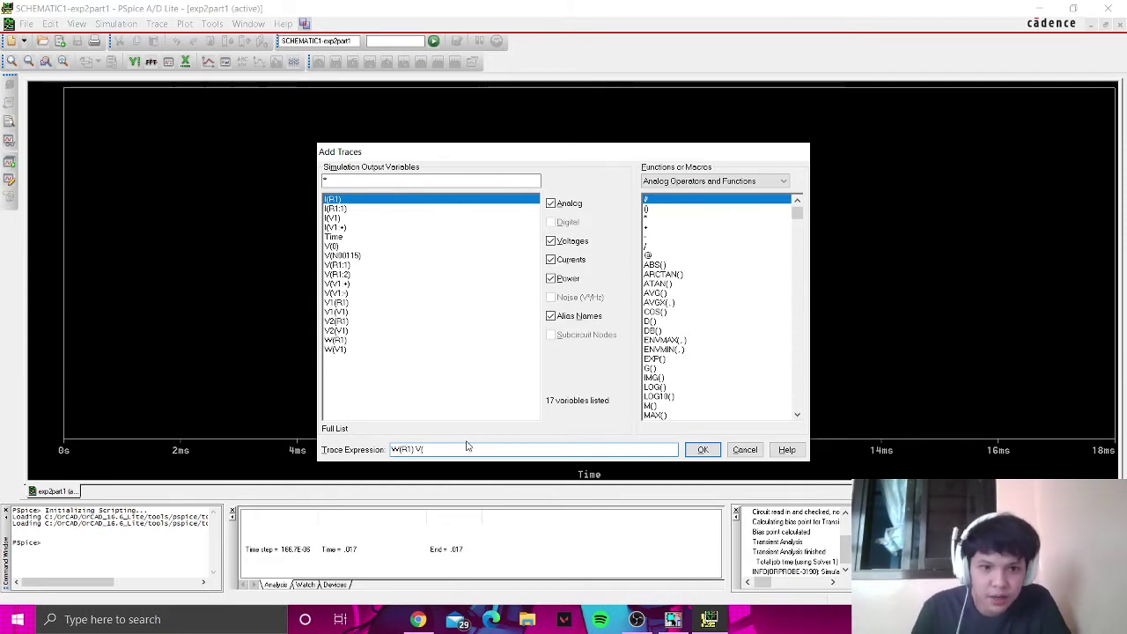
key("alt+Tab")
key("Tab")
key("alt+Tab")
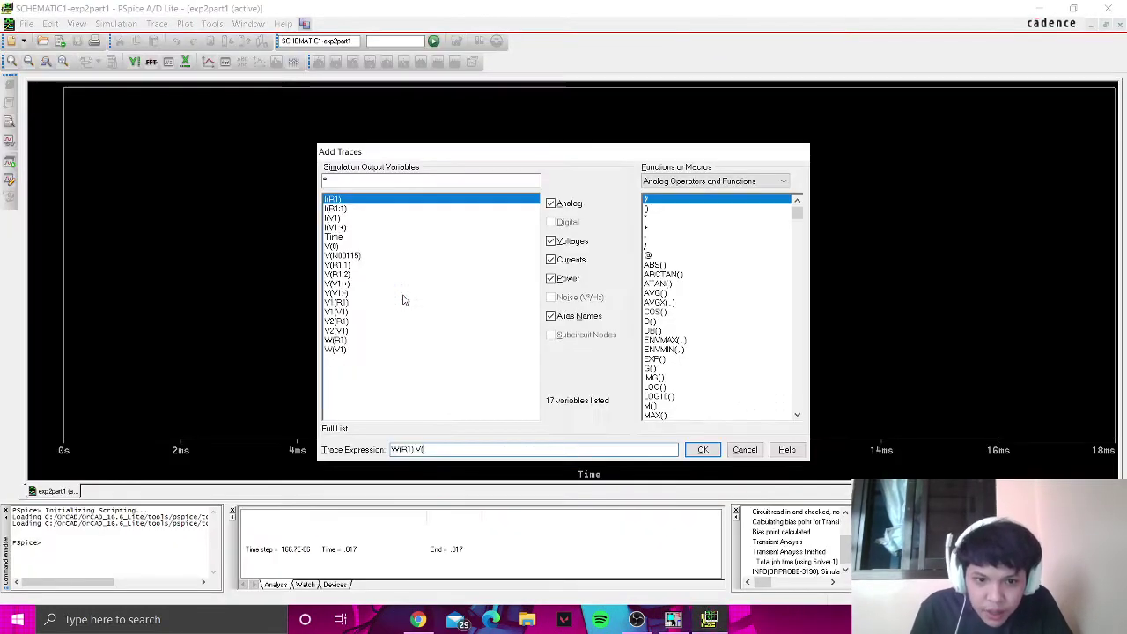
type("V1)")
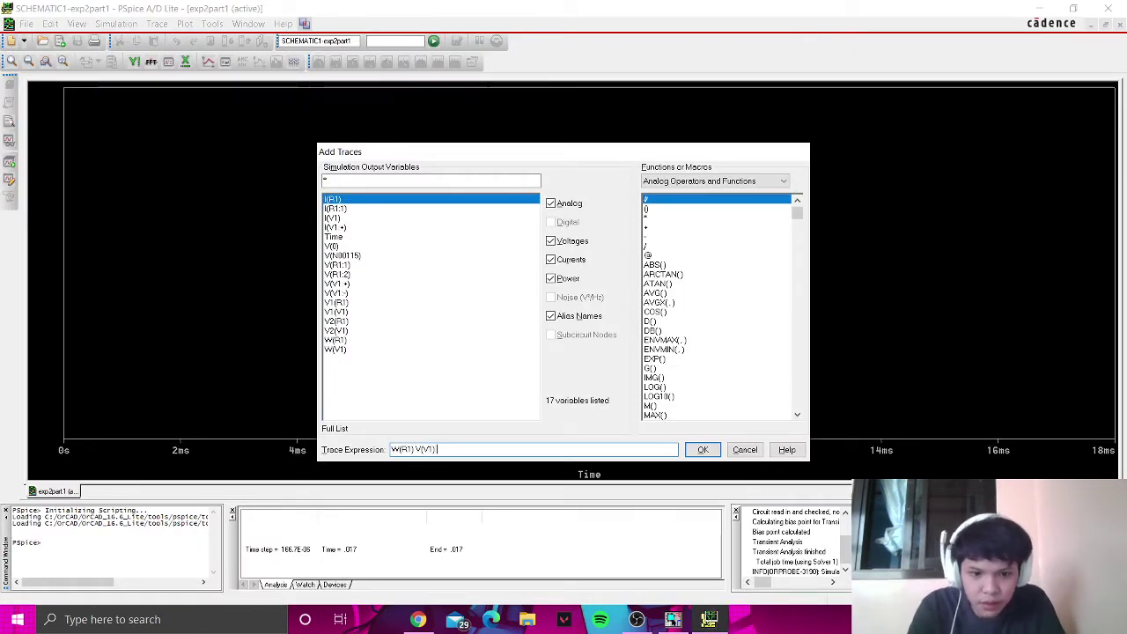
Step: Check the resistor's name in the schematic and append I(R1) to the trace expression
key("alt+Tab")
key("alt+Tab")
key("alt+Tab")
key("Tab")
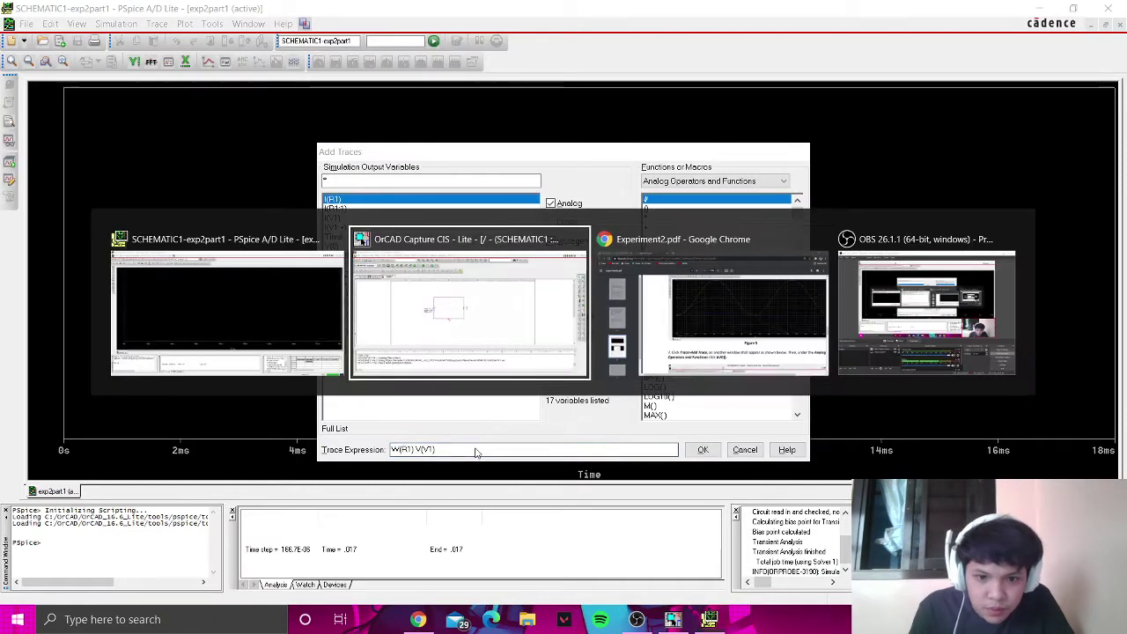
key("alt+Tab")
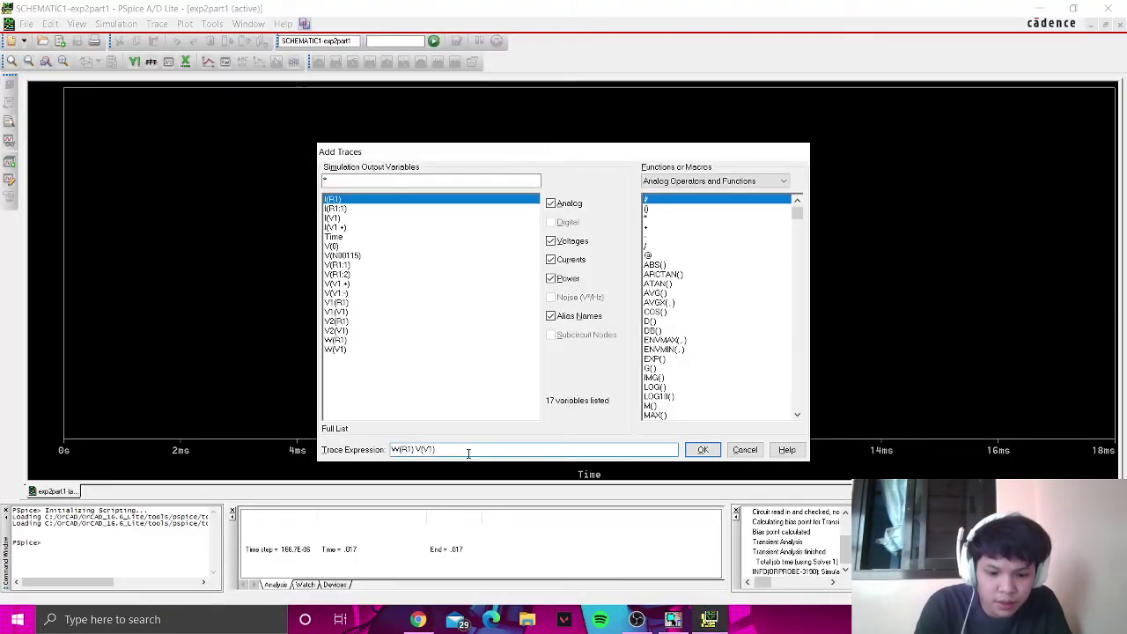
type("I(")
key("alt+Tab")
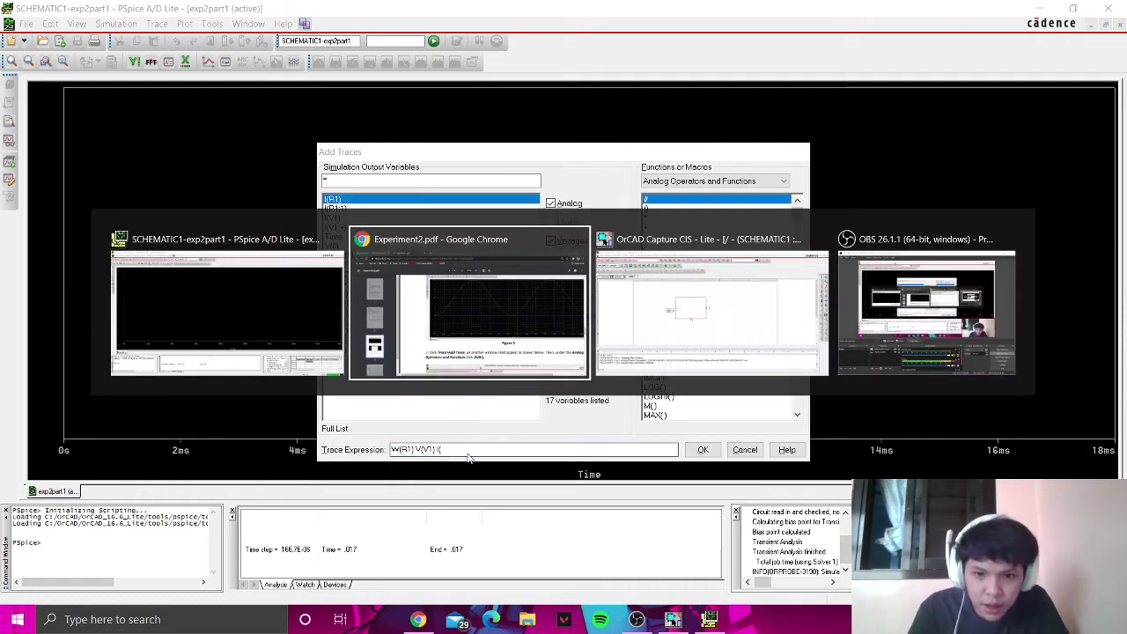
key("alt+Tab")
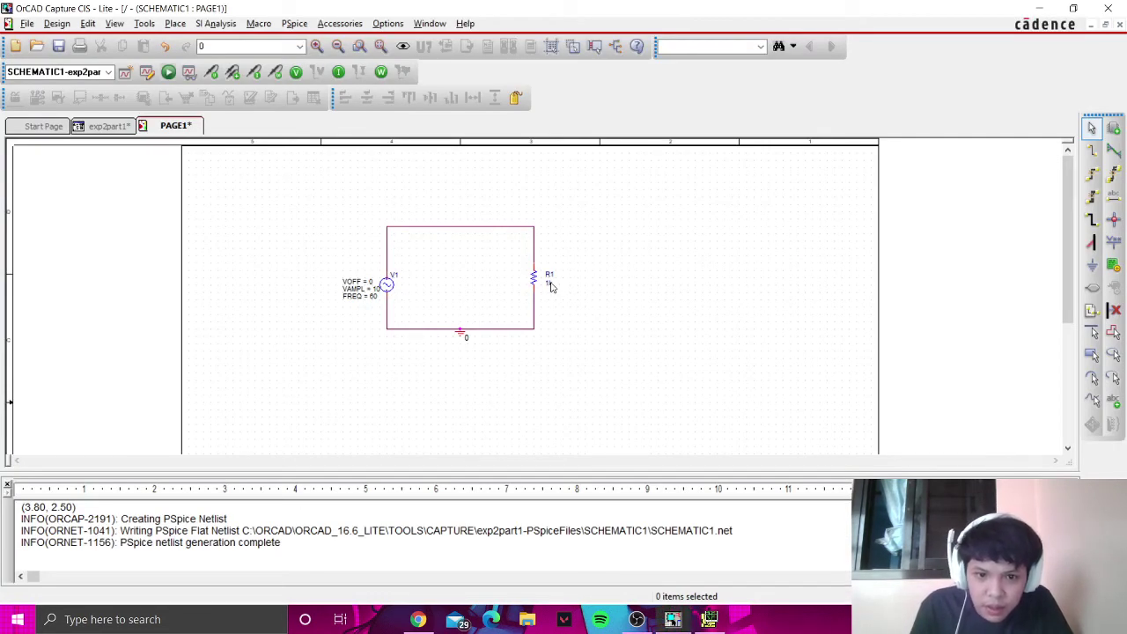
key("alt+Tab")
type("R")
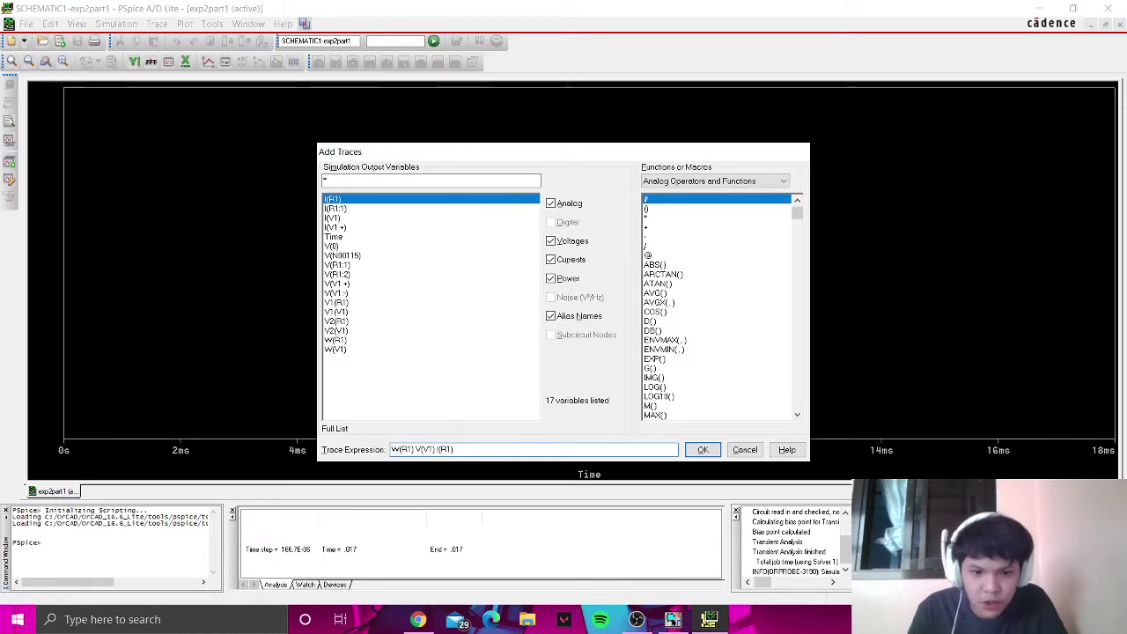
Step: Check the circuit in Experiment2.pdf and set the value of resistor R1 in the schematic to 5
key("alt+Tab")
key("alt+Tab")
key("alt+Tab")
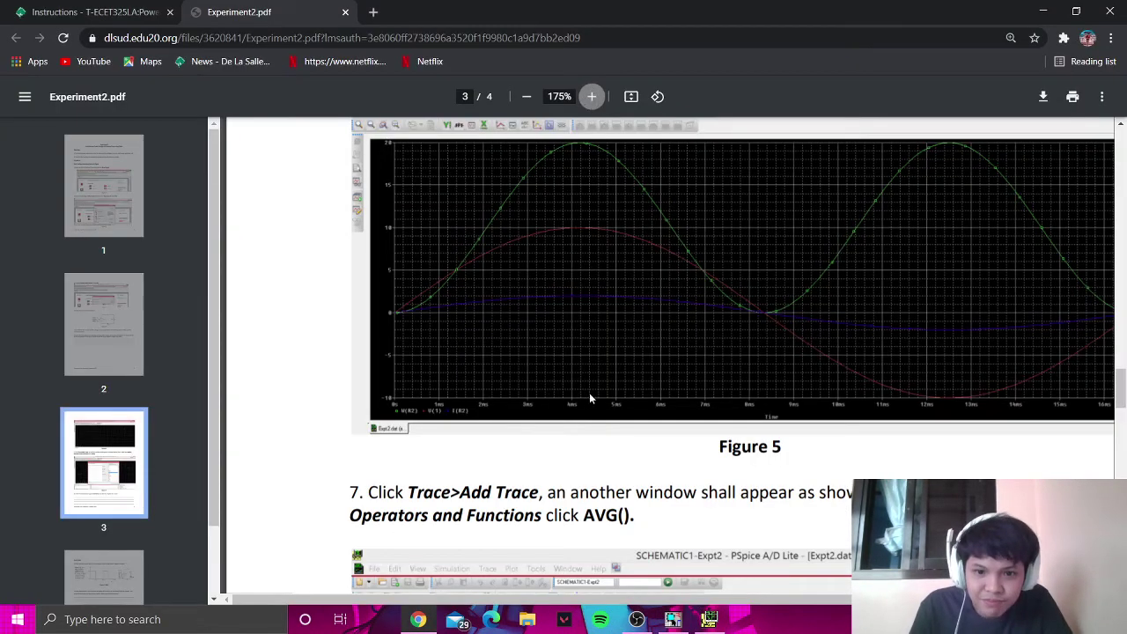
scroll(589, 393, "up", 10)
scroll(614, 403, "down", 2)
key("alt+Tab")
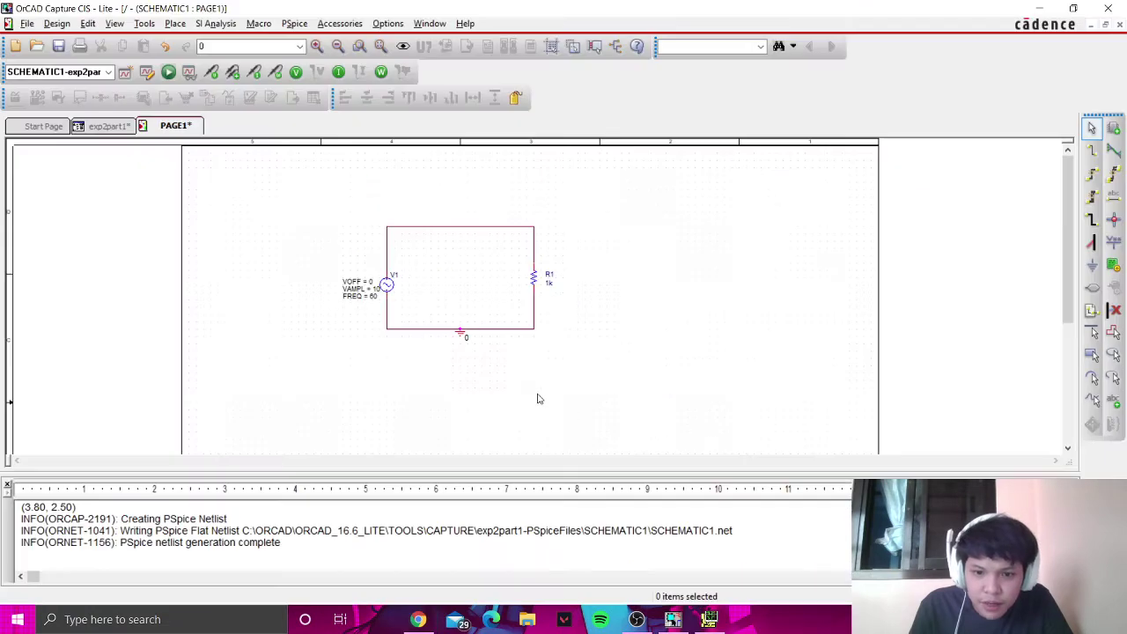
left_click(549, 280)
double_click(550, 284)
left_click(504, 238)
left_click(502, 413)
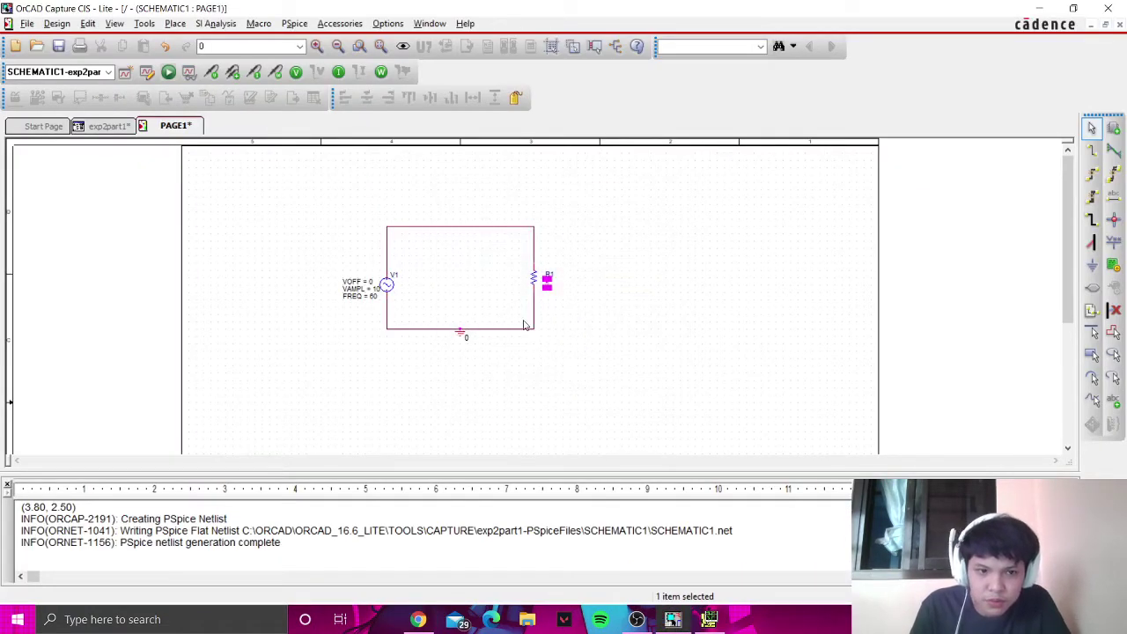
Step: Discard the pending trace entry in PSpice and rerun the exp2part1 simulation from the schematic
key("alt+Tab")
key("alt+Tab")
key("Tab")
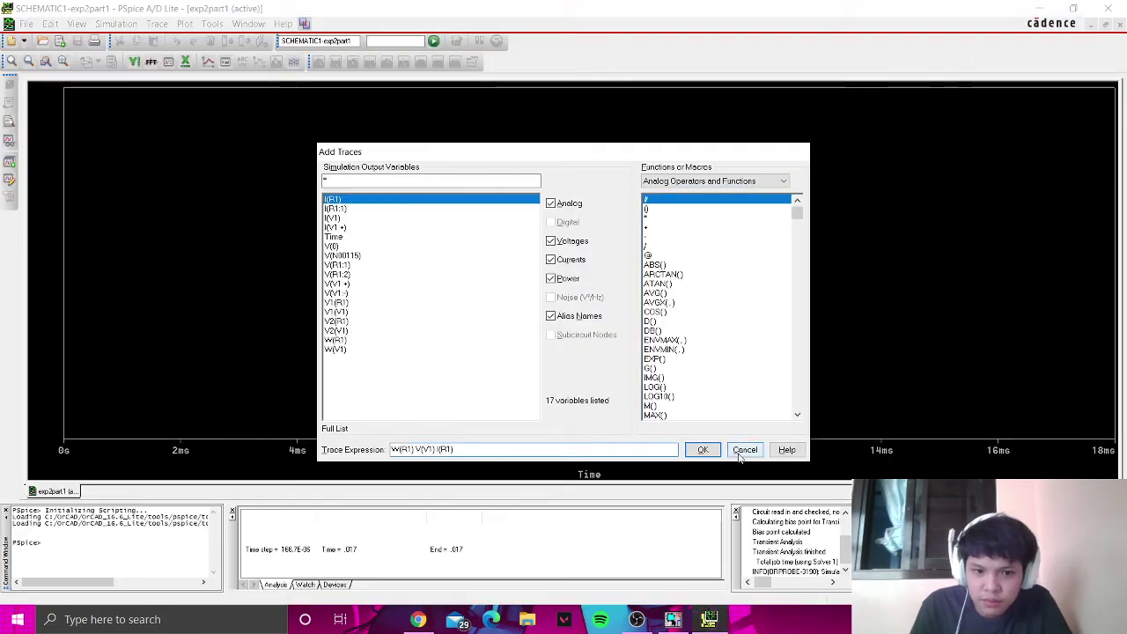
left_click(742, 452)
key("alt+Tab")
key("alt+Tab")
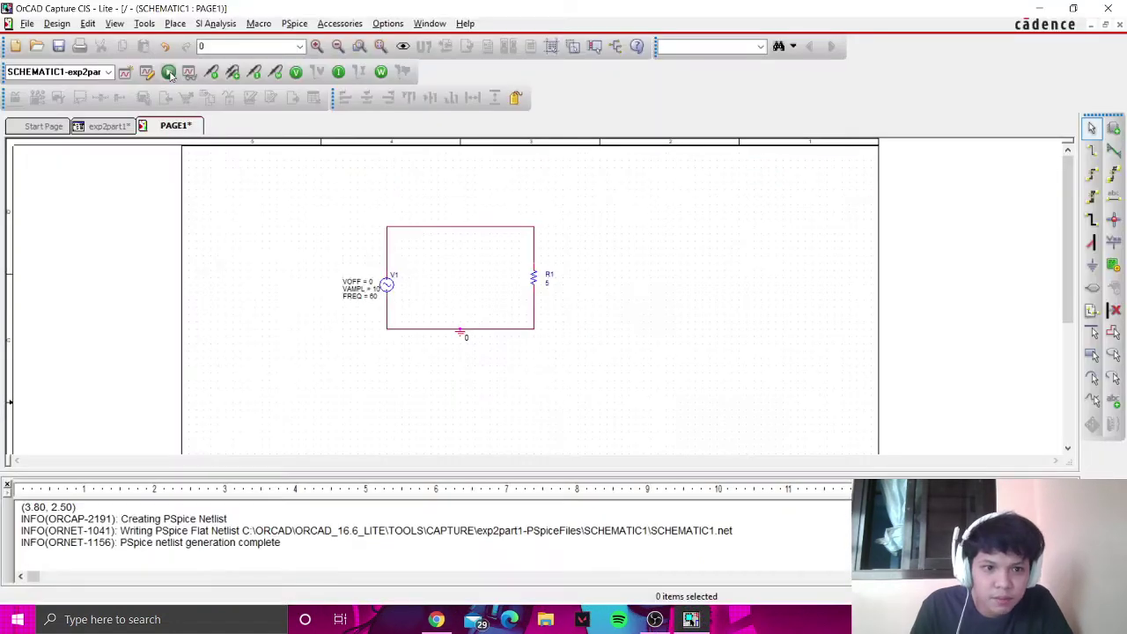
left_click(168, 71)
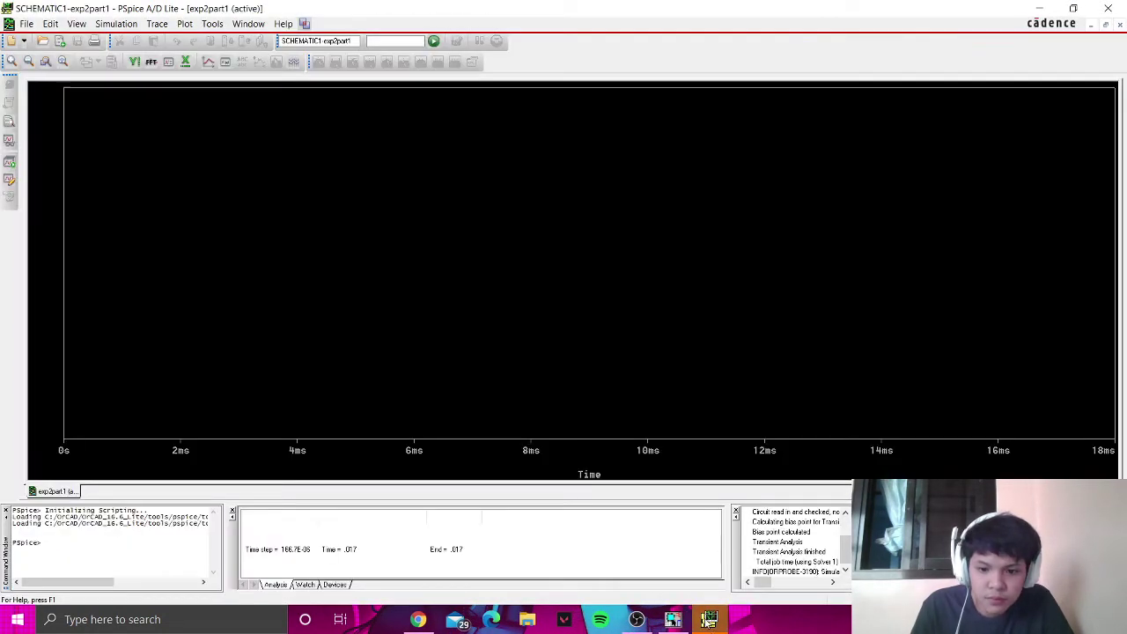
Step: Try to add the traces W(R1), V(V1) and I(R1) to the plot, using a space-separated expression
left_click(155, 24)
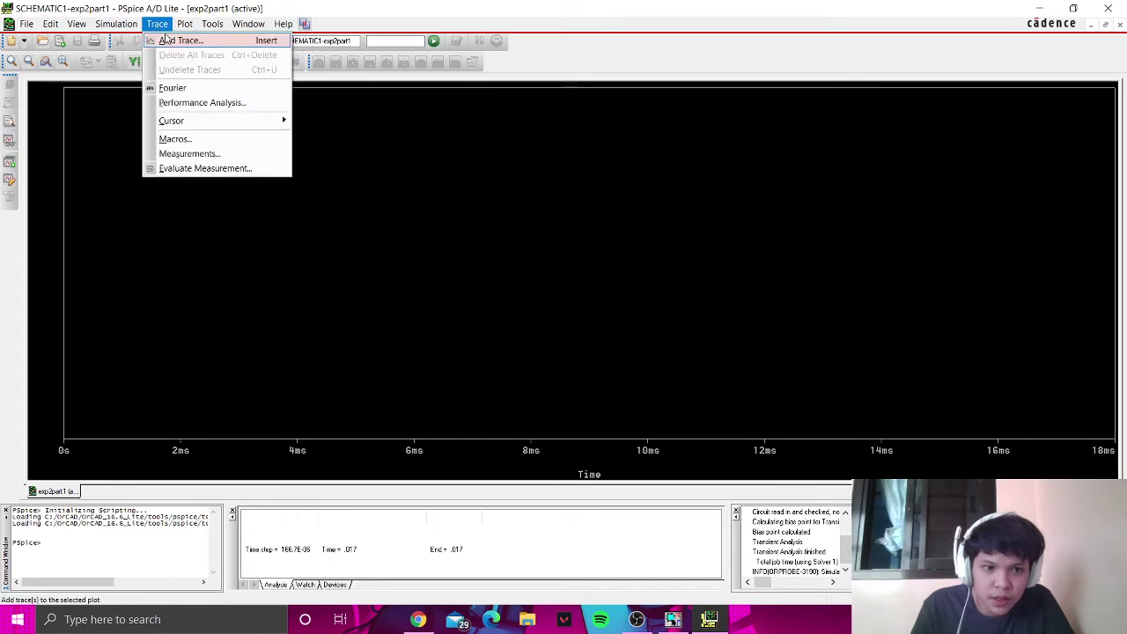
left_click(176, 39)
type("W(")
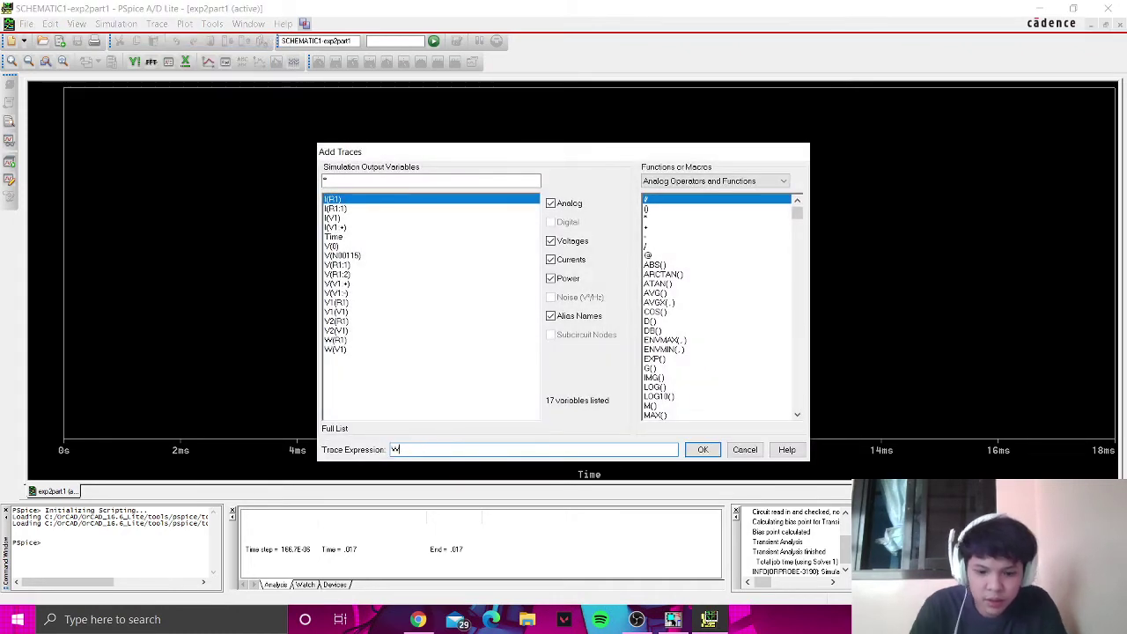
type("R1")
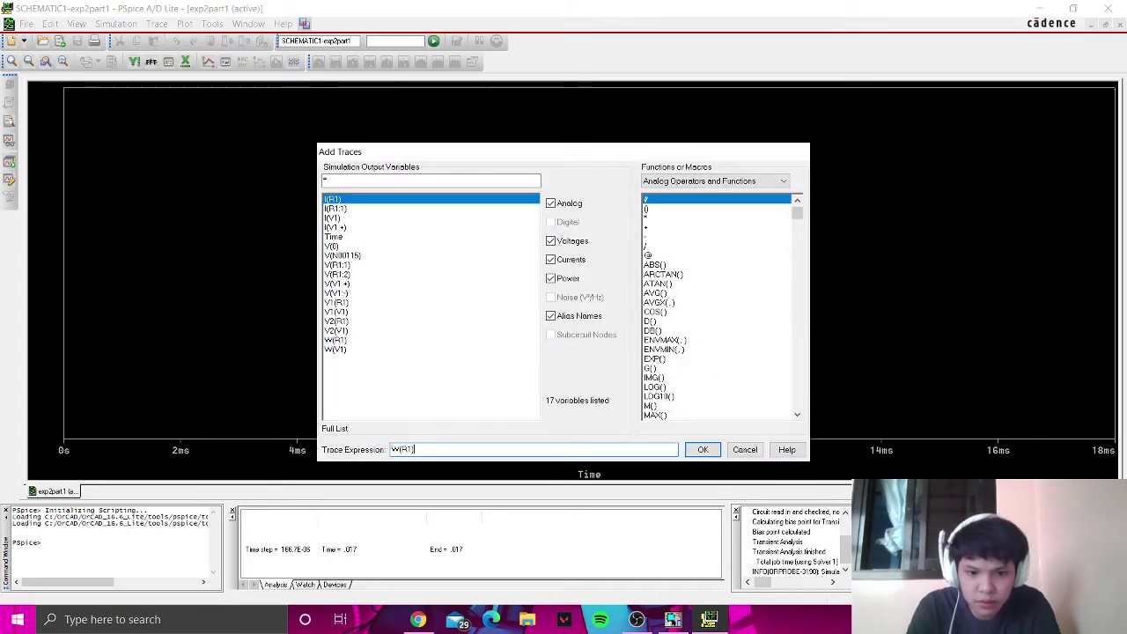
type(") V(")
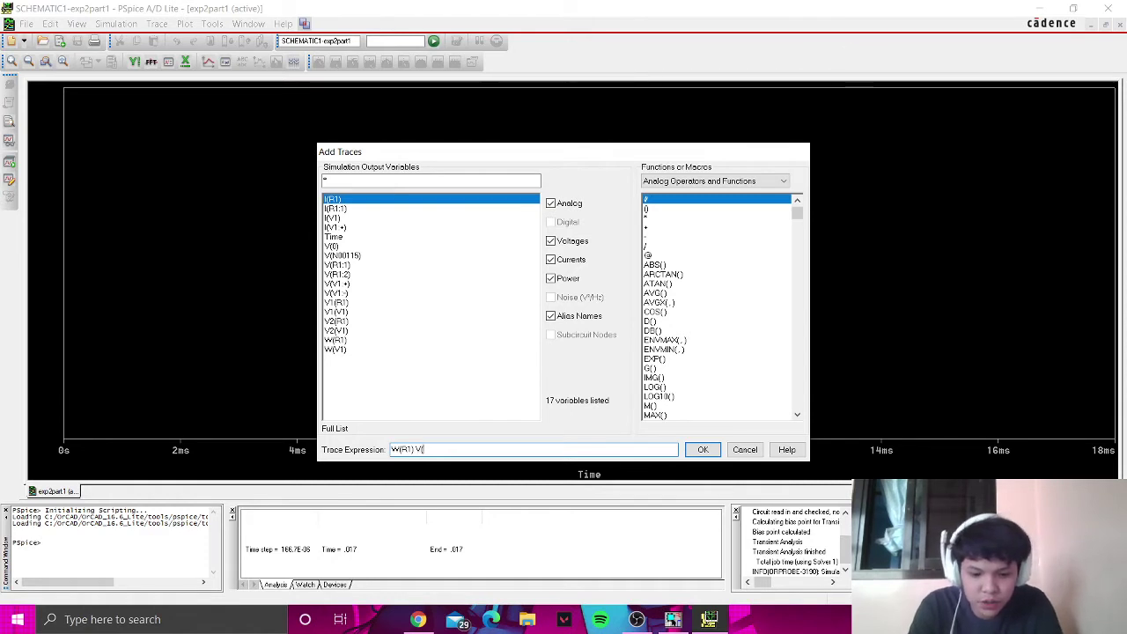
type("V1) I(R1)")
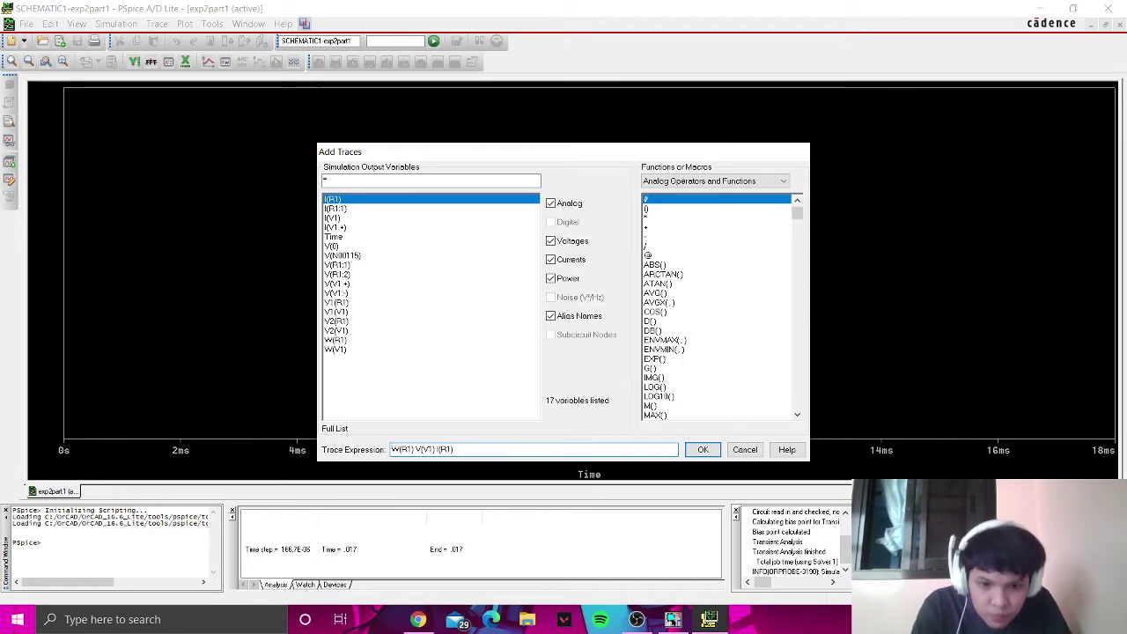
key("Return")
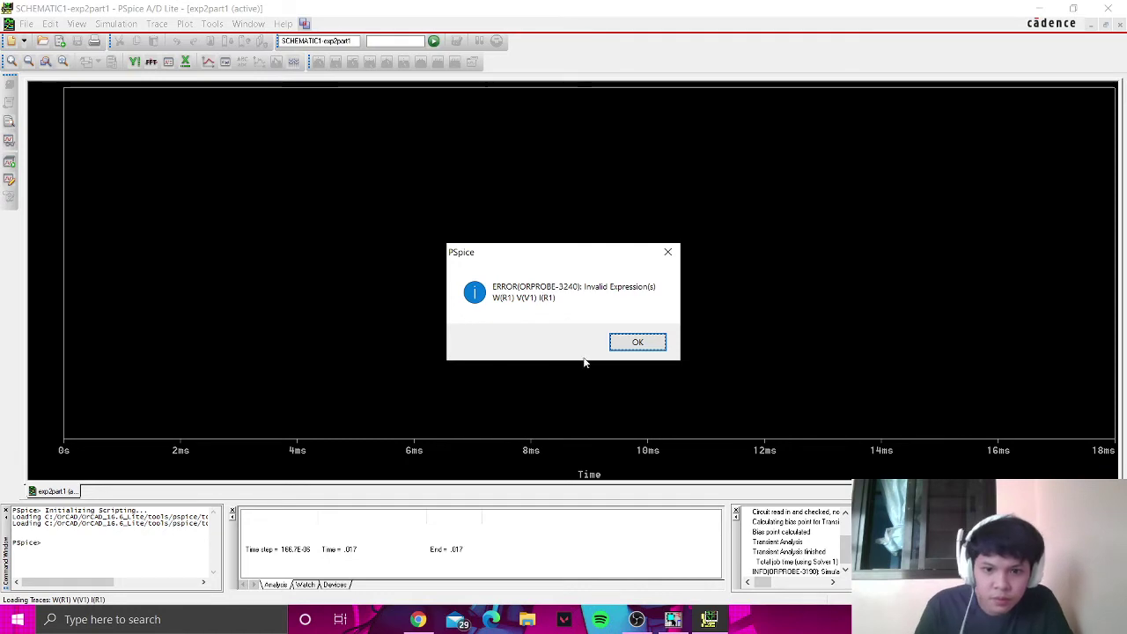
left_click(636, 341)
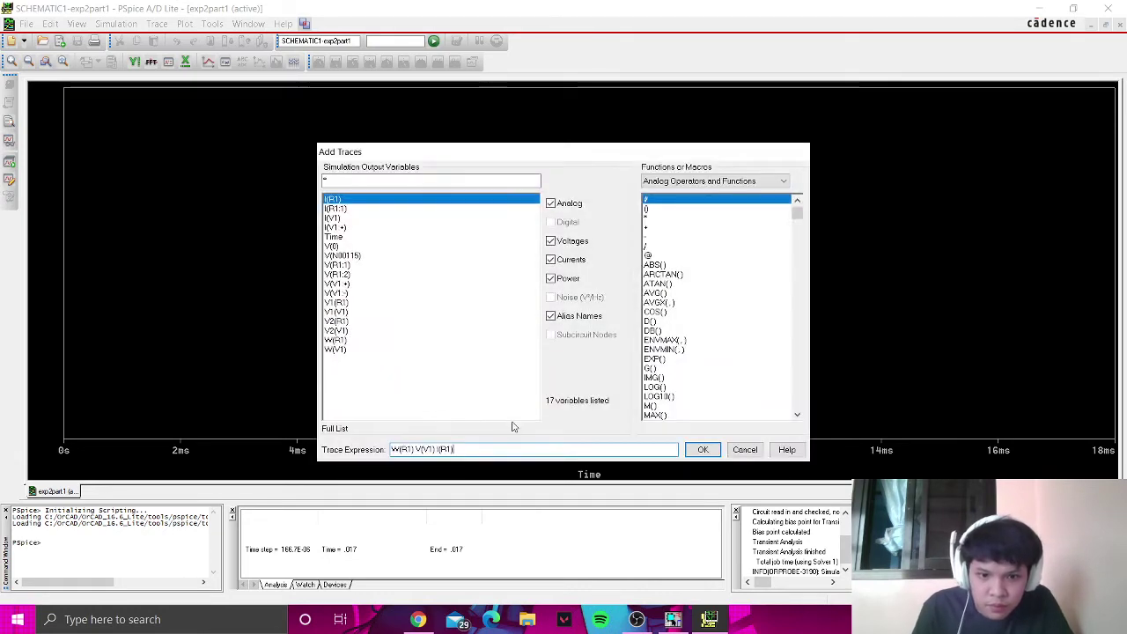
Step: Put commas between W(R1), V(V1) and I(R1) in the trace expression and try to plot them again
left_click(418, 449)
type(",")
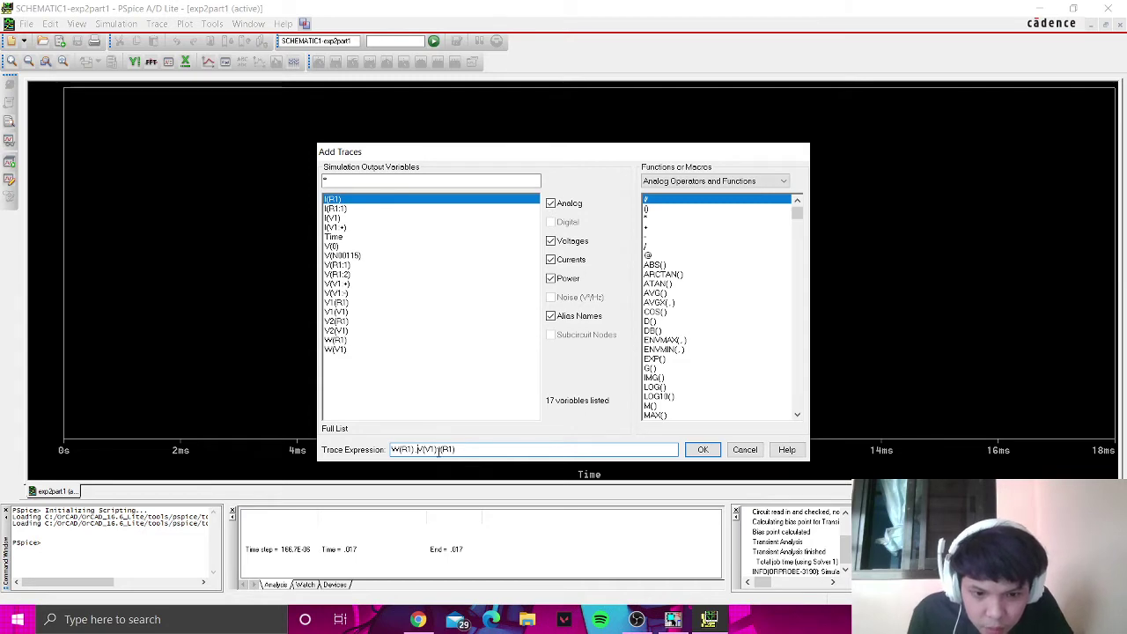
left_click(703, 449)
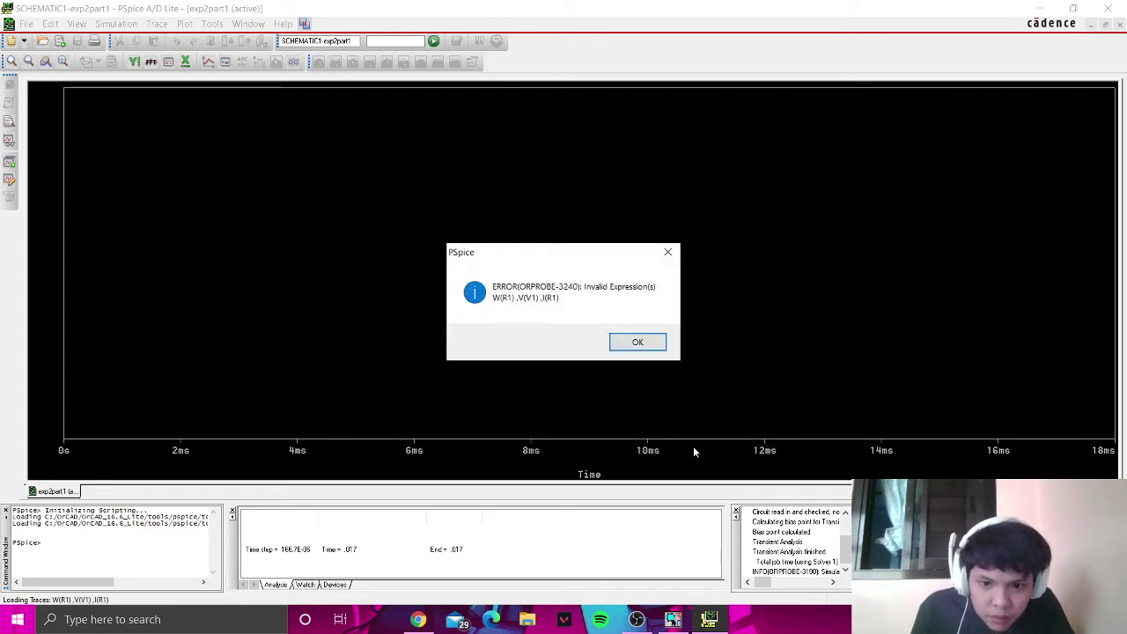
left_click(639, 345)
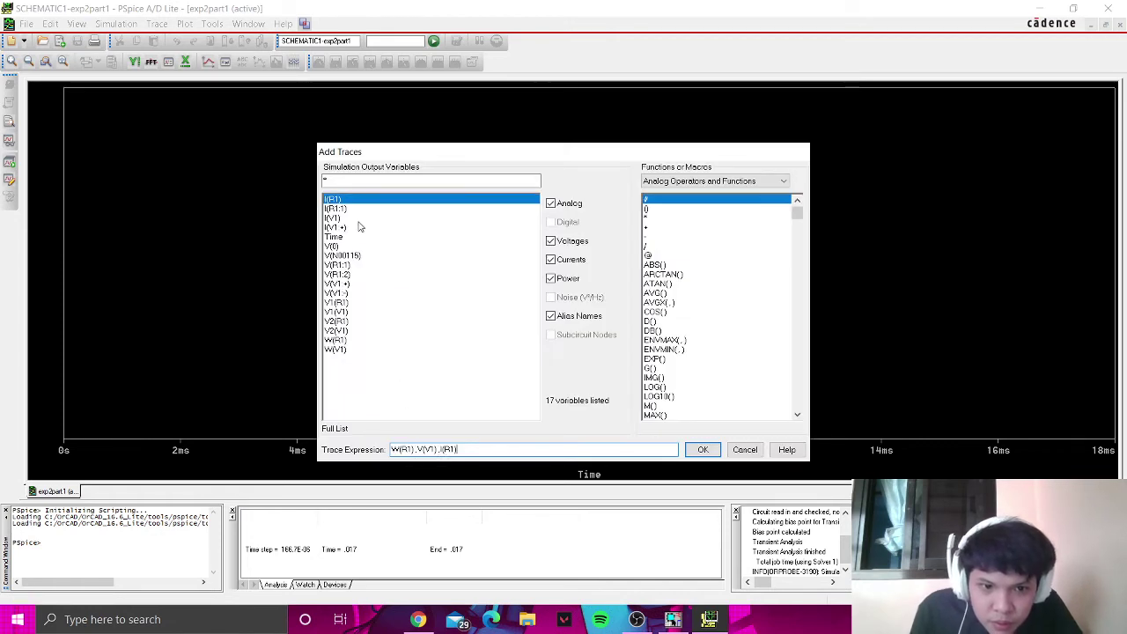
Step: Append I(R1:1) to the trace expression, remove it again and clear the whole expression
left_click(341, 208)
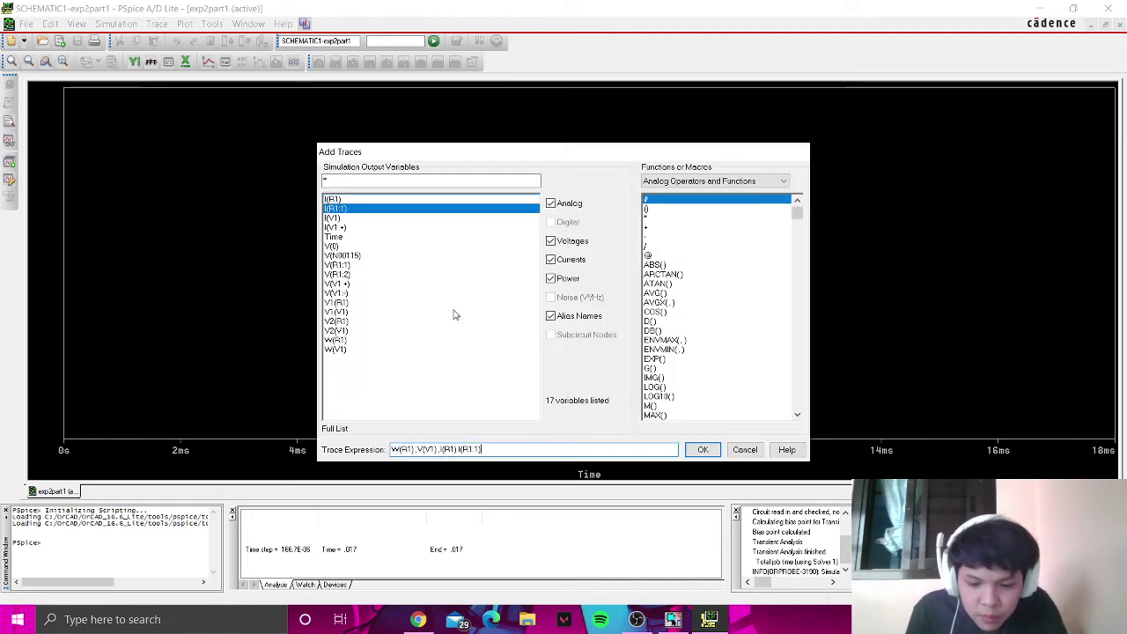
key("BackSpace")
key("BackSpace")
key("BackSpace")
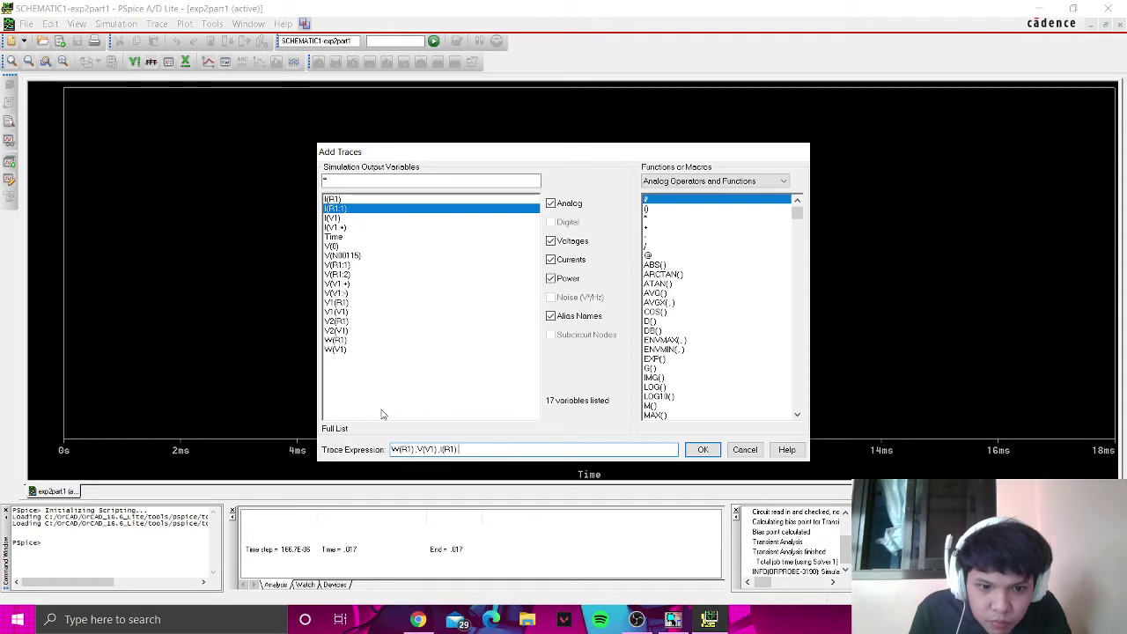
key("ctrl+a")
key("BackSpace")
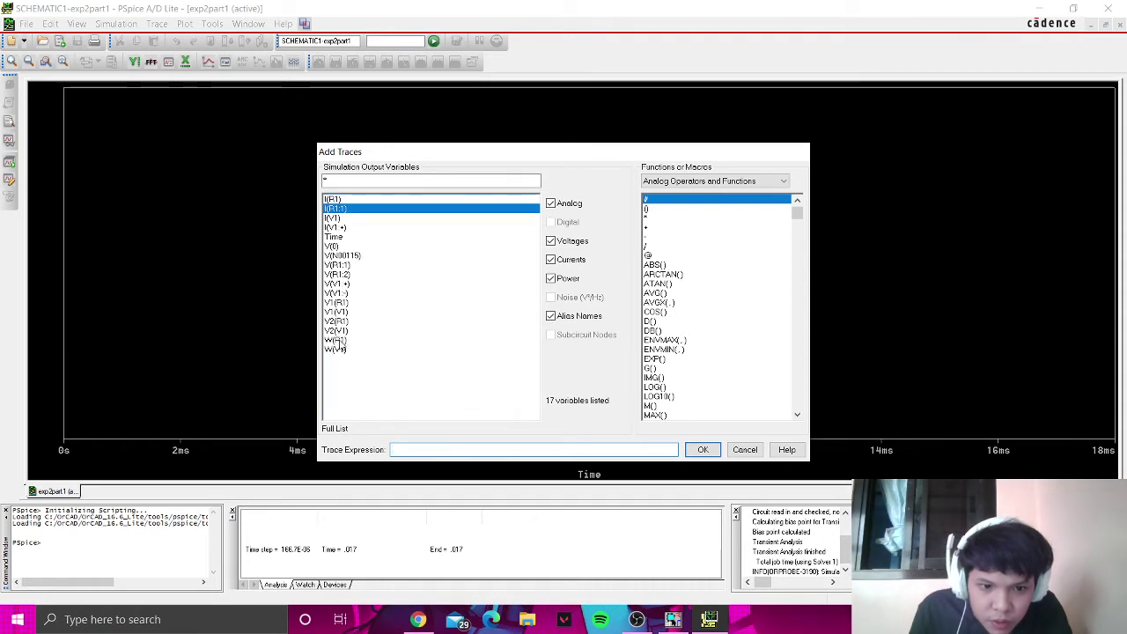
Step: Plot the traces W(R1), V(V1:+) and I(R1) from the output variables, with alias names excluded from the variable list
left_click(339, 340)
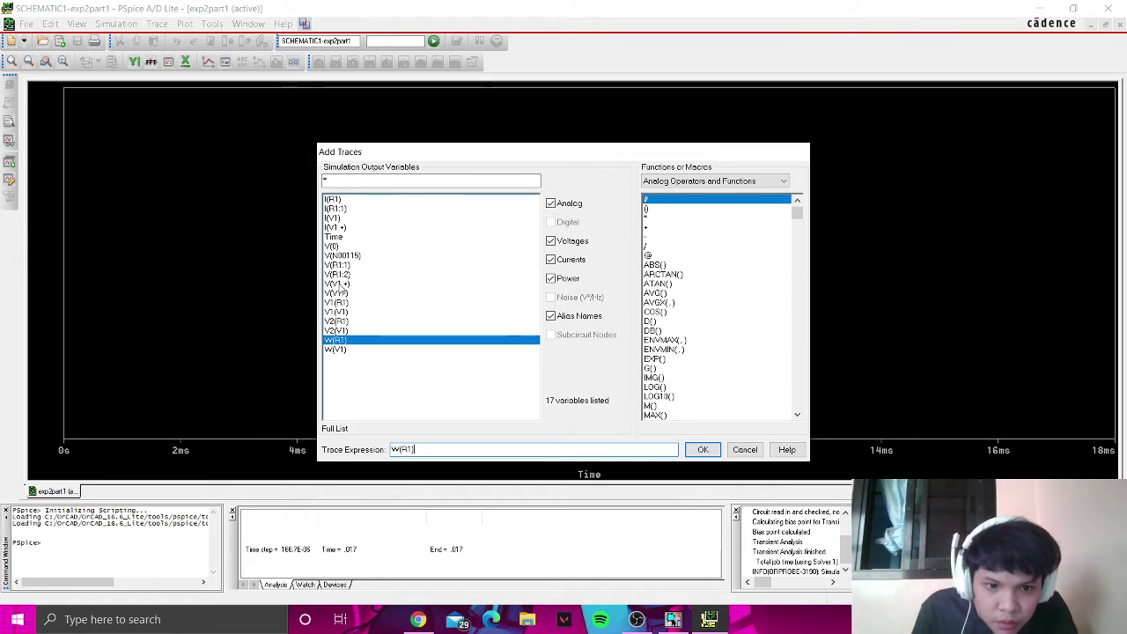
left_click(340, 284)
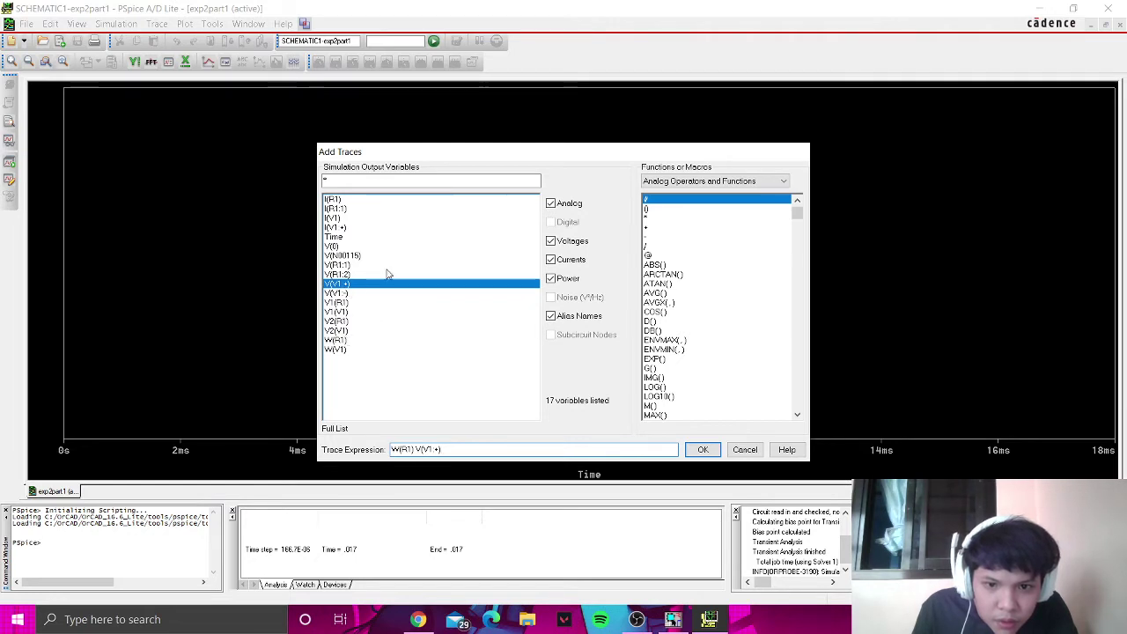
left_click(554, 315)
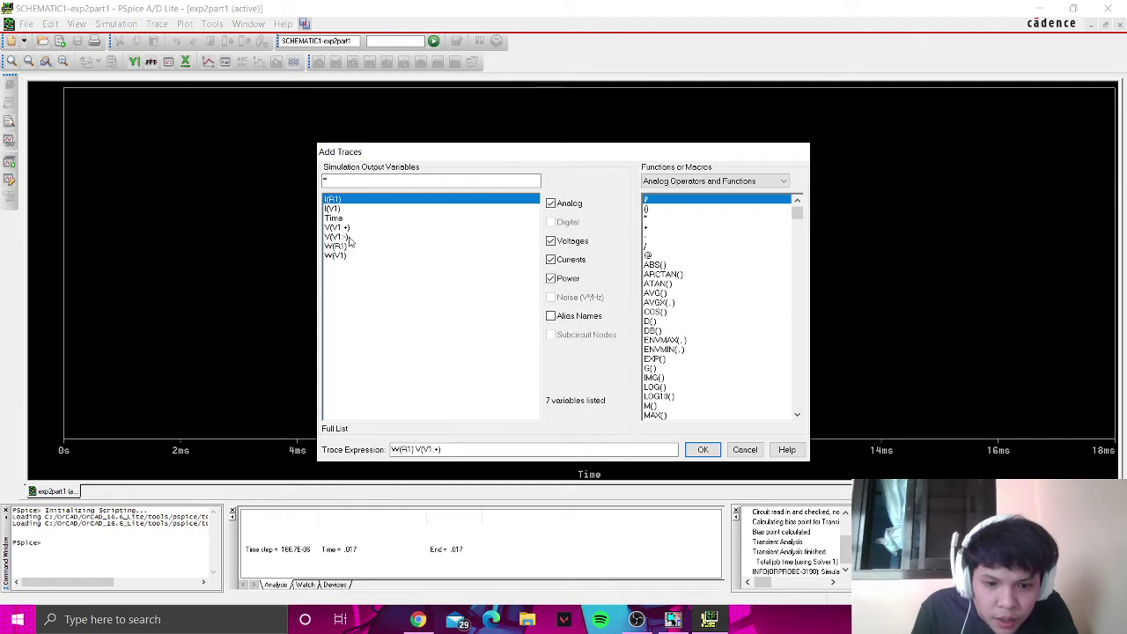
left_click(700, 449)
key("alt+Tab")
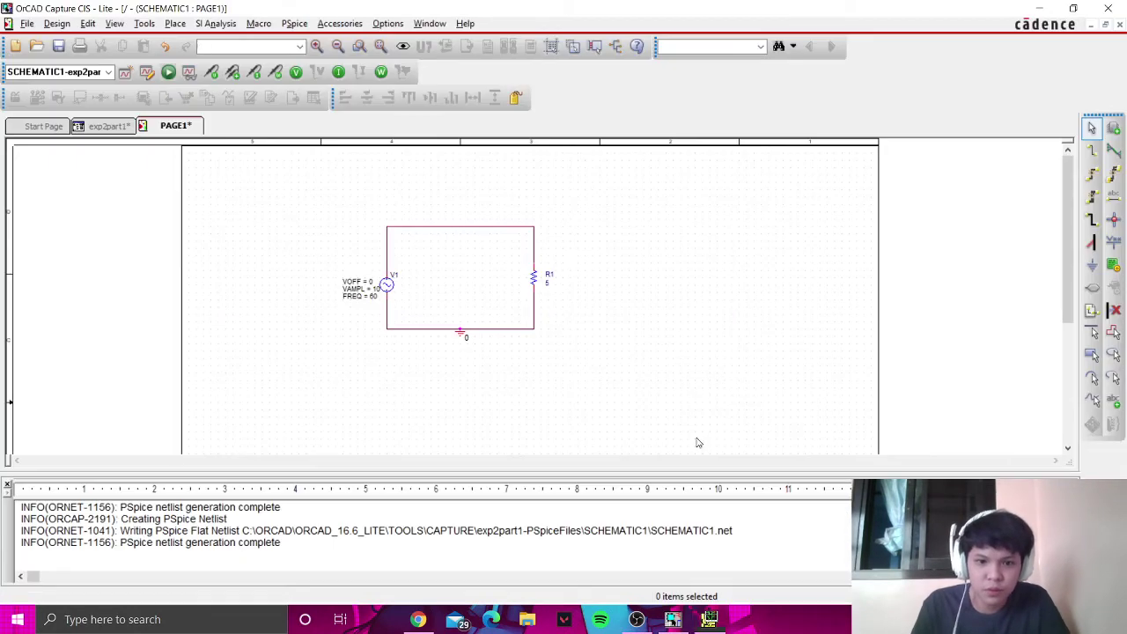
key("alt+Tab")
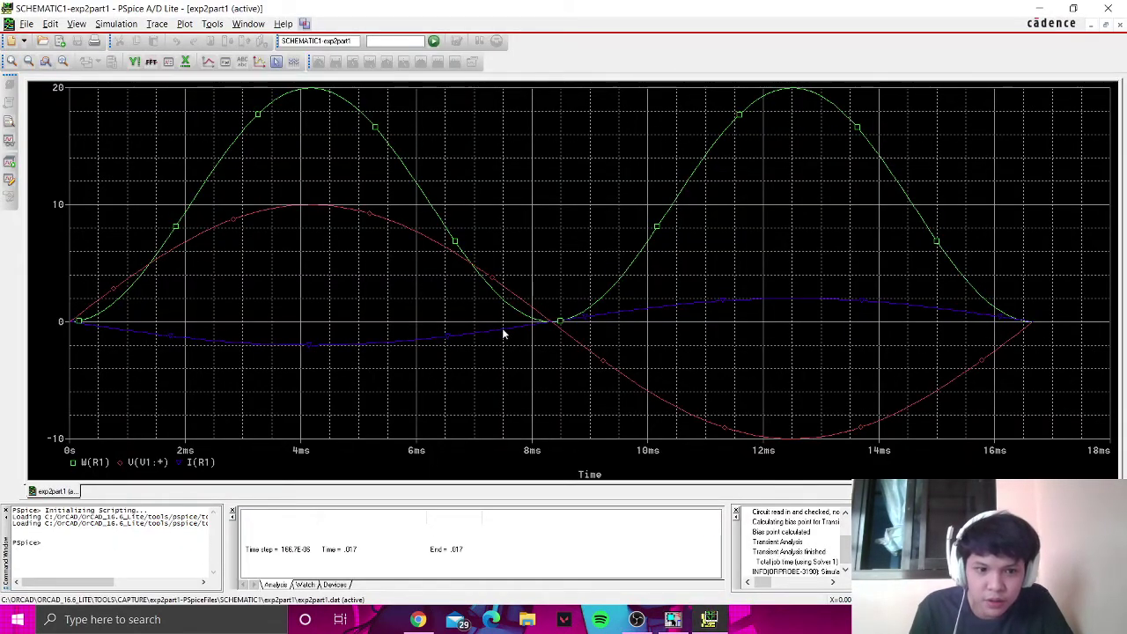
Step: Compare the plot with Figure 5 in Experiment2.pdf and change the I(R1) trace's expression to -I(R1) in PSpice
key("alt+Tab")
key("Tab")
scroll(574, 414, "down", 10)
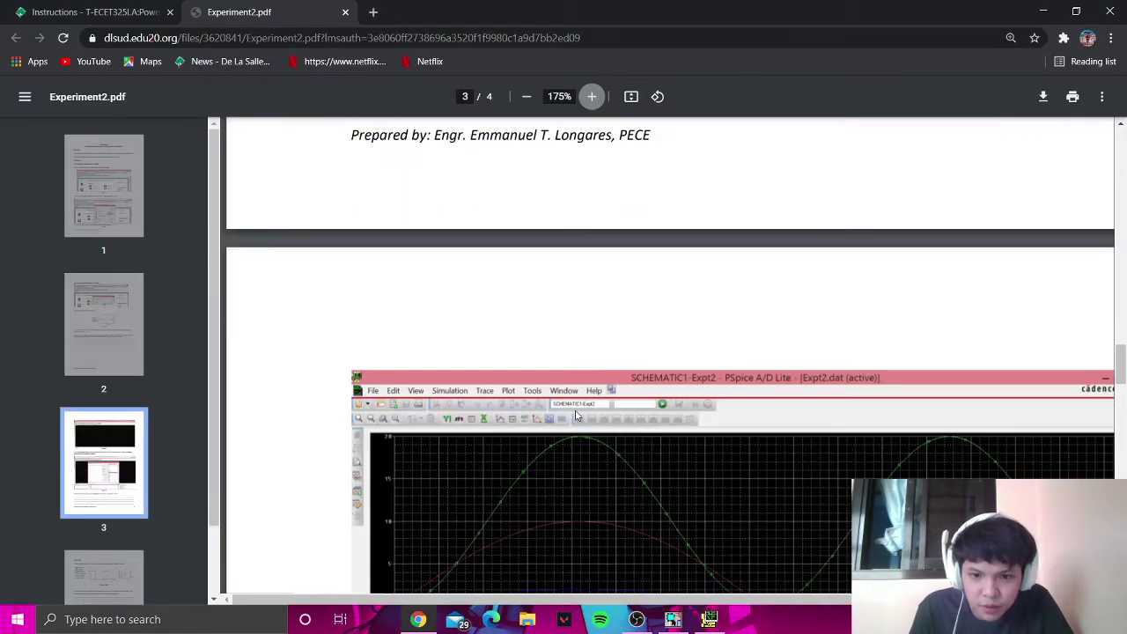
scroll(576, 414, "down", 10)
key("alt+Tab")
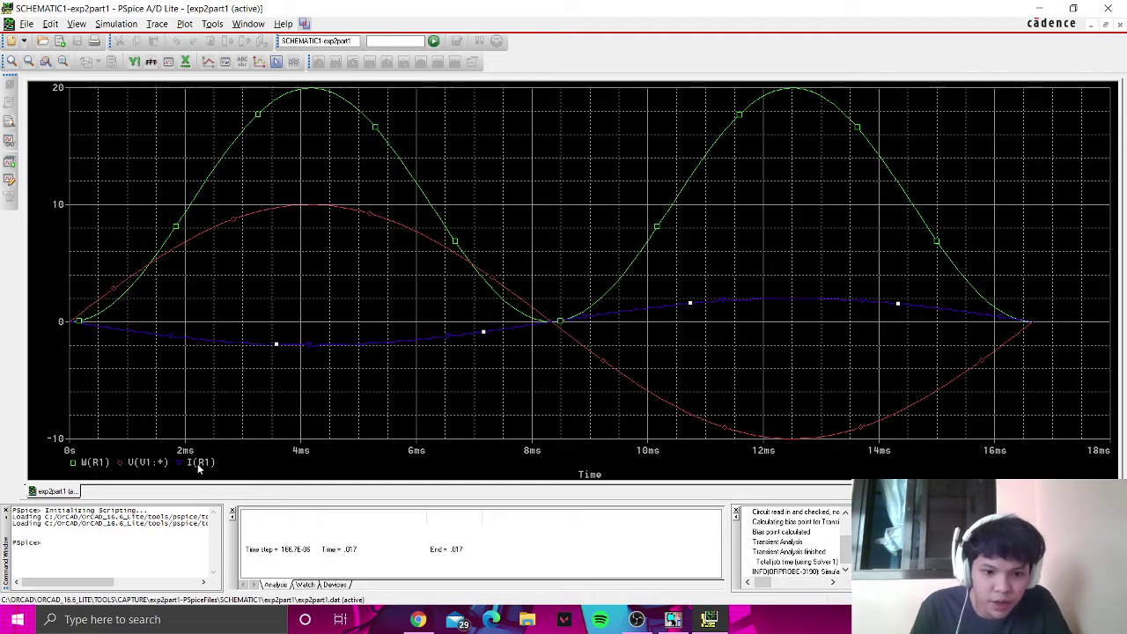
right_click(180, 465)
left_click(181, 466)
double_click(190, 463)
left_click(396, 453)
type("-I(R1")
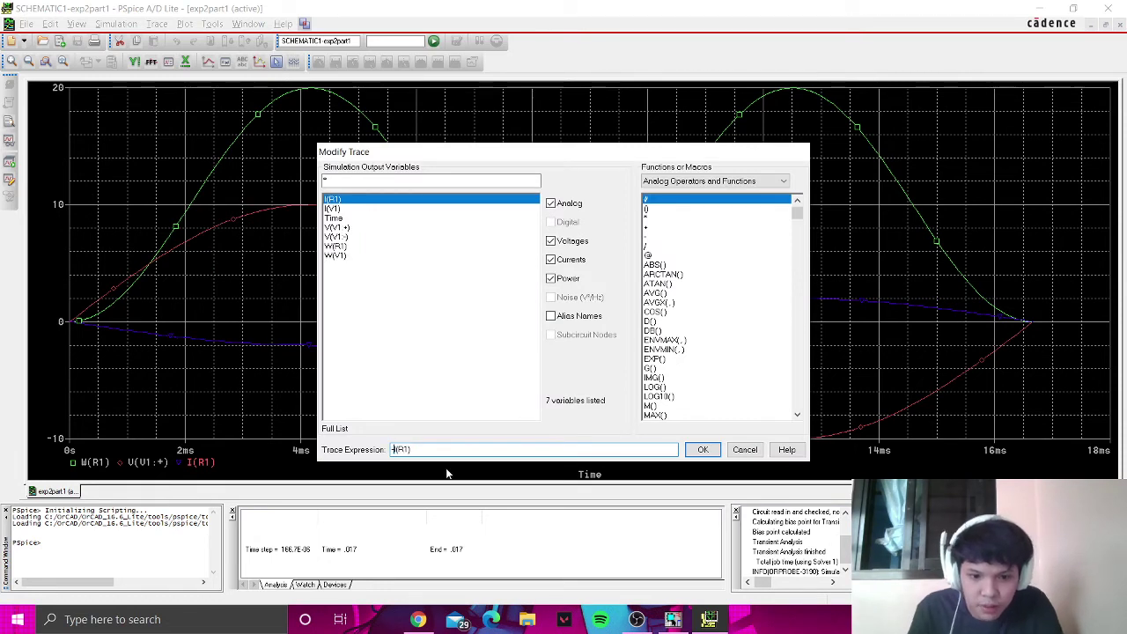
left_click(703, 449)
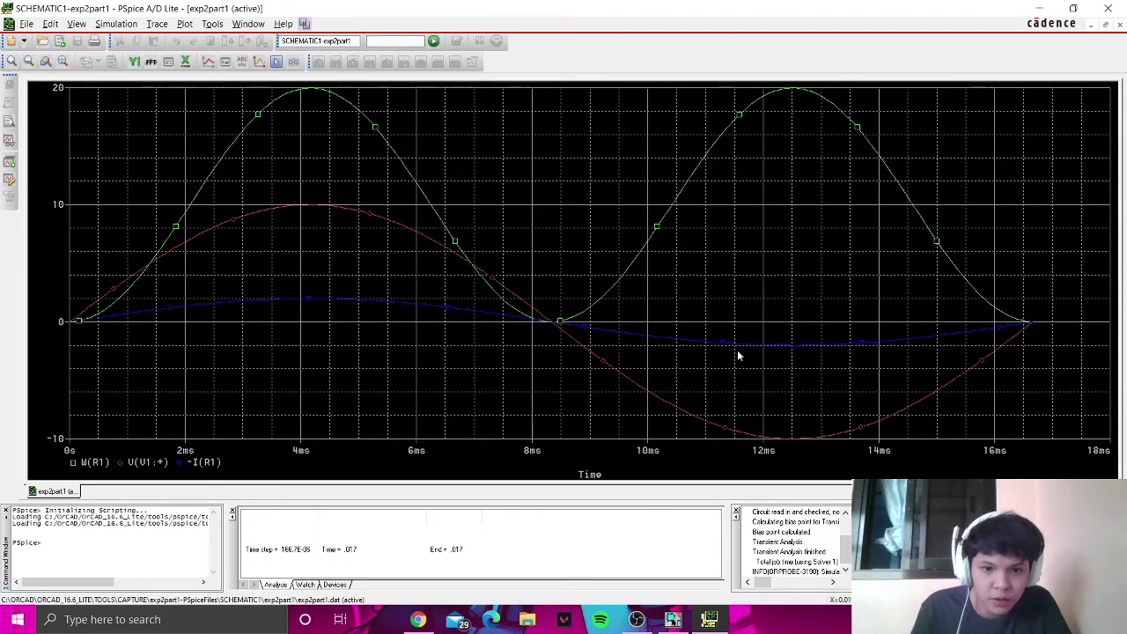
Step: Compare the power, voltage and inverted current curves in PSpice with Figure 5 in Experiment2.pdf
key("alt+Tab")
scroll(590, 480, "down", 1)
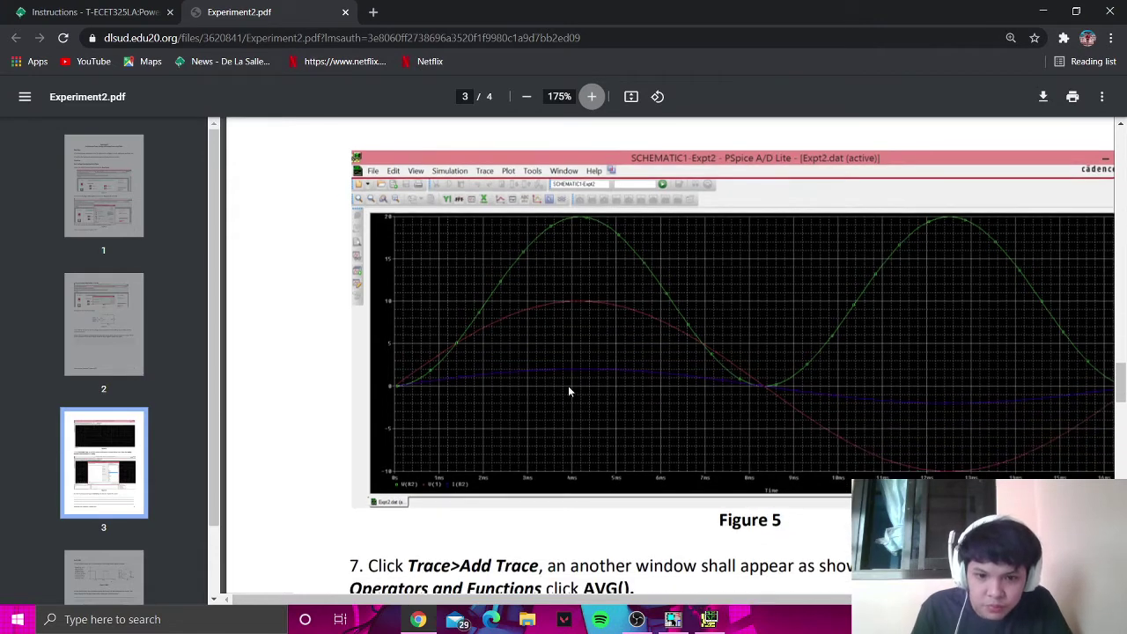
scroll(702, 397, "down", 2)
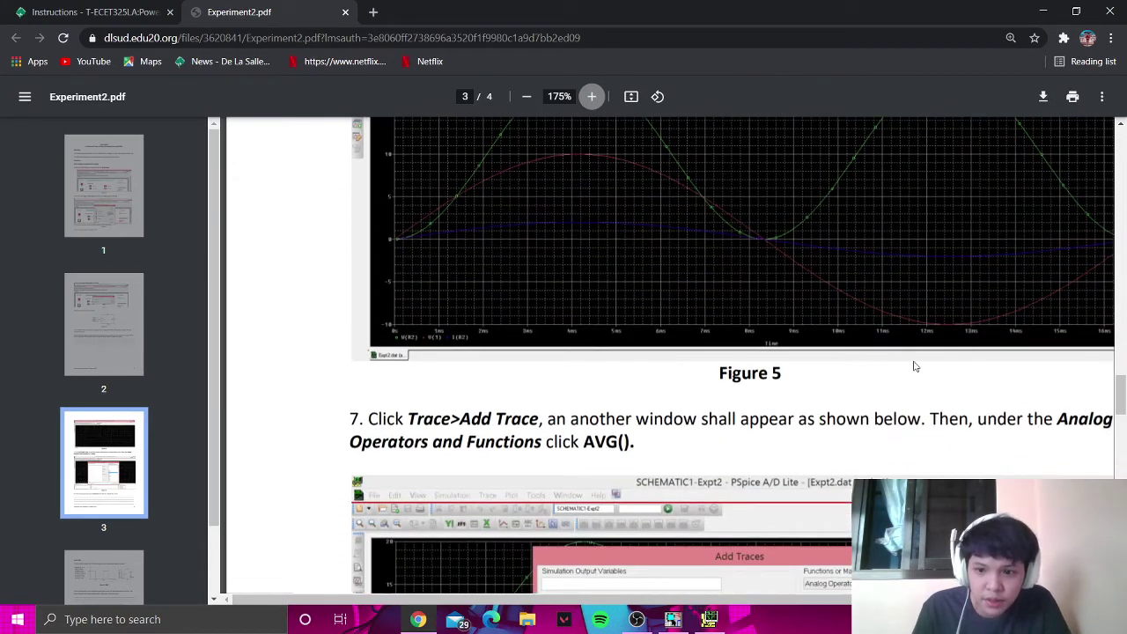
scroll(630, 438, "up", 2)
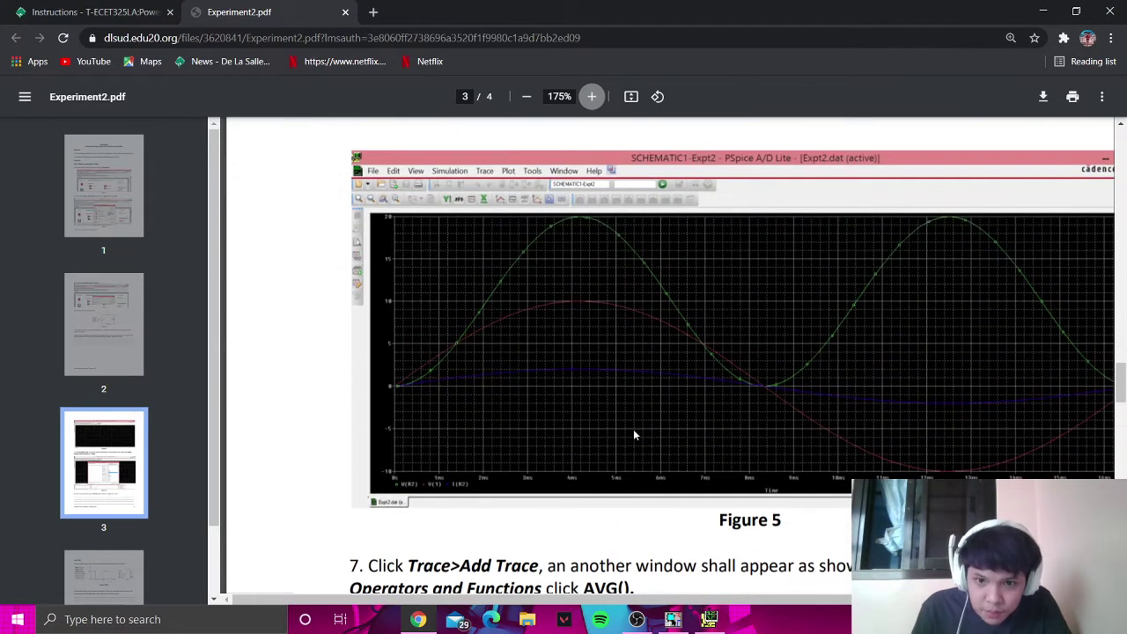
key("alt+Tab")
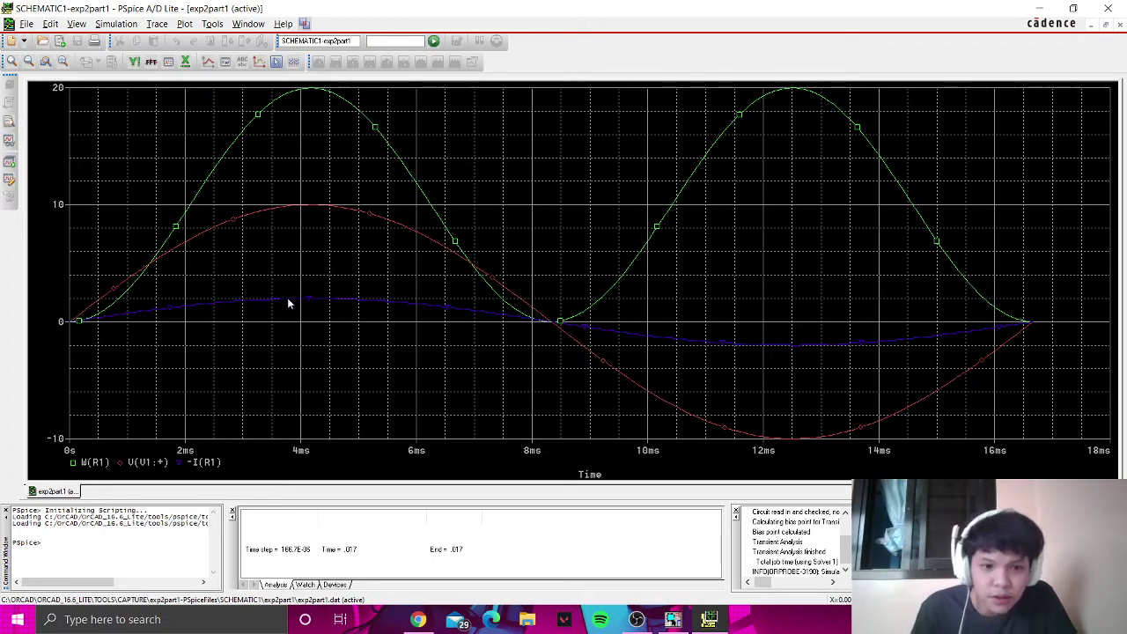
key("alt+Tab")
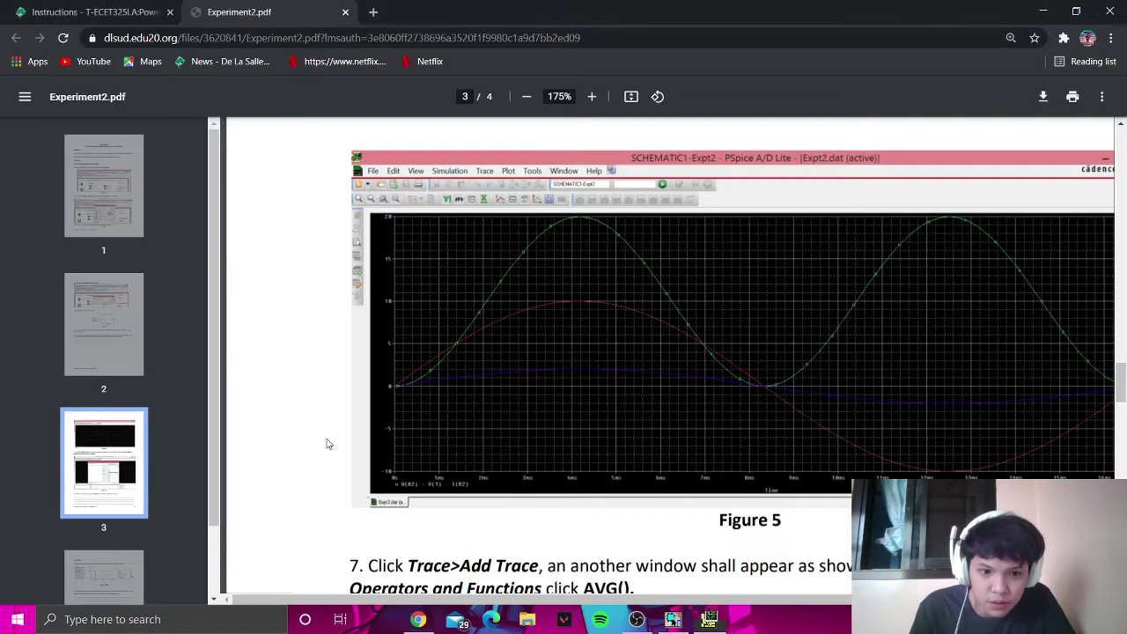
scroll(518, 467, "down", 2)
key("alt+Tab")
key("alt+Tab")
Step: Read instruction 7 in Experiment2.pdf and start a new trace in PSpice with the AVG() function
scroll(520, 458, "down", 2)
scroll(602, 490, "down", 2)
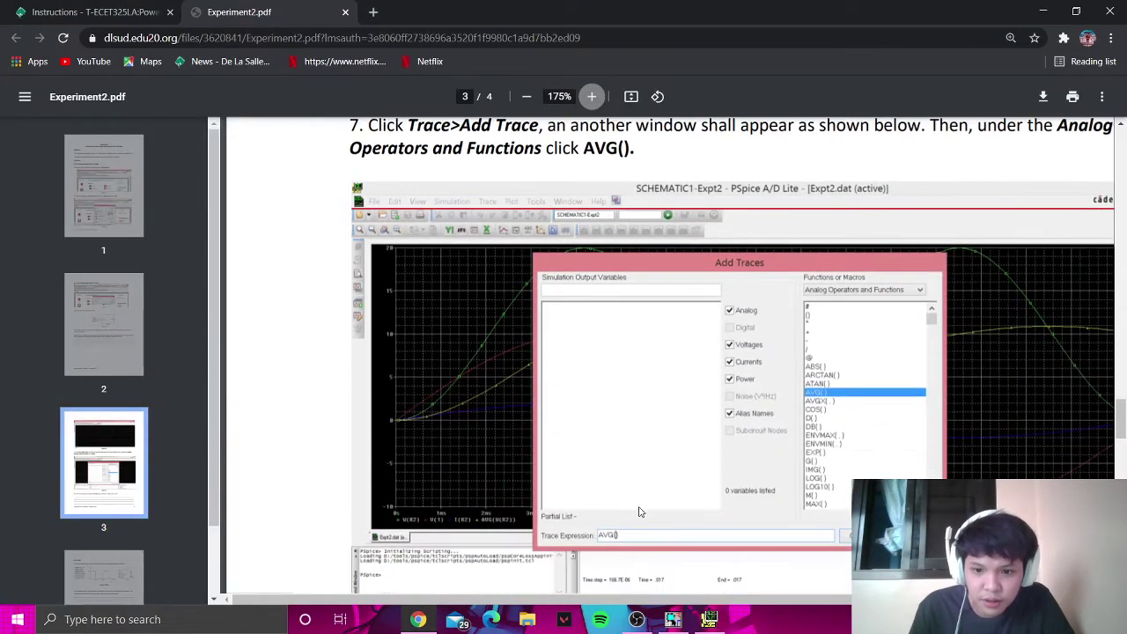
scroll(598, 475, "down", 2)
scroll(602, 475, "up", 2)
key("alt+Tab")
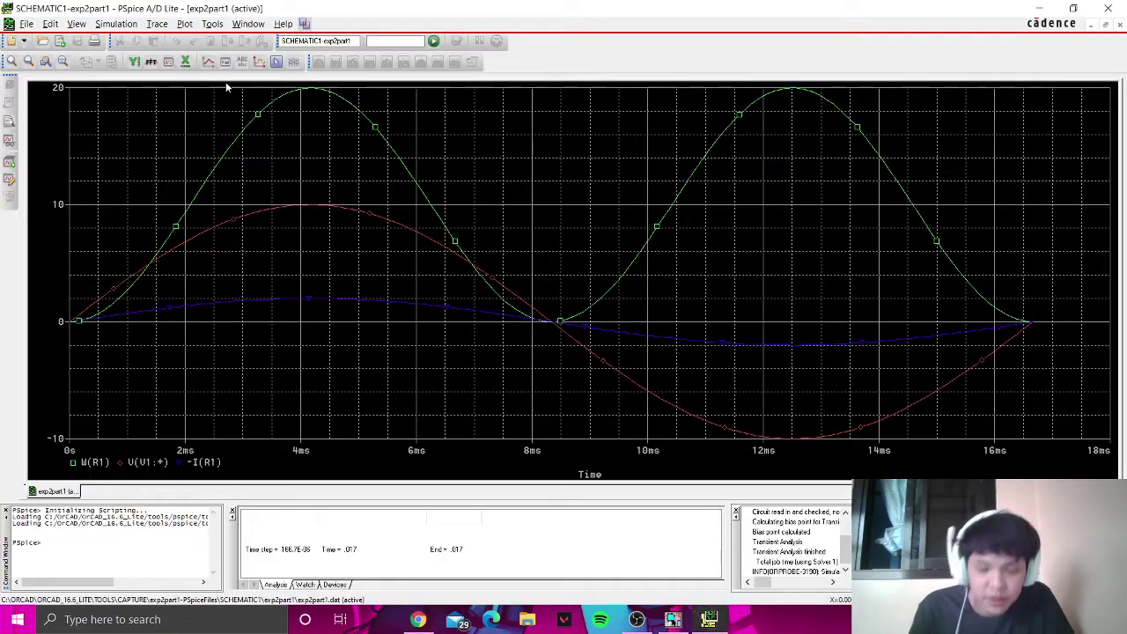
left_click(158, 24)
left_click(176, 39)
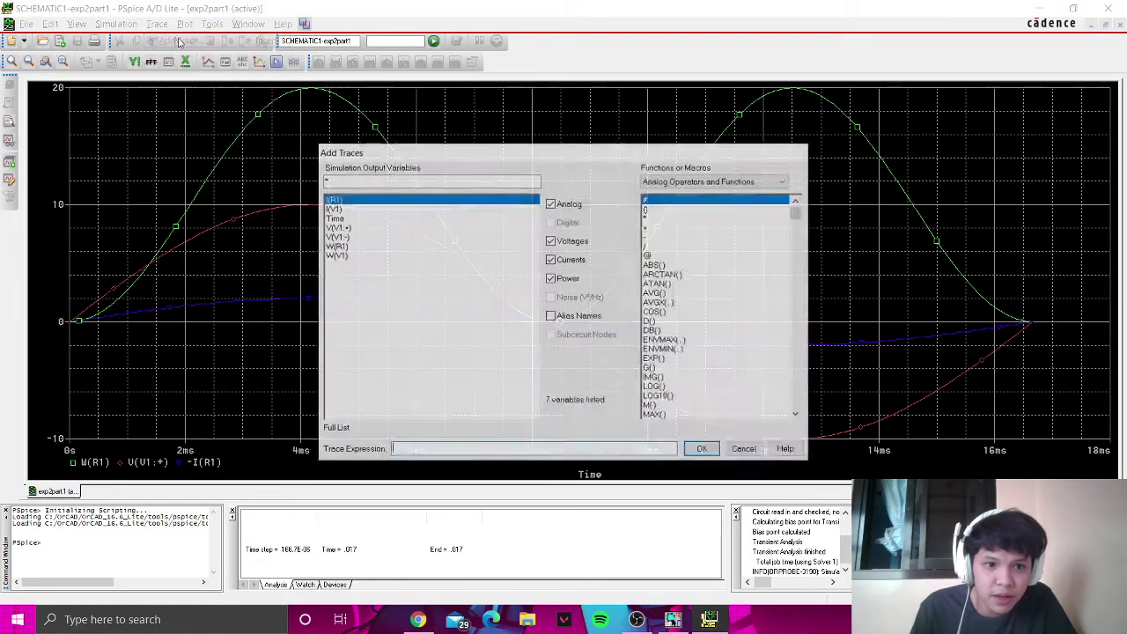
left_click_drag(795, 219, 798, 272)
left_click(656, 274)
Step: Read instruction 8 in Experiment2.pdf and complete the new PSpice trace expression as AVG(W(R1)), adding it to the plot
key("alt+Tab")
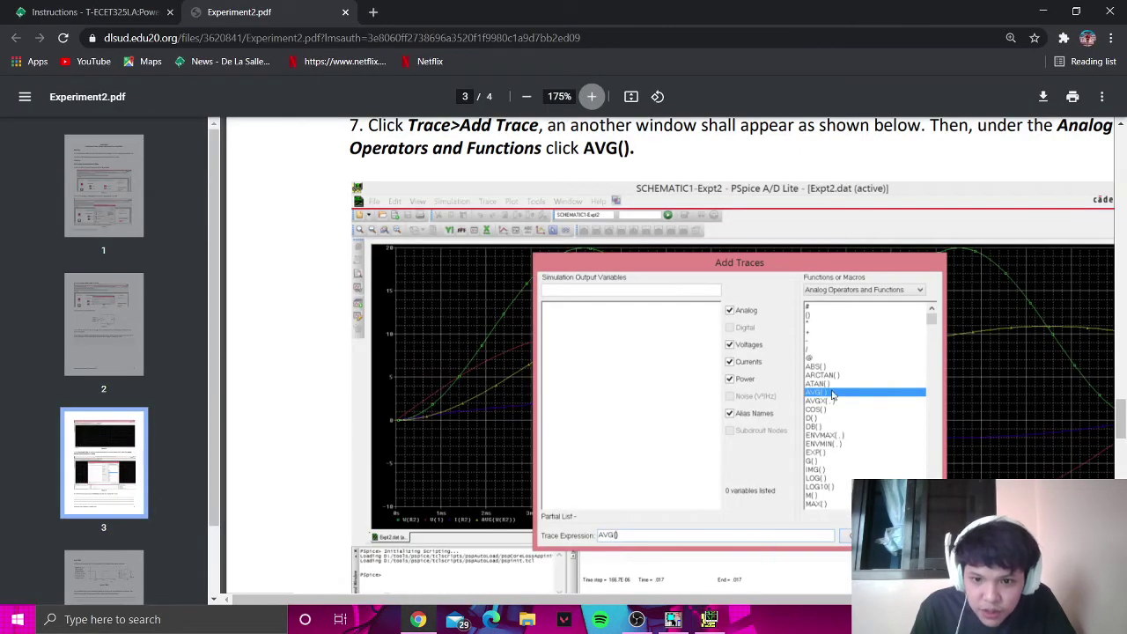
left_click(527, 96)
scroll(702, 370, "down", 3)
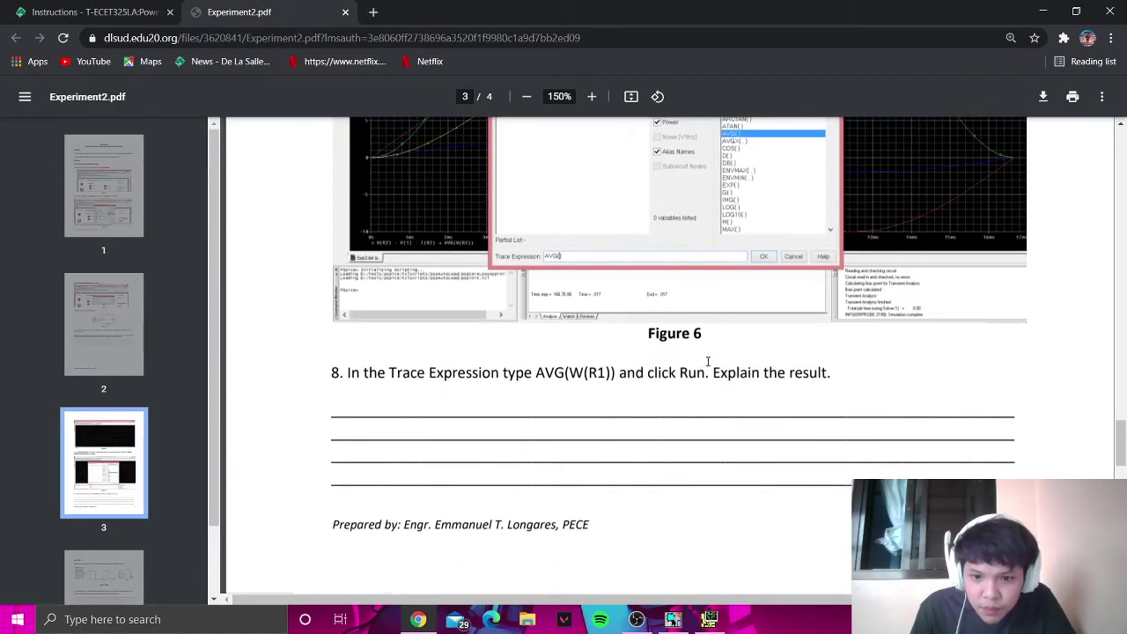
key("alt+Tab")
type("W(")
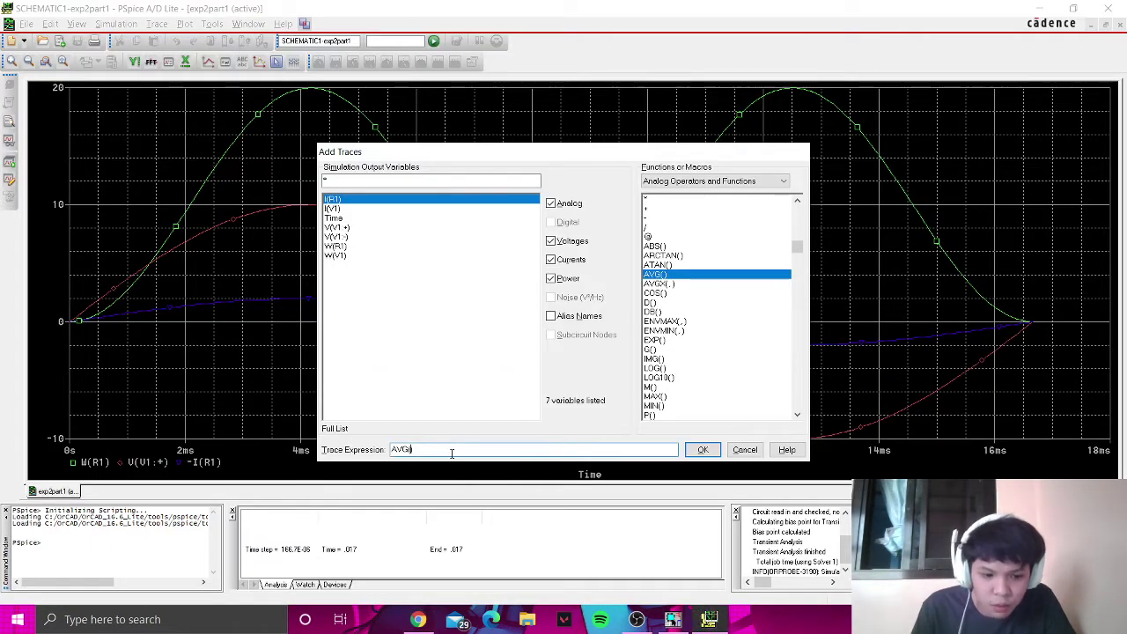
type("R1")
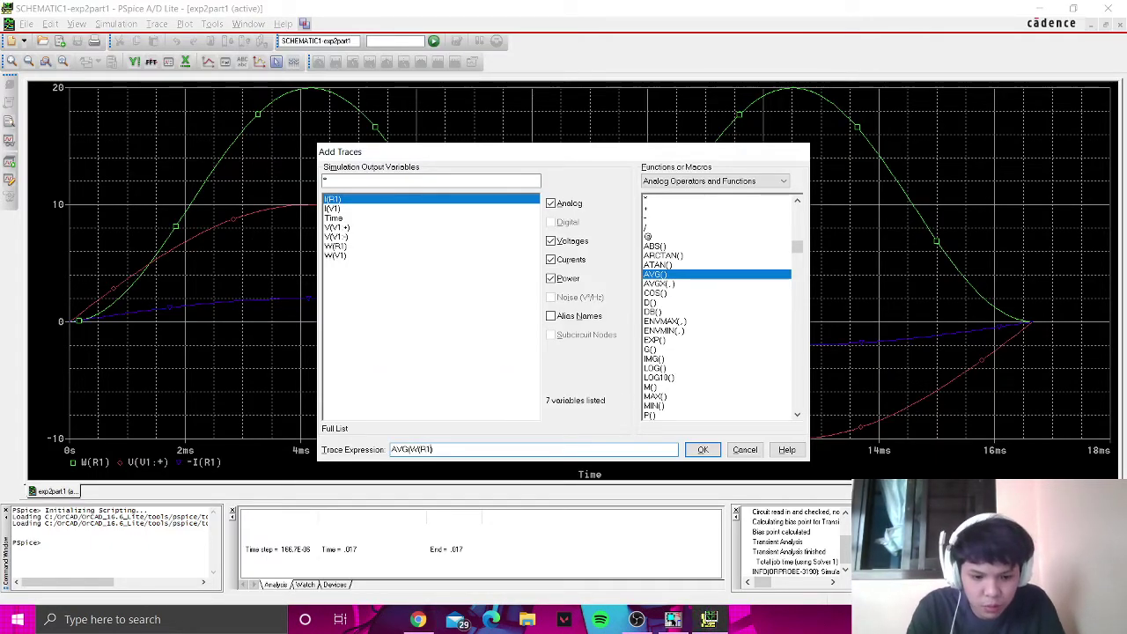
type(")")
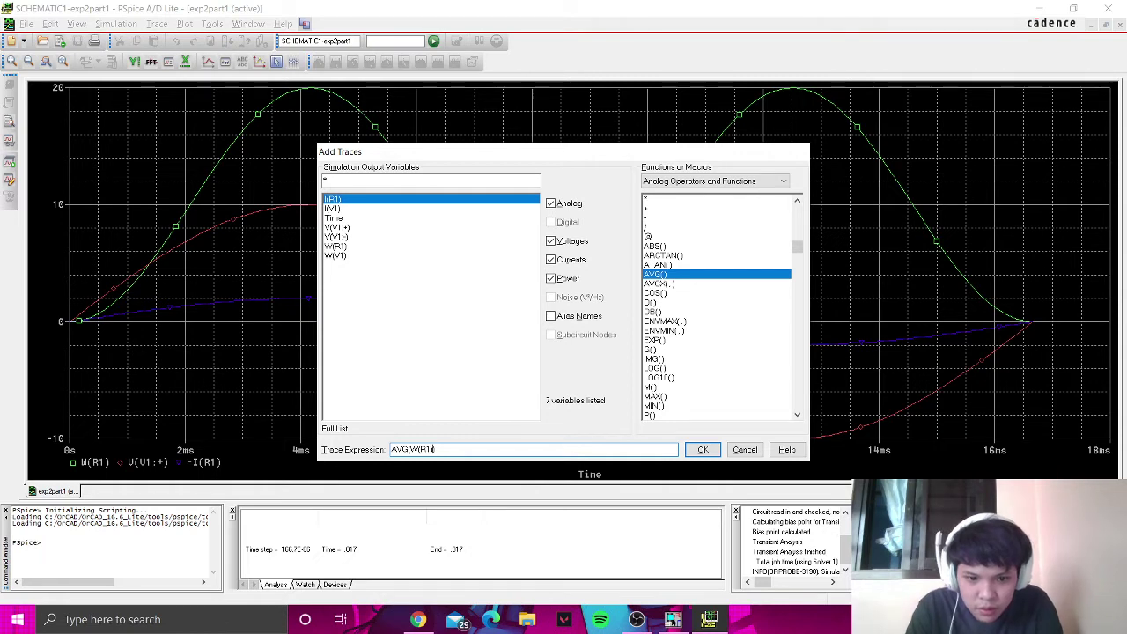
left_click(704, 450)
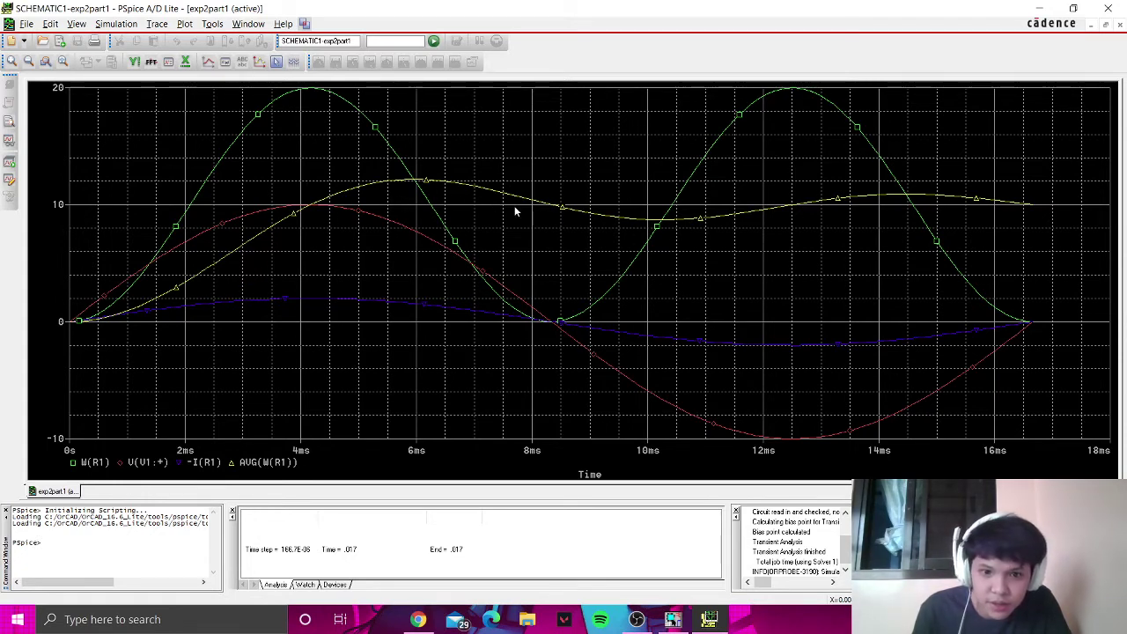
Step: Recheck instruction 8 in Experiment2.pdf, turn on the PSpice plot cursor and place it at the first peak of the W(R1) curve
key("alt+Tab")
scroll(722, 317, "down", 1)
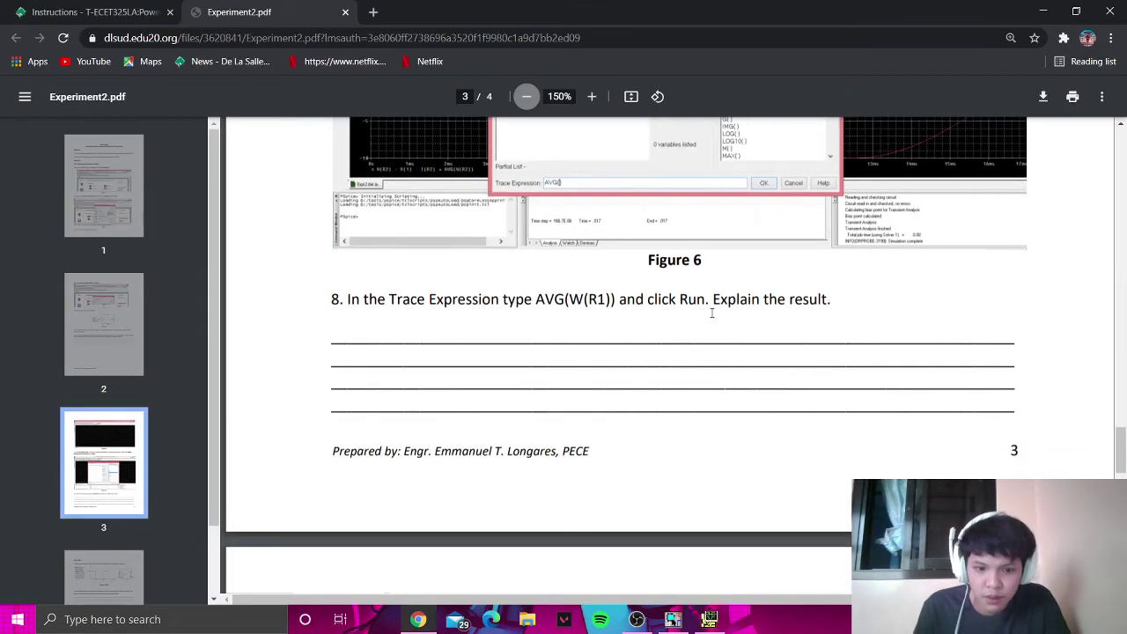
key("alt+Tab")
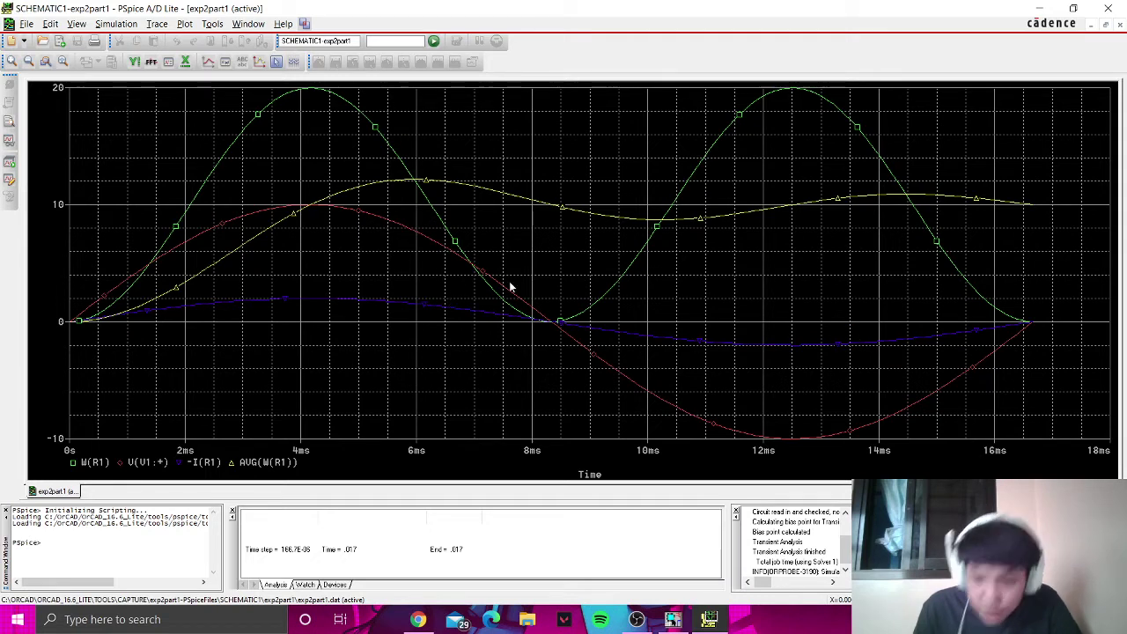
double_click(305, 90)
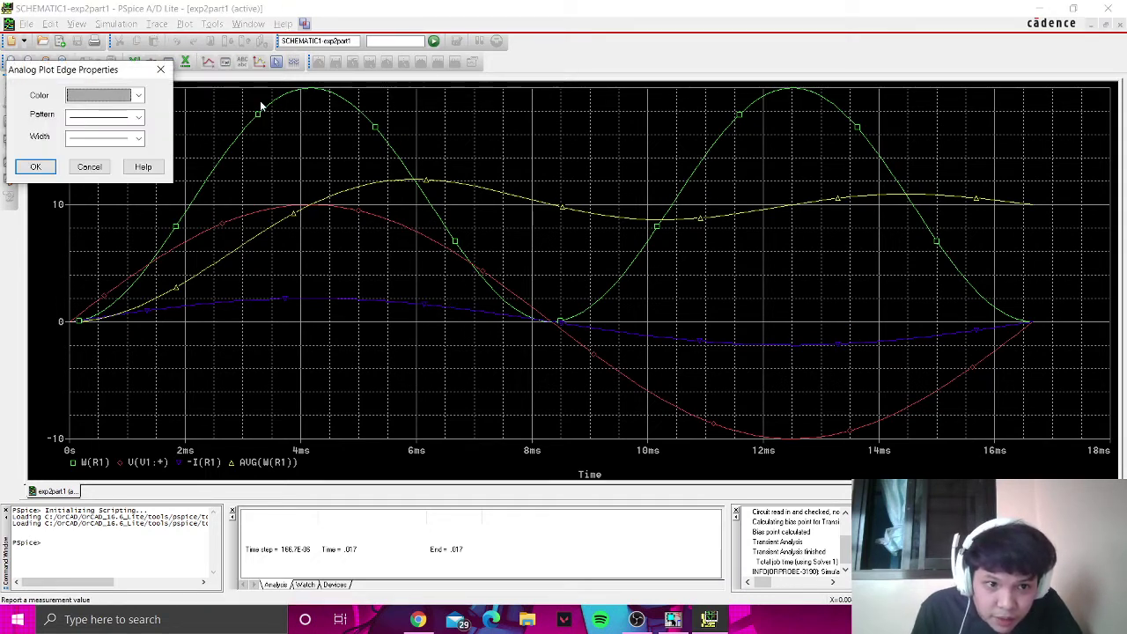
left_click(161, 68)
right_click(323, 210)
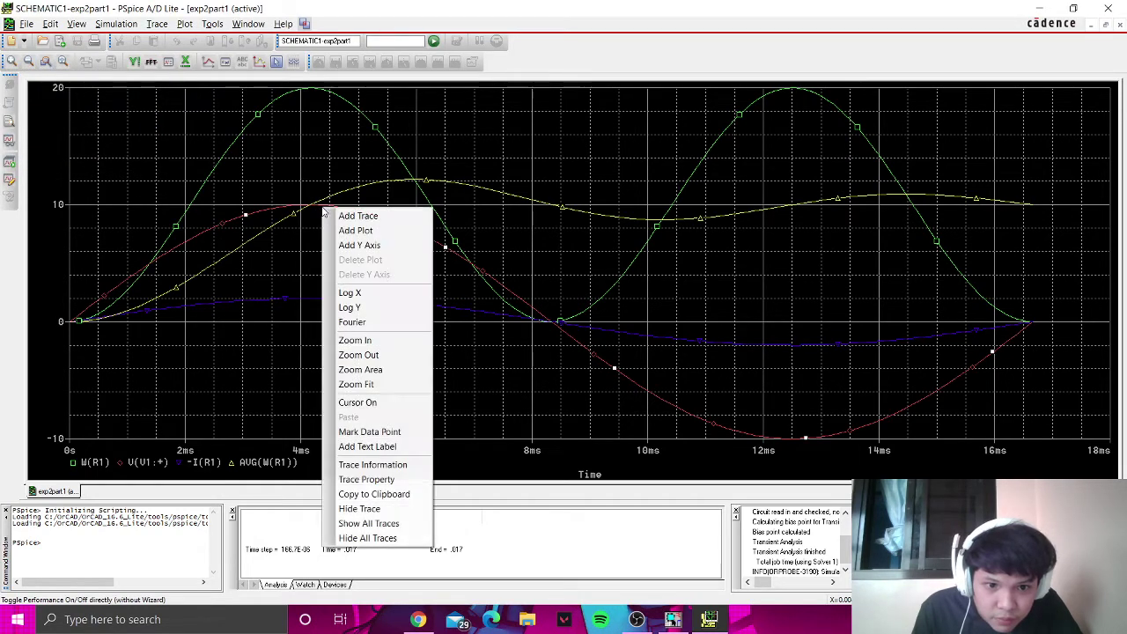
left_click(358, 403)
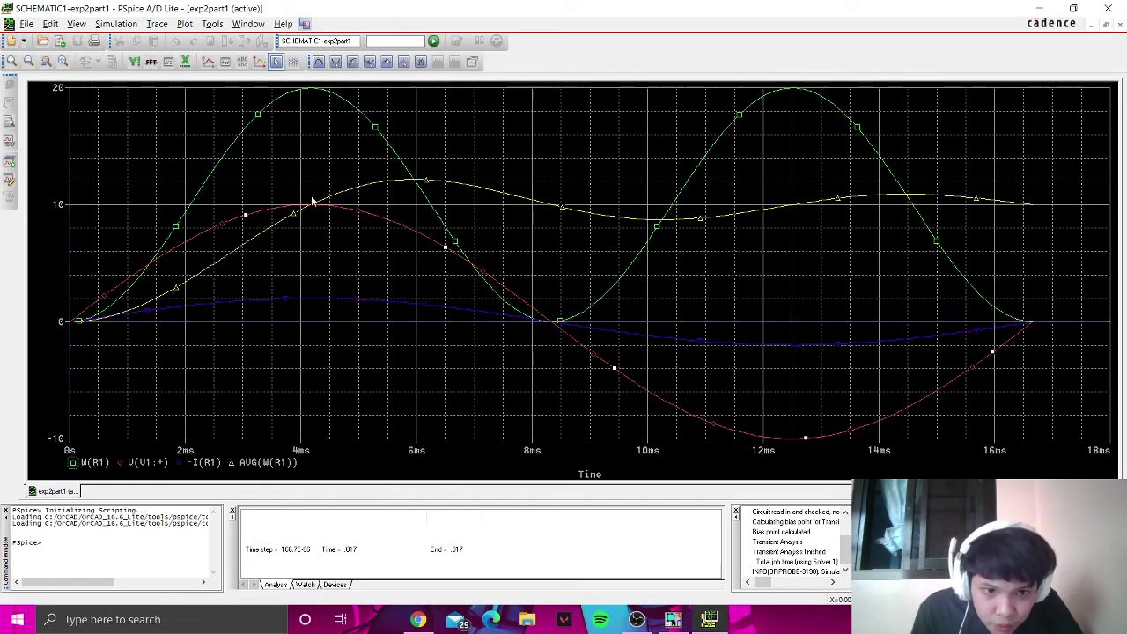
left_click(309, 92)
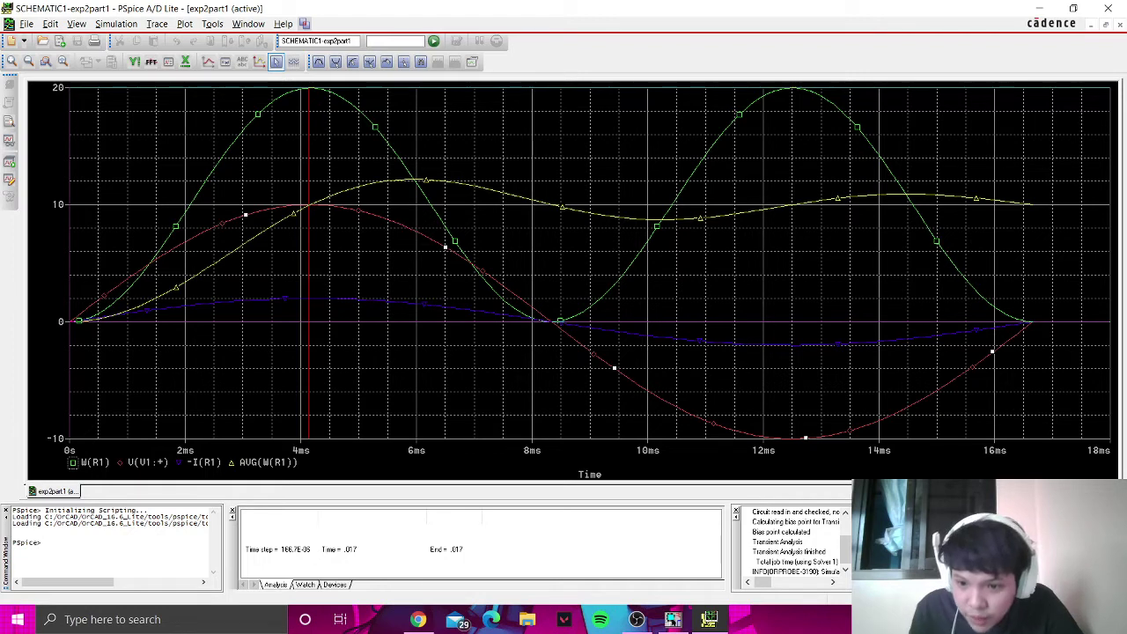
Step: Compare the power, voltage, current and average power curves in PSpice with the circuit values in Figure 4 of Experiment2.pdf
key("alt+Tab")
scroll(526, 95, "up", 15)
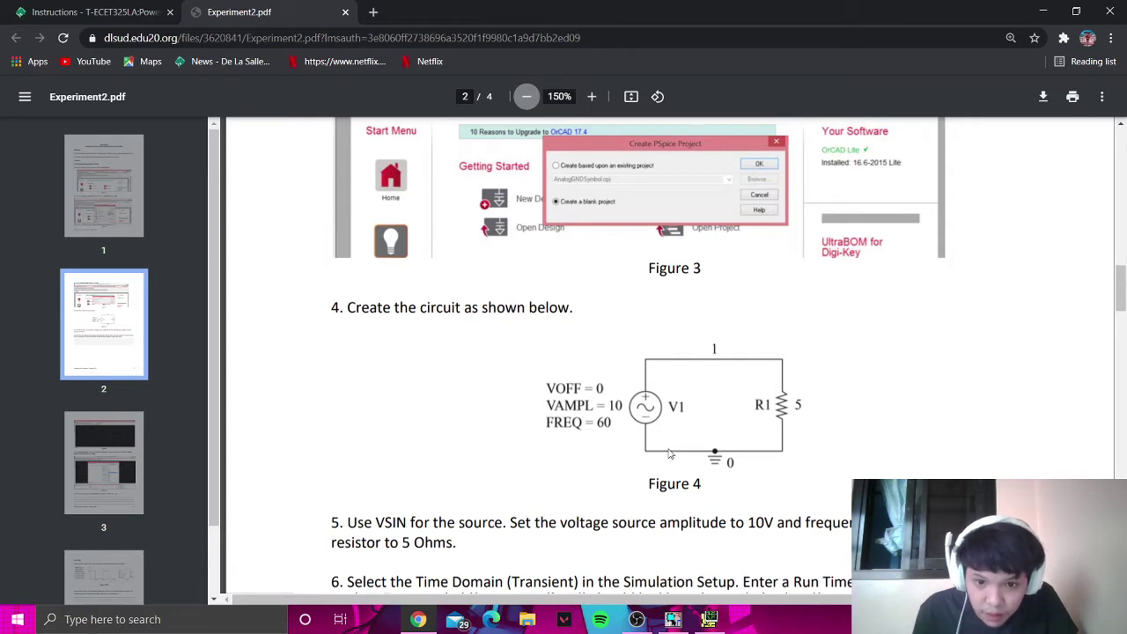
key("alt+Tab")
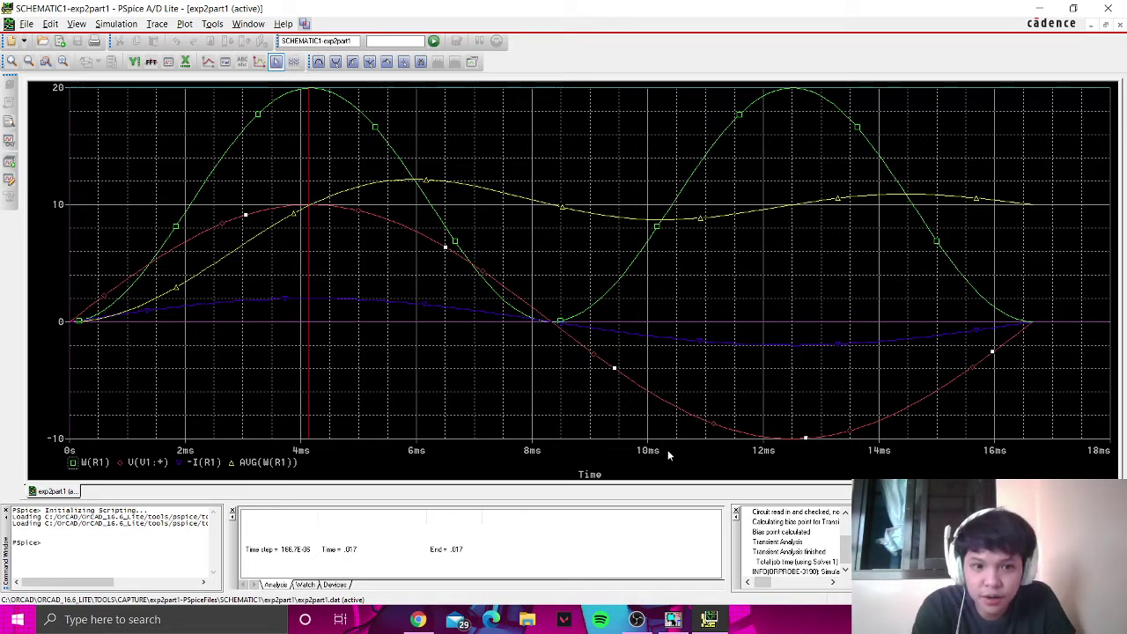
key("alt+Tab")
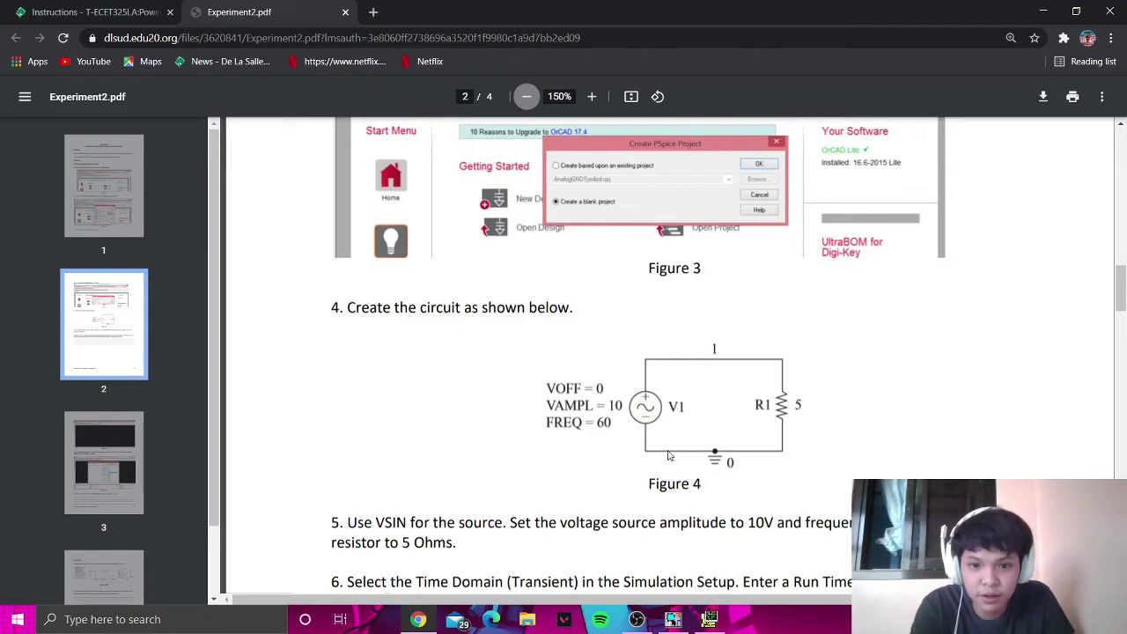
key("alt+Tab")
key("alt+Tab")
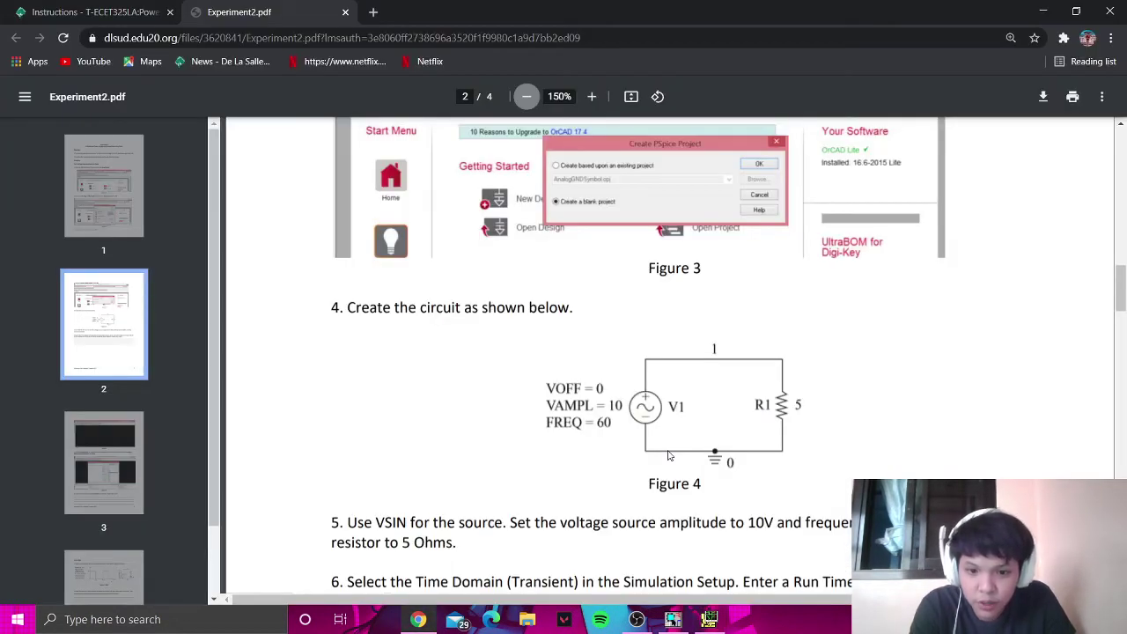
key("alt+Tab")
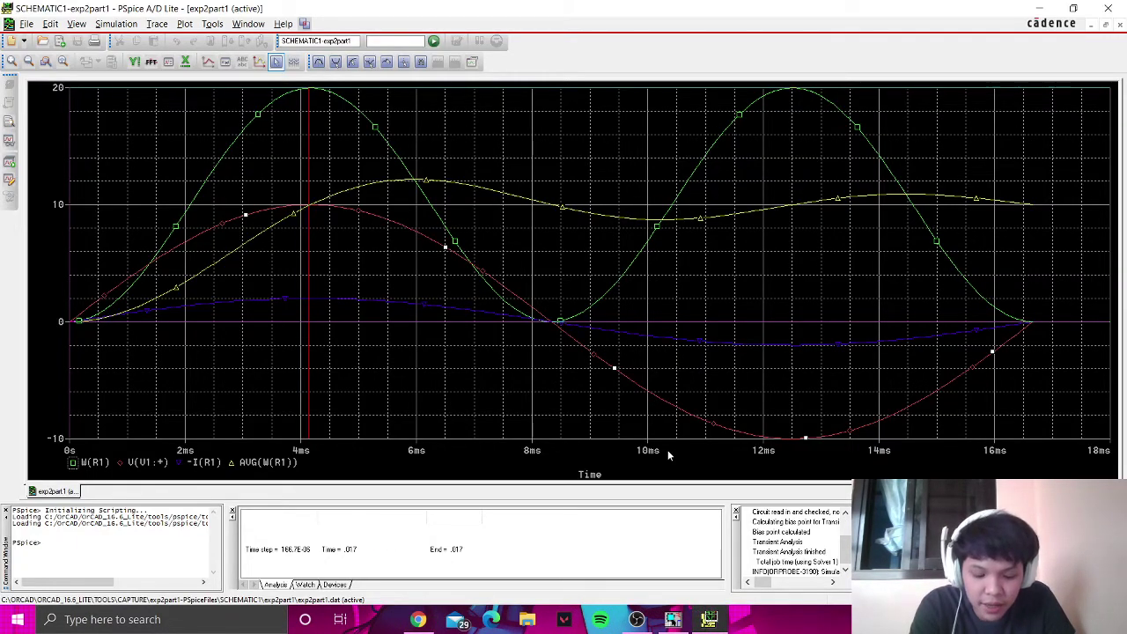
key("alt+Tab")
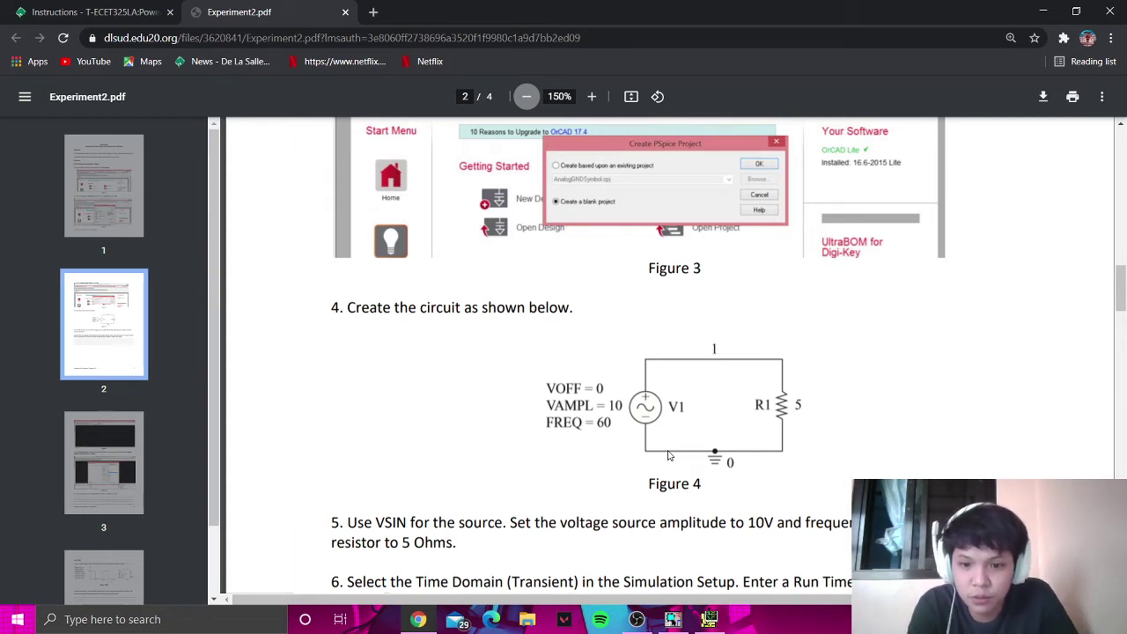
key("alt+Tab")
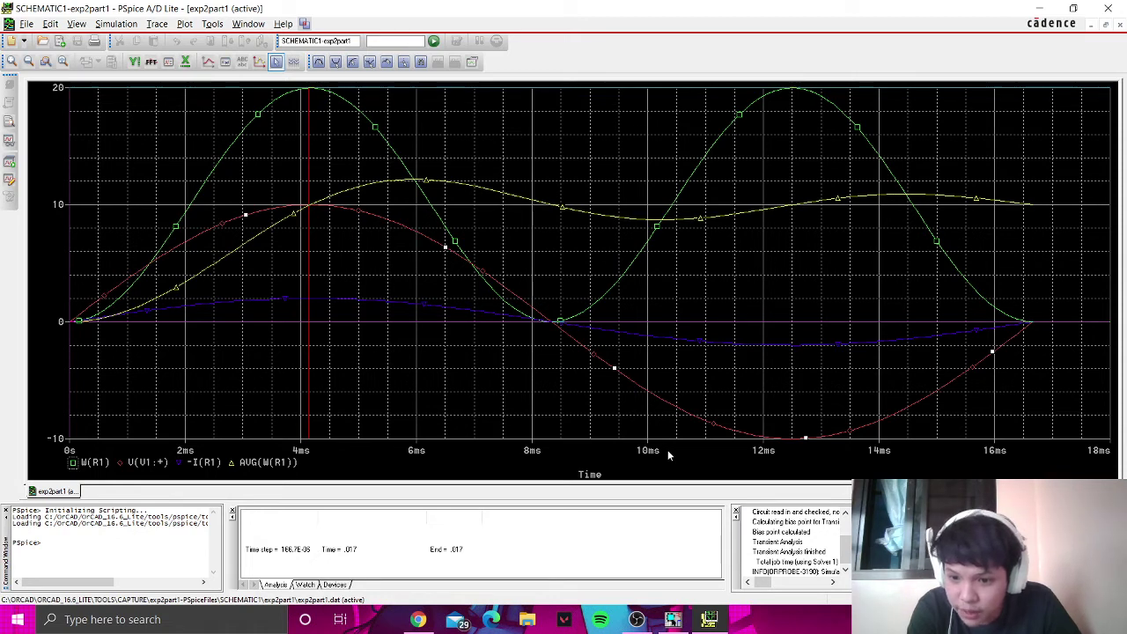
key("alt+Tab")
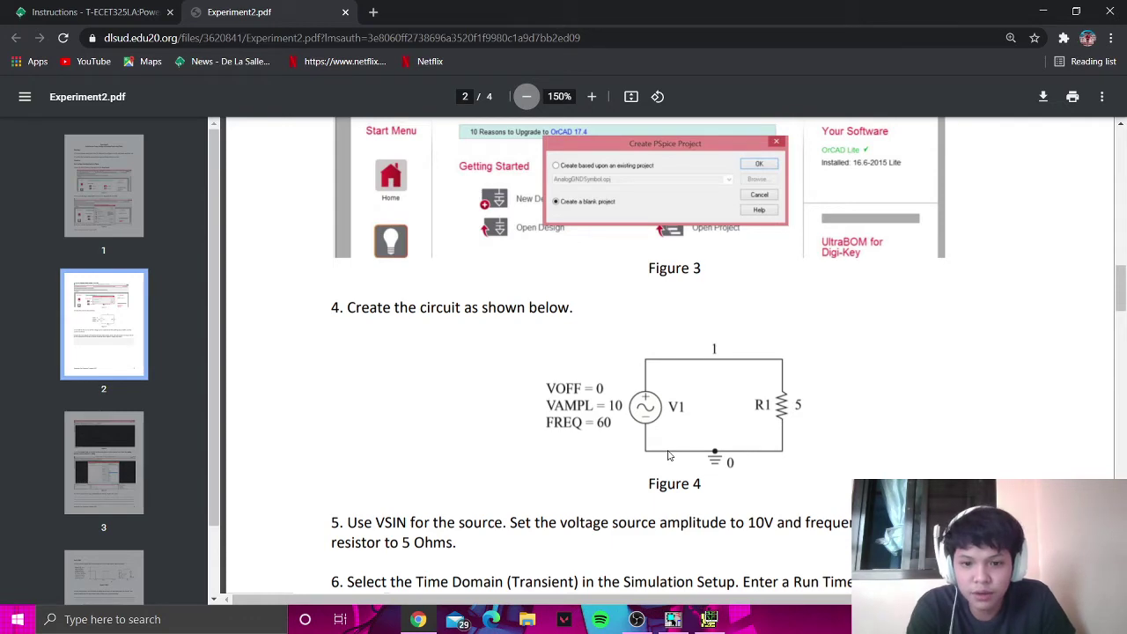
key("alt+Tab")
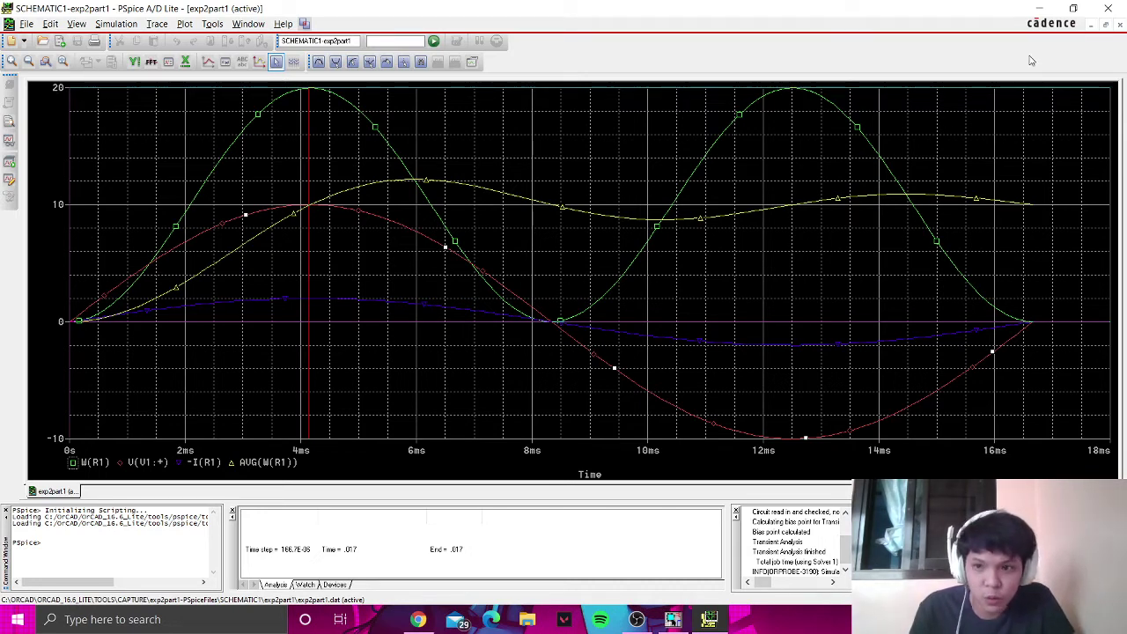
Step: Close the PSpice plot window and read Part 2 instruction 1 with the Figure 7 pulse-source R-L circuit in Experiment2.pdf
left_click(1107, 8)
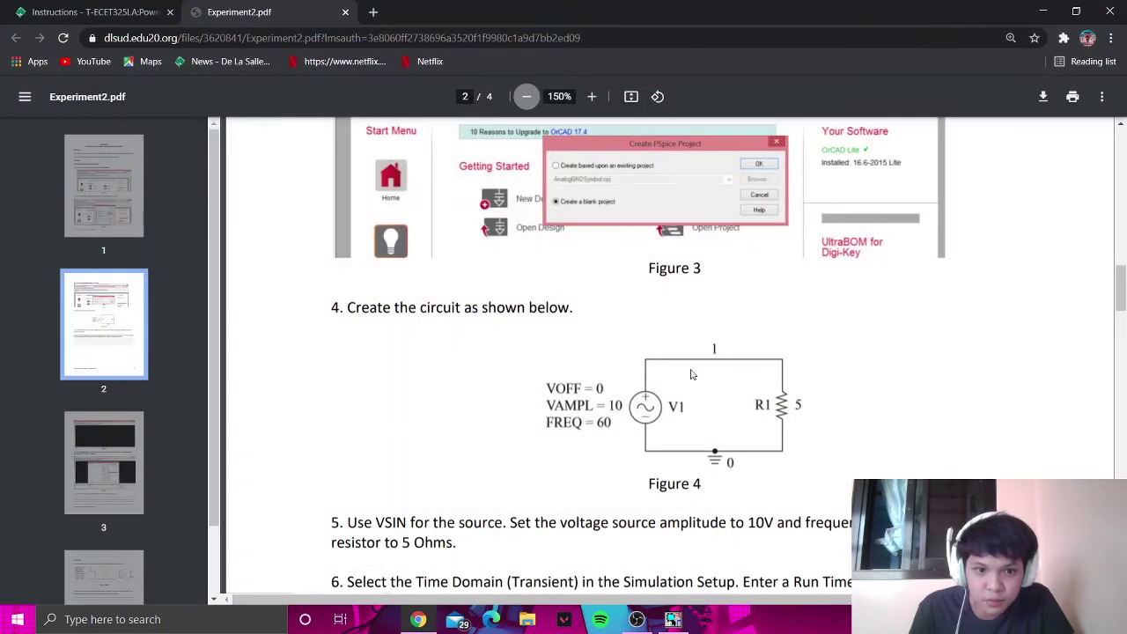
scroll(707, 376, "down", 8)
scroll(709, 385, "up", 4)
scroll(709, 385, "down", 12)
scroll(712, 386, "down", 12)
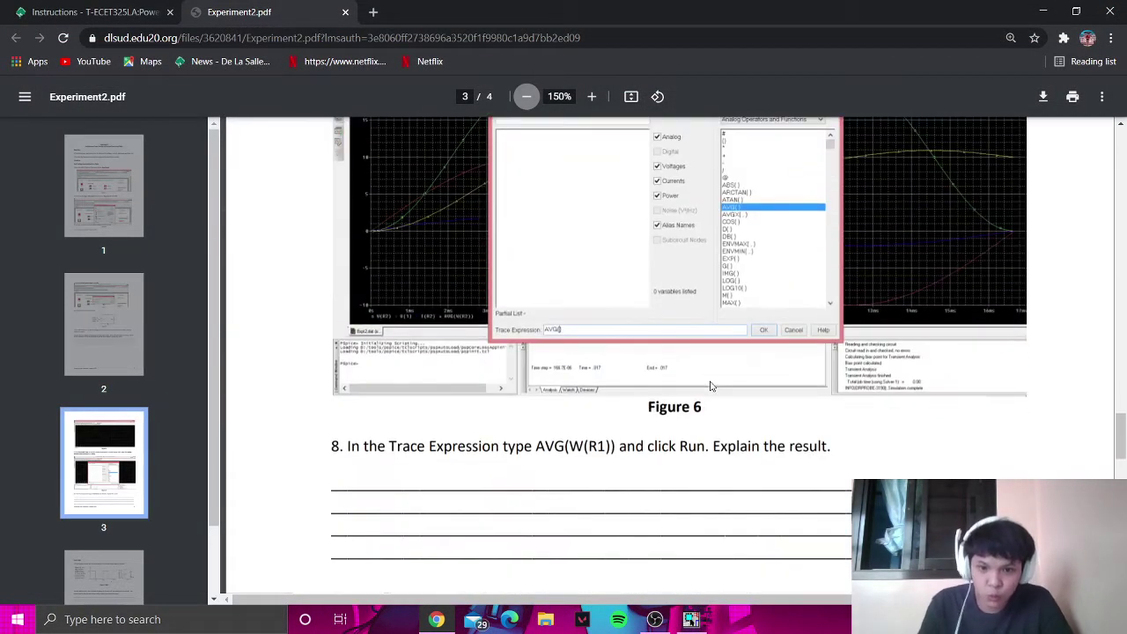
scroll(712, 386, "down", 2)
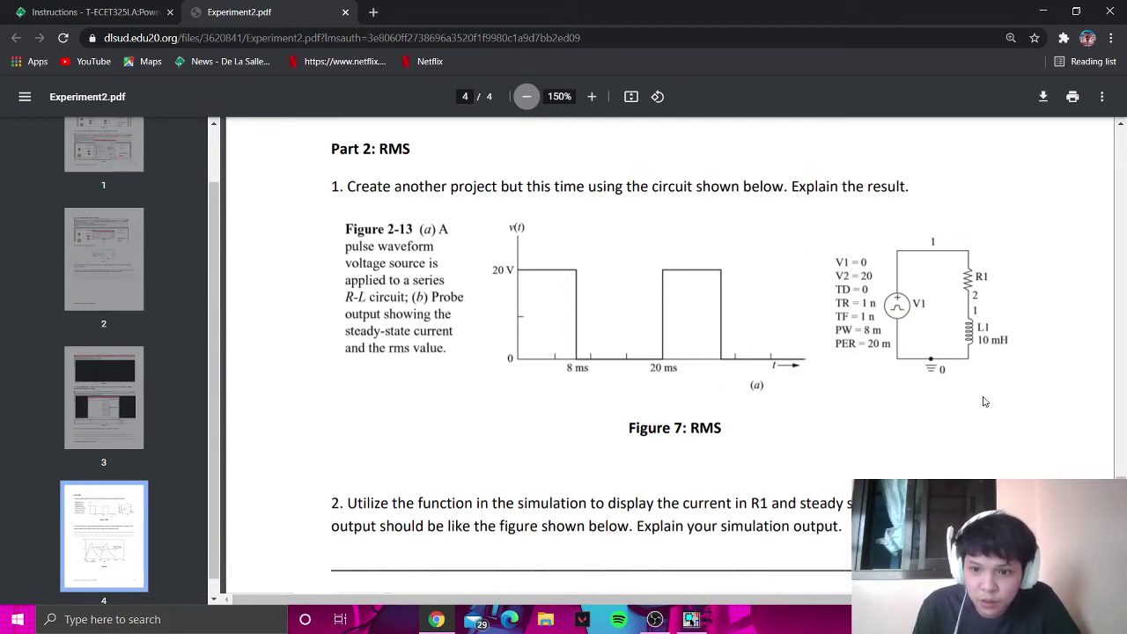
Step: Switch to OrCAD Capture and create a blank Analog or Mixed A/D project named Exp2part2
key("alt+Tab")
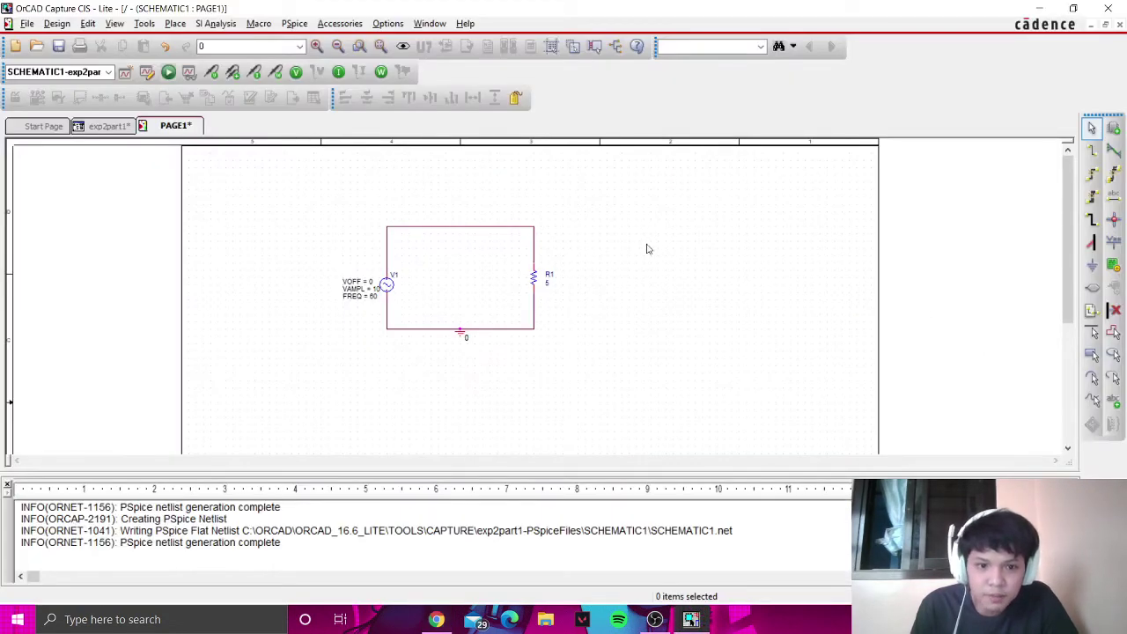
left_click(32, 27)
mouse_move(112, 46)
left_click(167, 41)
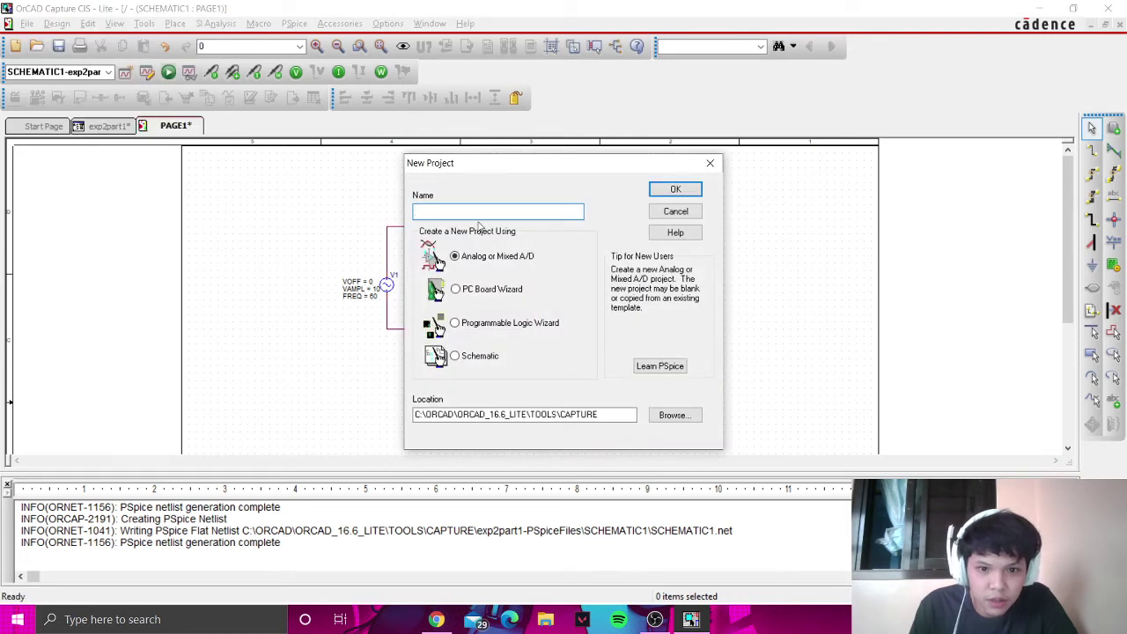
type("Exp2part2")
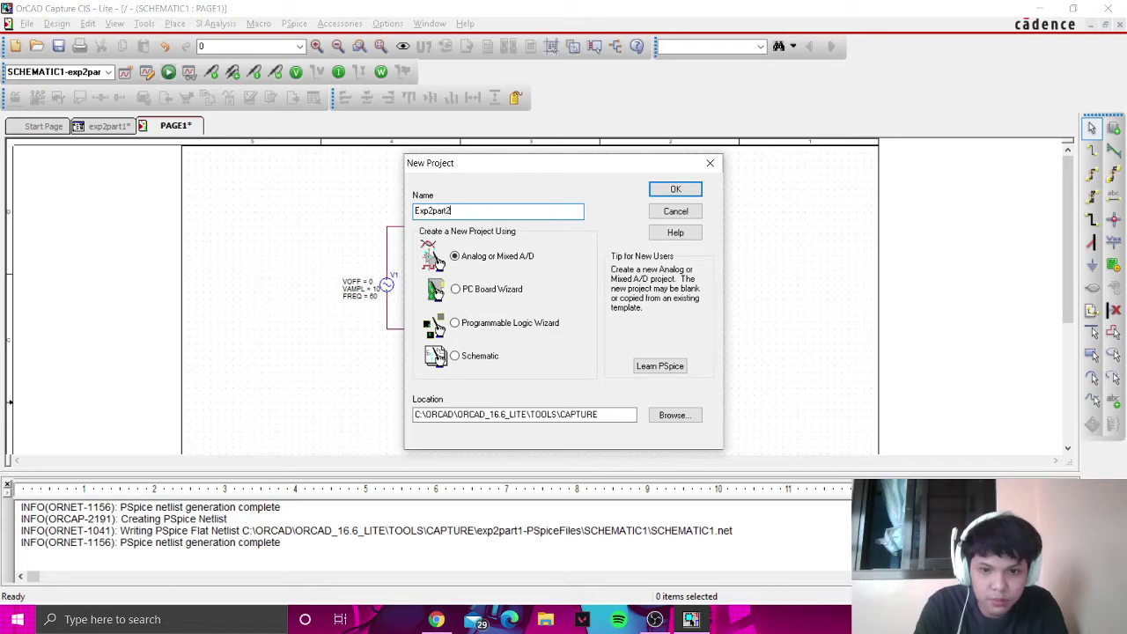
key("Return")
left_click(449, 331)
left_click(711, 279)
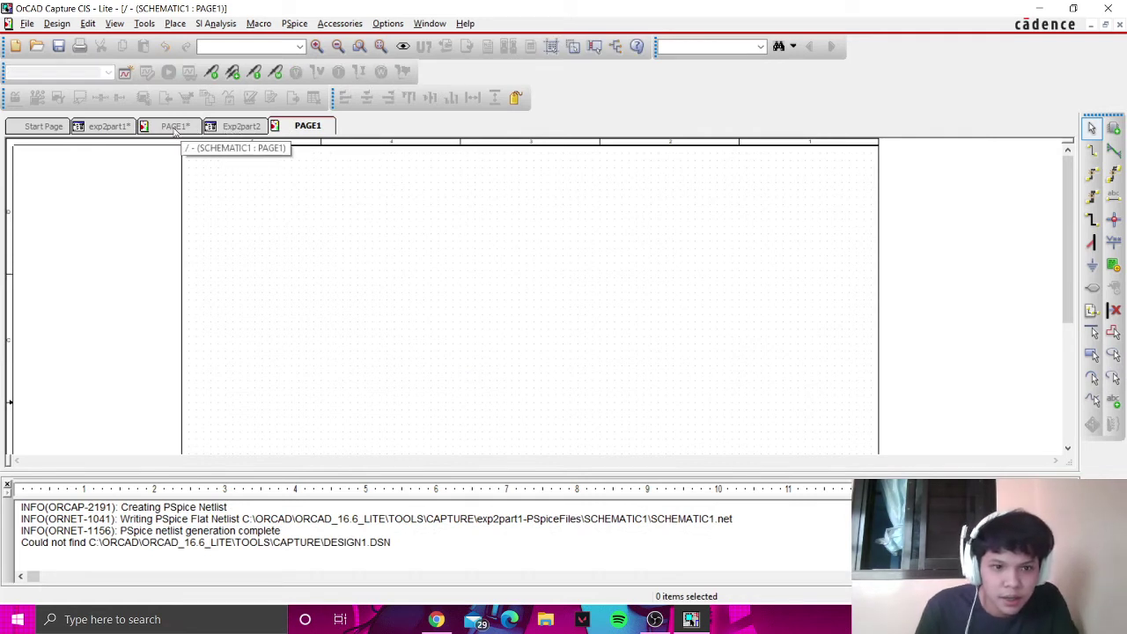
Step: Close the exp2part1 project's schematic page and save its changes
left_click(108, 129)
left_click(172, 126)
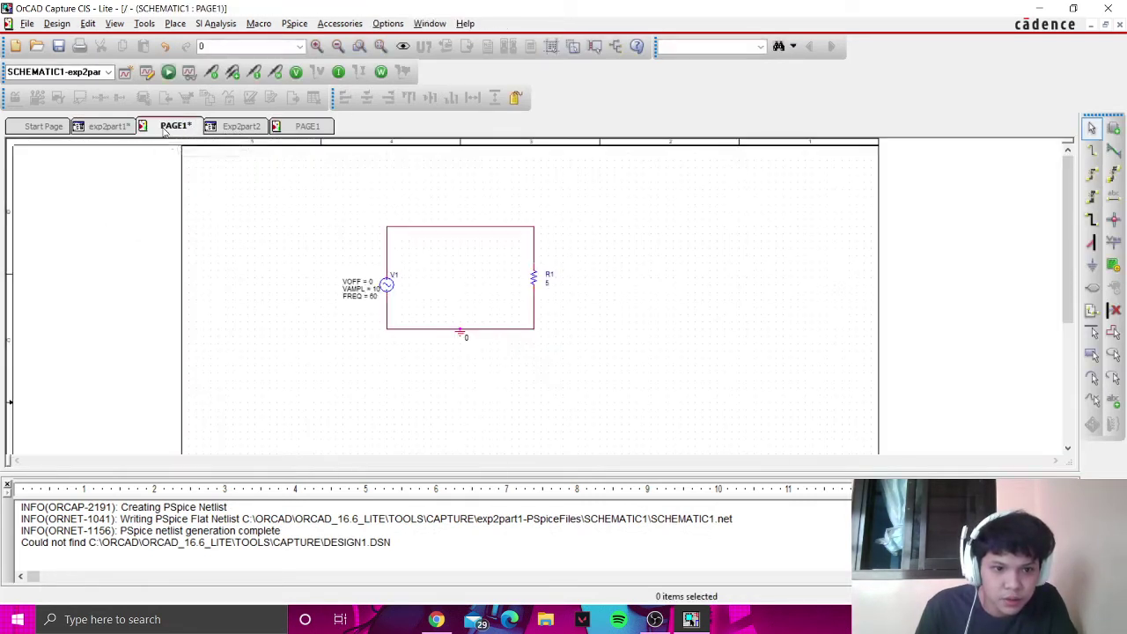
right_click(172, 128)
left_click(209, 228)
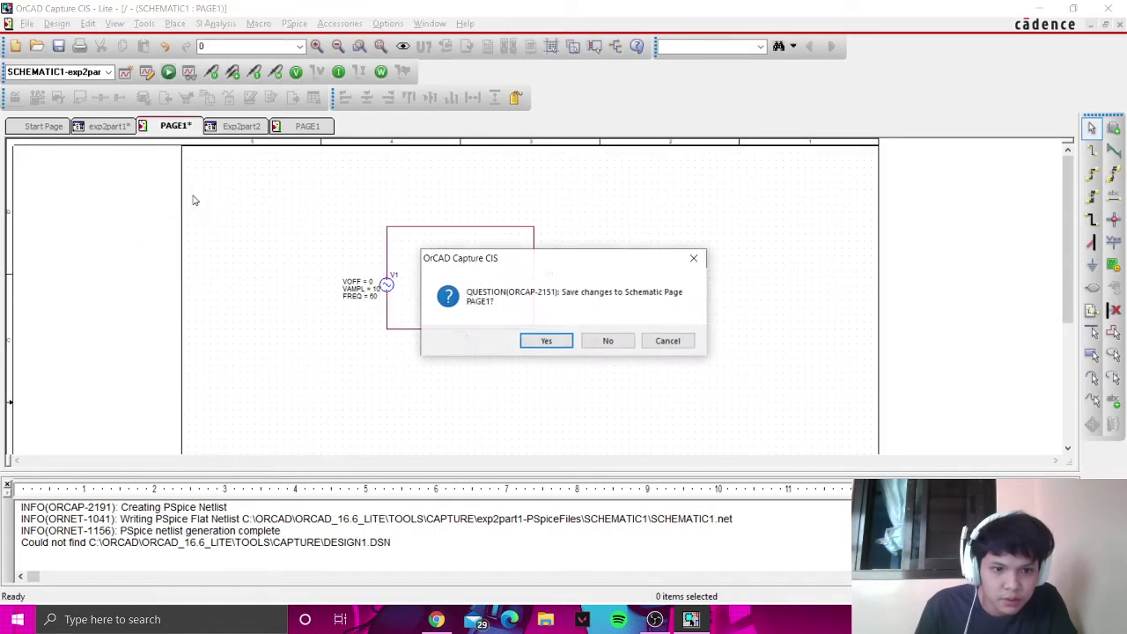
left_click(694, 258)
right_click(189, 128)
left_click(213, 215)
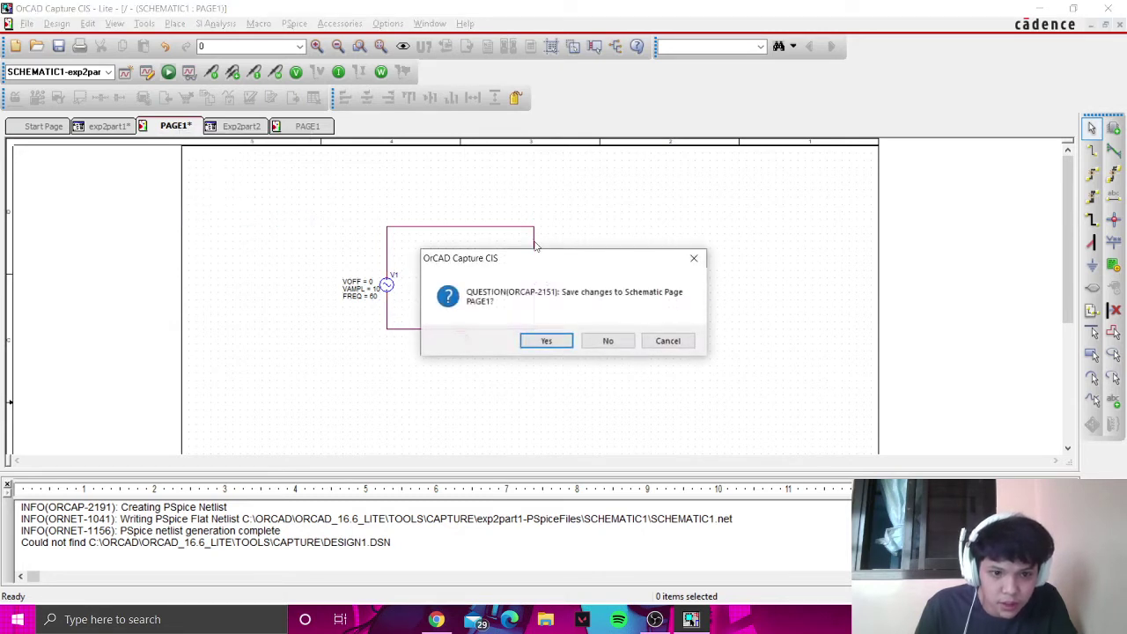
left_click(546, 341)
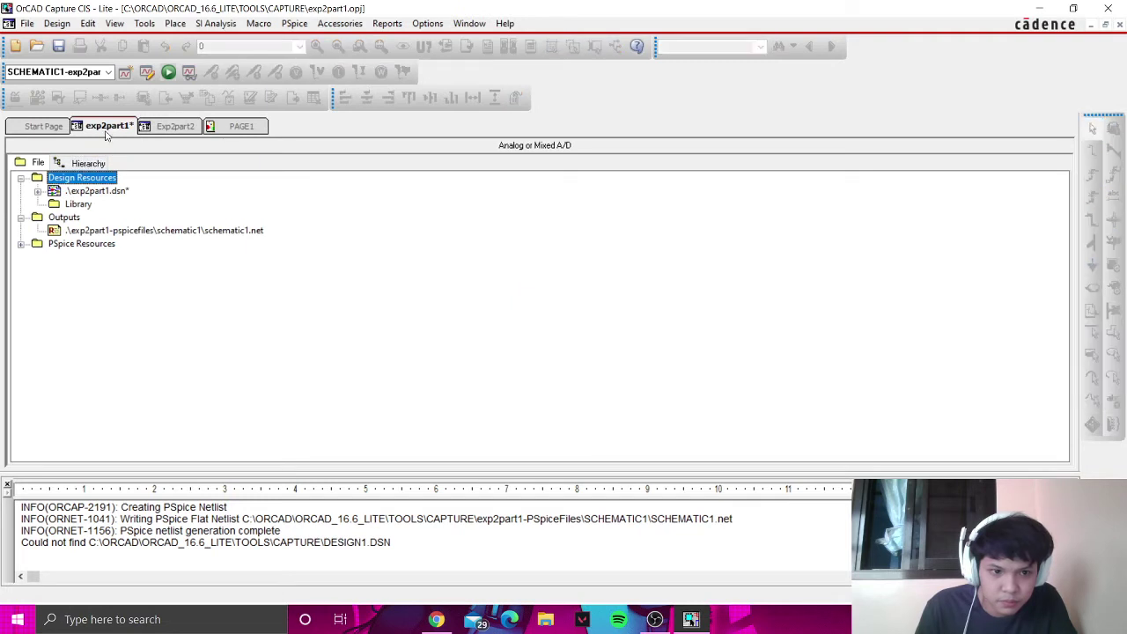
Step: Close the exp2part1 project, saving exp2part1.dsn, and return to the empty PAGE1 of Exp2part2
right_click(106, 131)
left_click(155, 214)
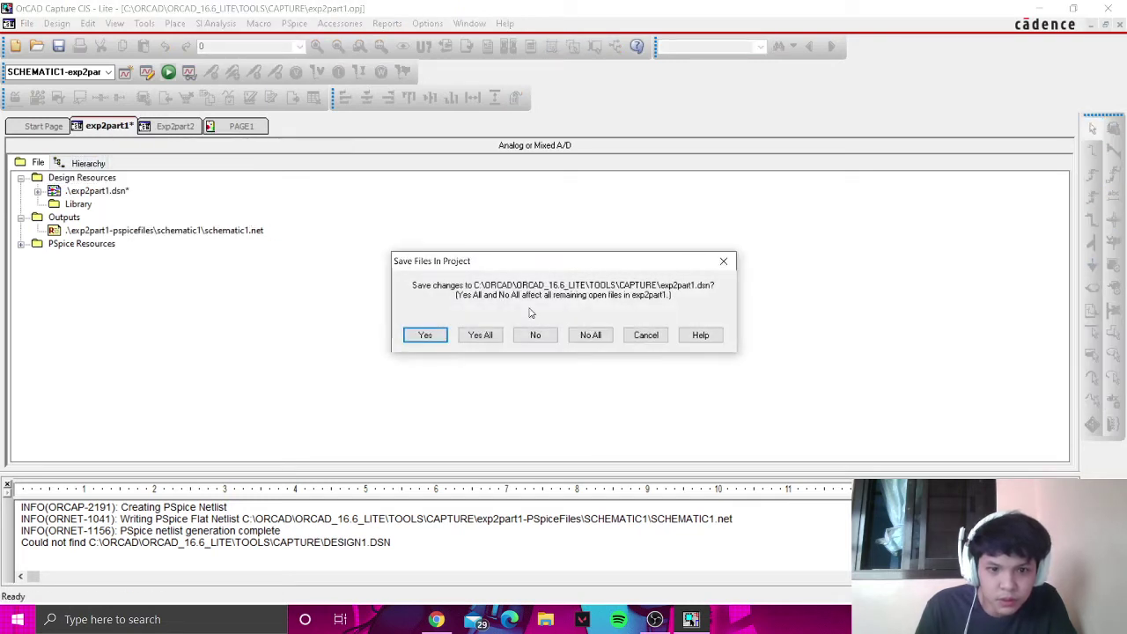
left_click(445, 340)
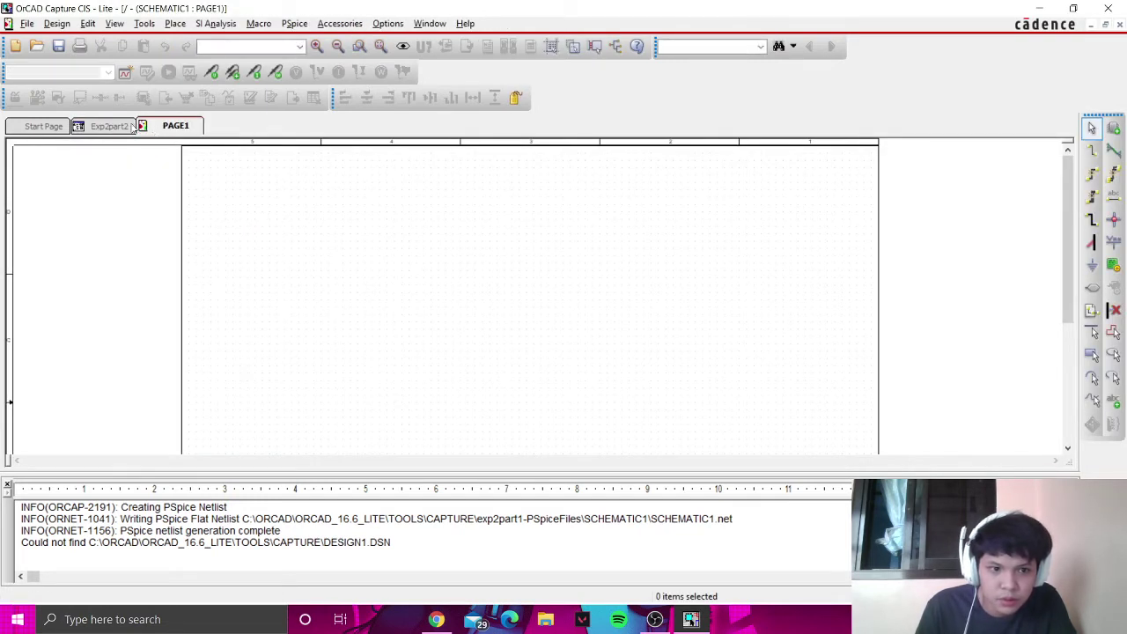
left_click(121, 128)
left_click(159, 132)
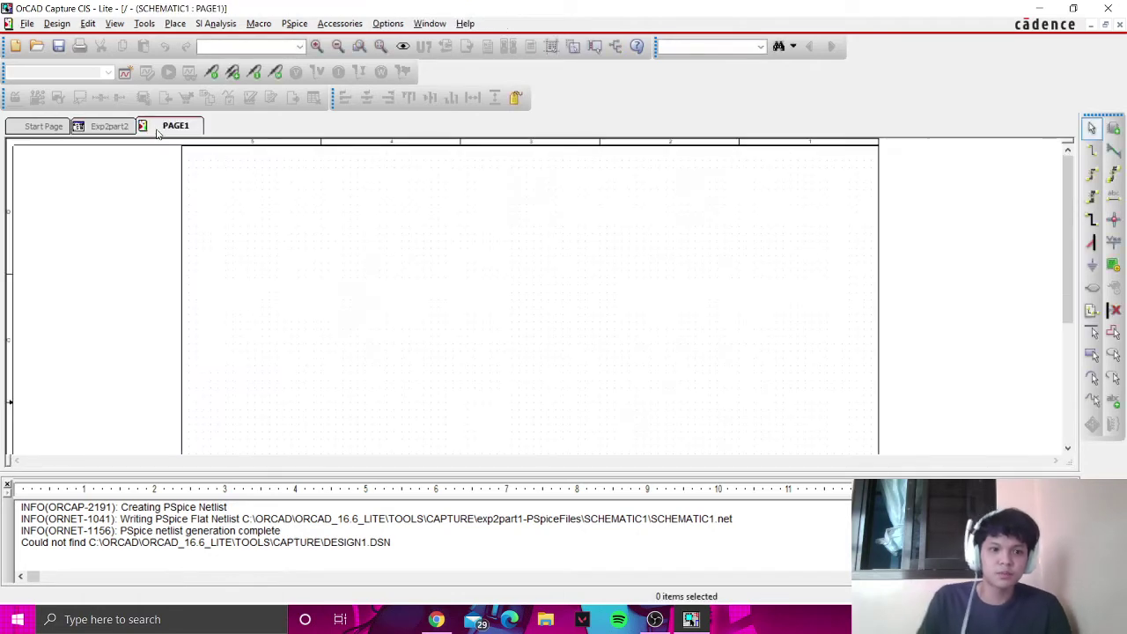
Step: Check the Figure 7 circuit in Experiment2.pdf, then place a pulse voltage source on the Exp2part2 schematic in OrCAD Capture
key("alt+Tab")
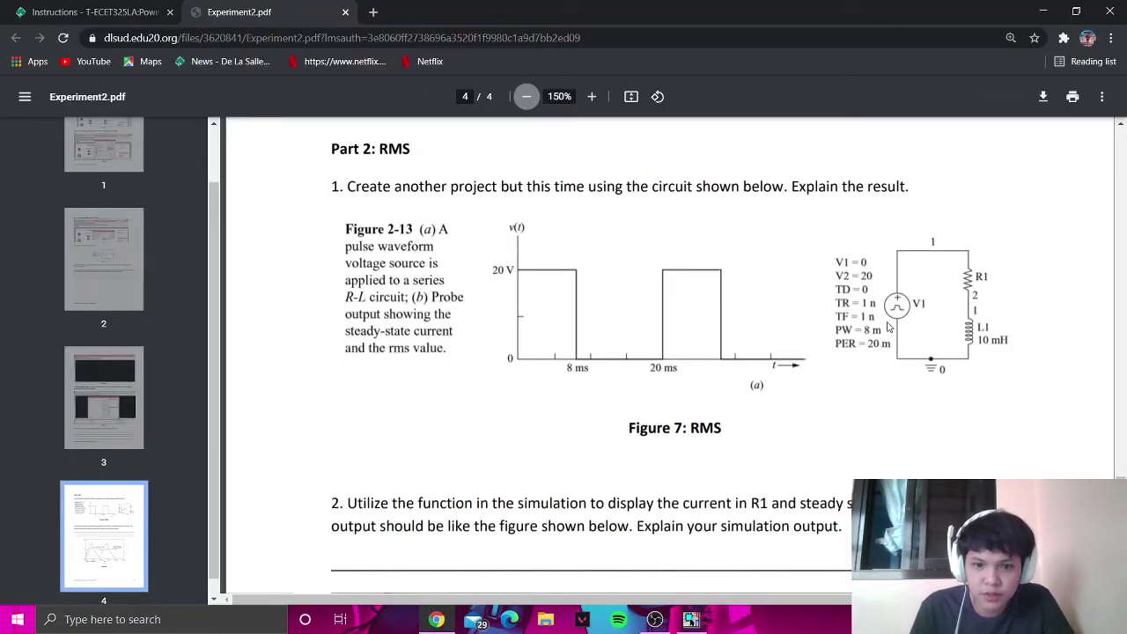
key("alt+Tab")
left_click(175, 23)
mouse_move(212, 85)
mouse_move(377, 207)
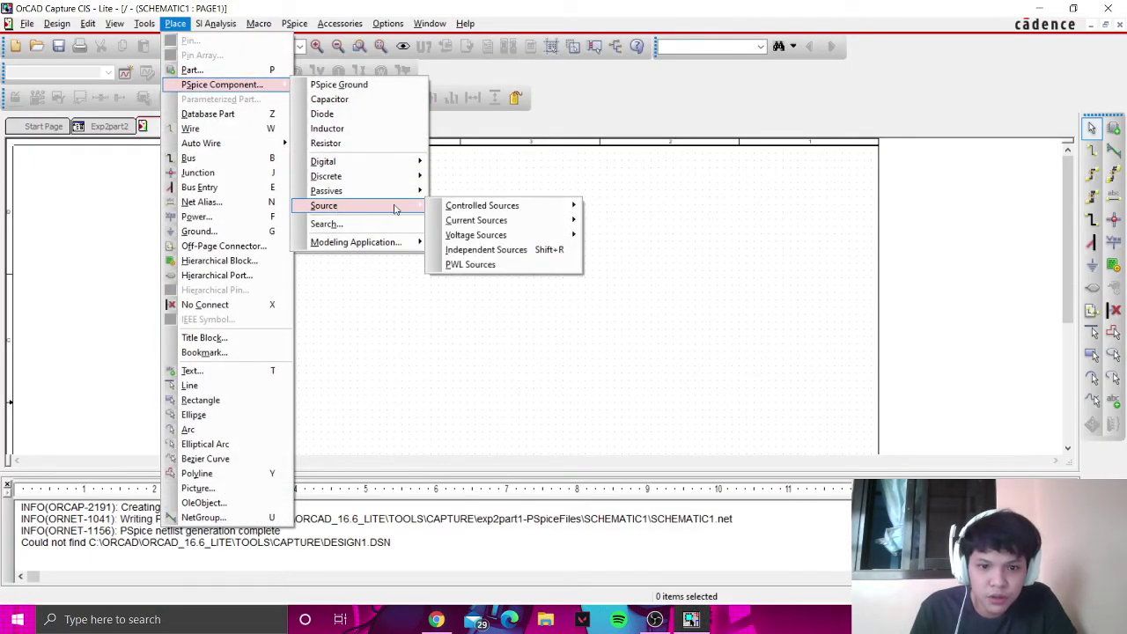
mouse_move(475, 237)
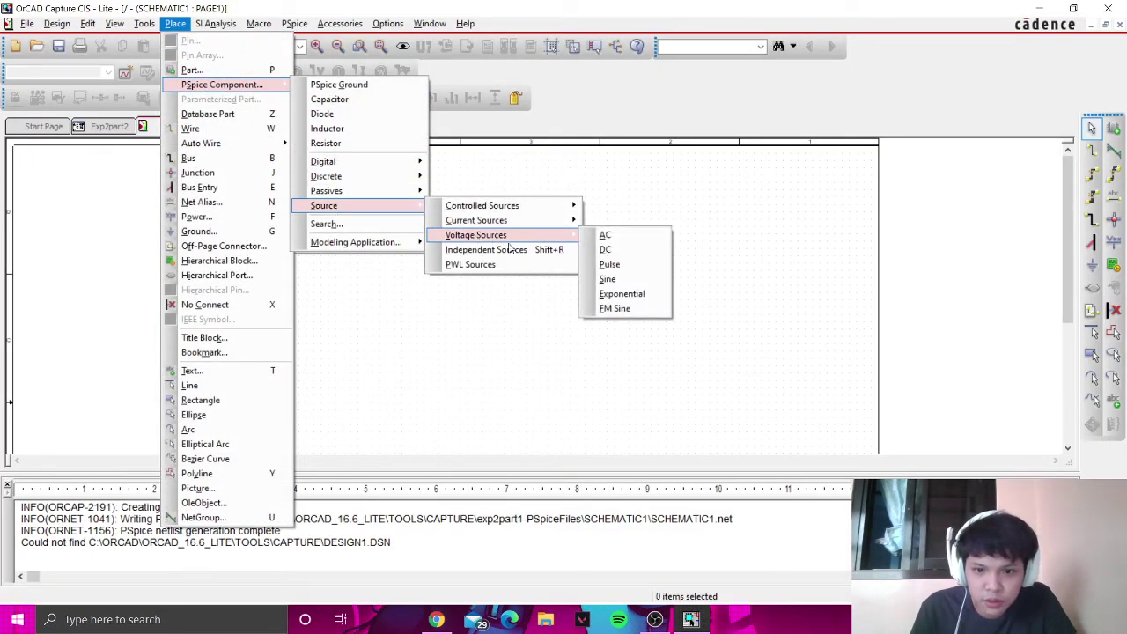
left_click(608, 264)
left_click(388, 274)
Step: Recheck the Figure 7 circuit, then place a resistor to the right of the pulse source and rotate it vertical
key("alt+Tab")
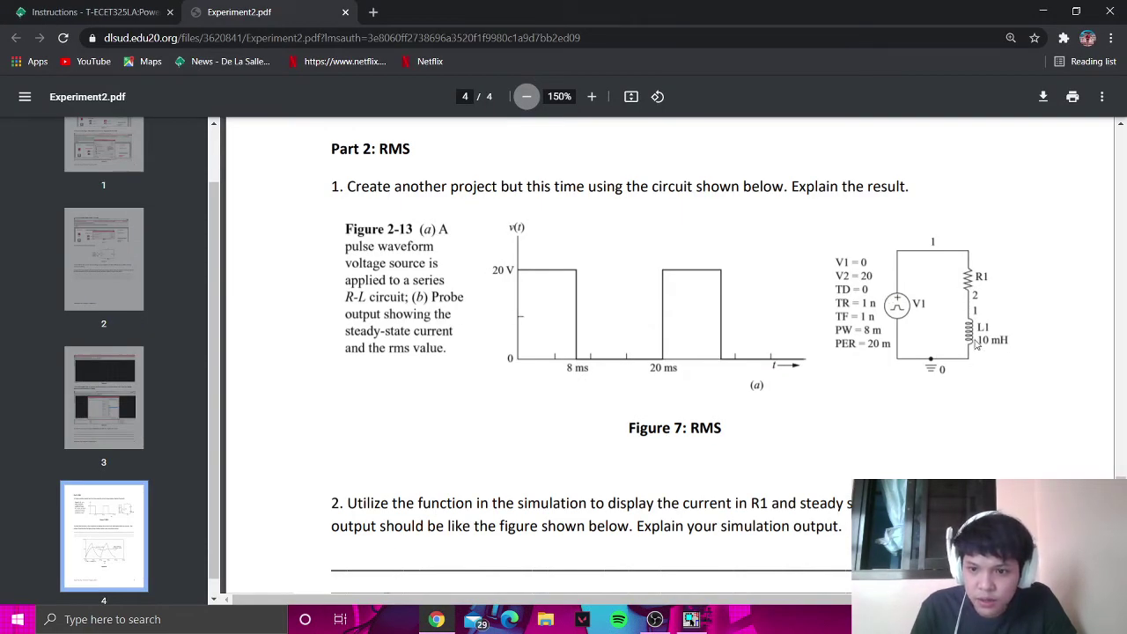
key("alt+Tab")
left_click(175, 24)
mouse_move(202, 90)
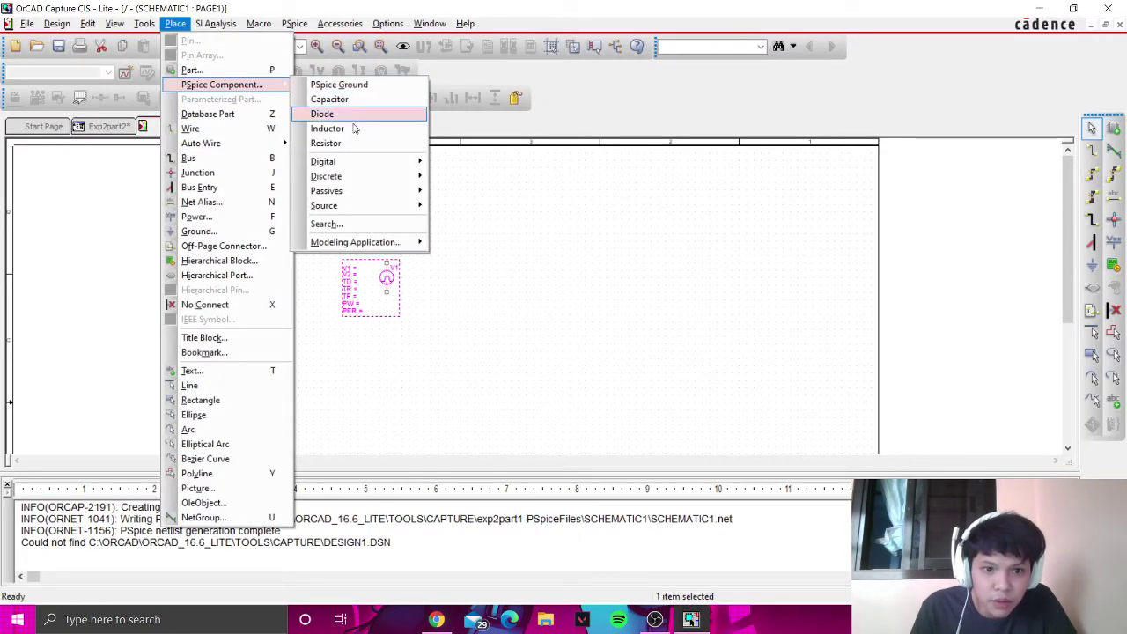
left_click(326, 142)
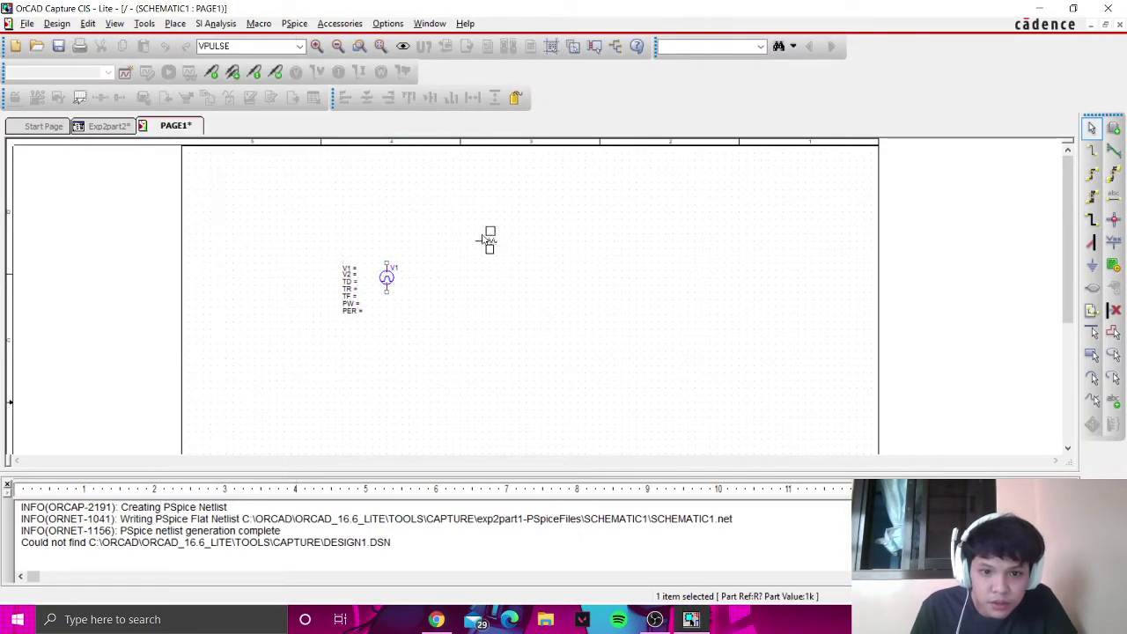
left_click(504, 254)
key("Escape")
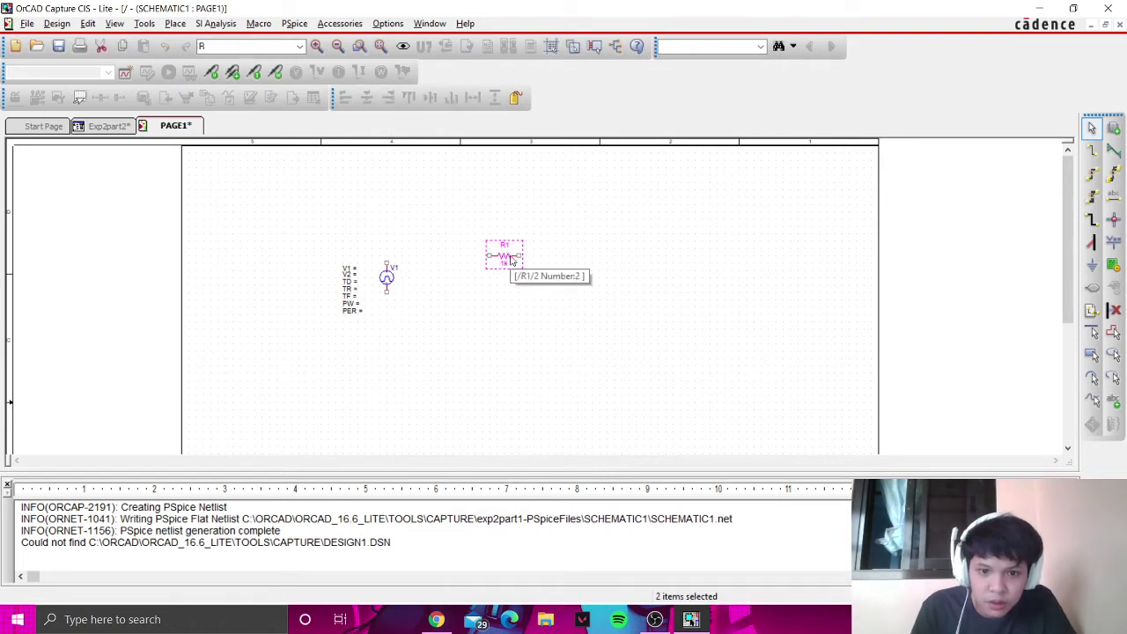
right_click(511, 257)
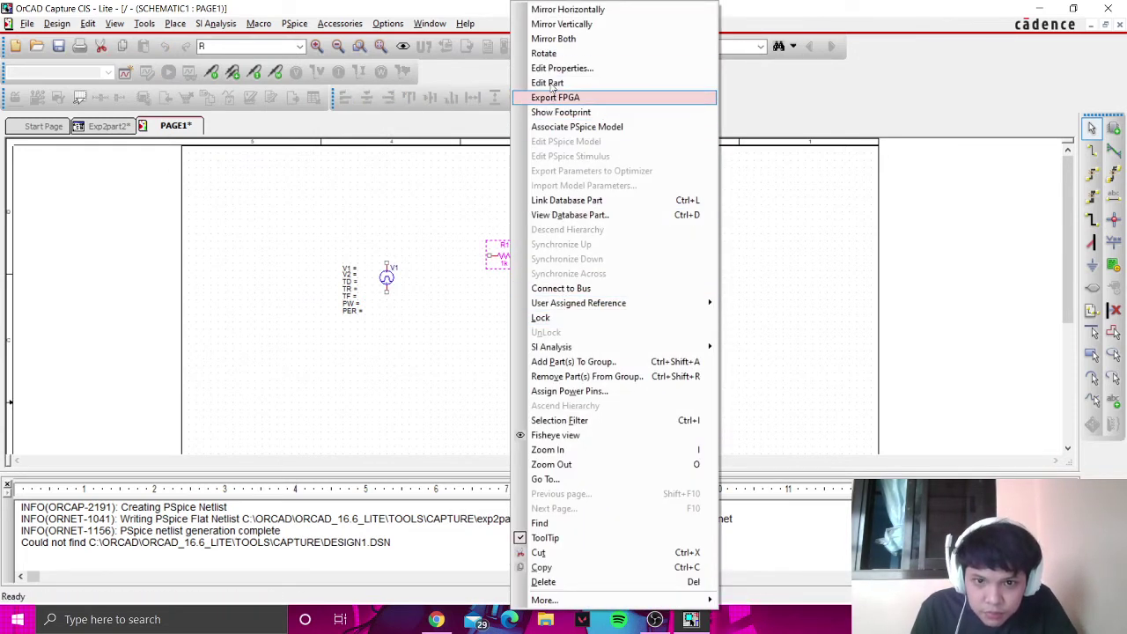
left_click(550, 54)
Step: Place an inductor below resistor R1 and rotate it vertical
left_click(174, 23)
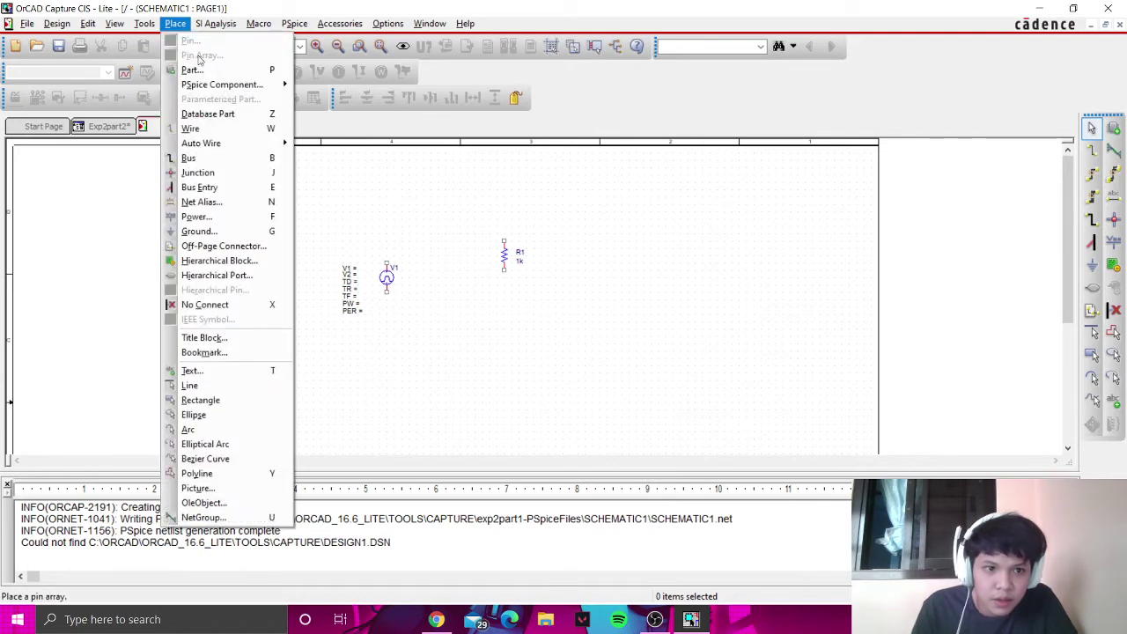
mouse_move(255, 85)
left_click(343, 130)
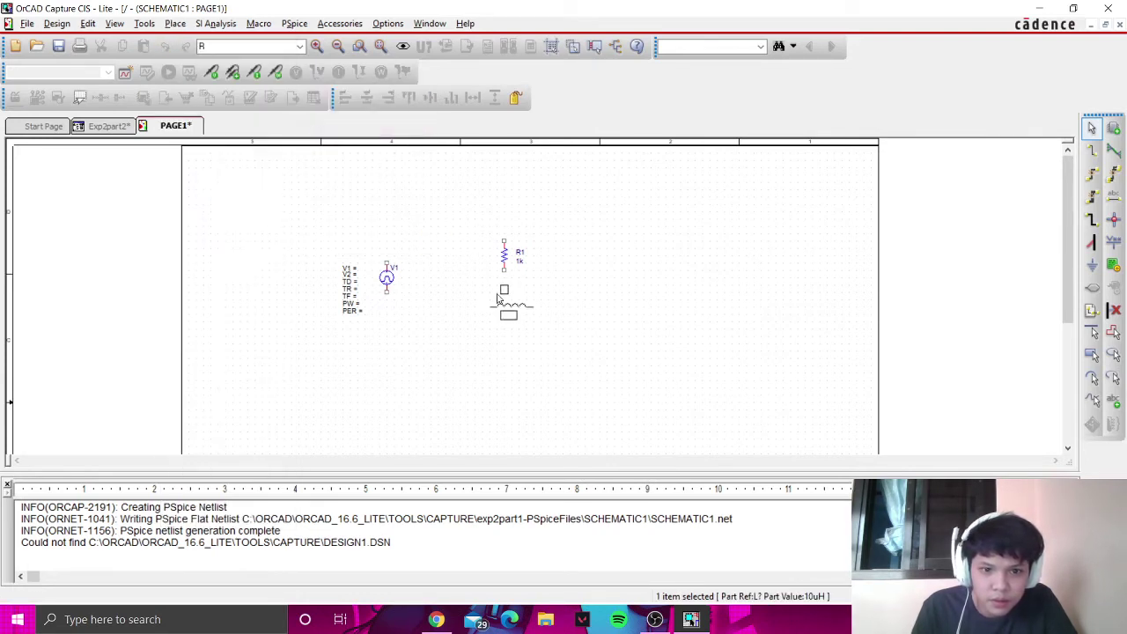
left_click(509, 317)
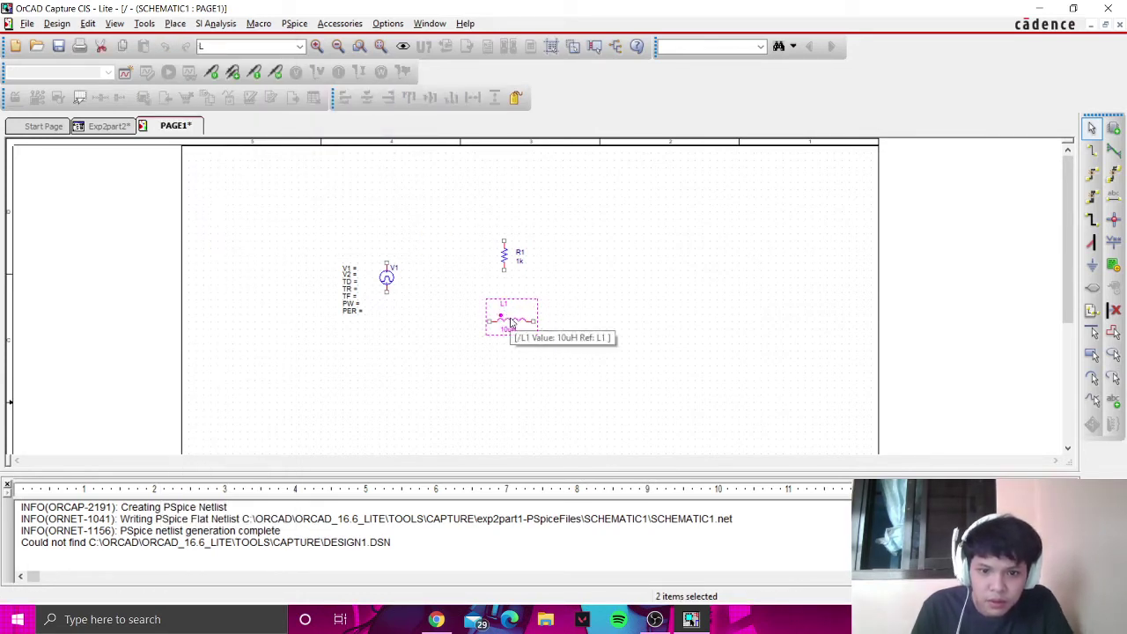
right_click(508, 321)
left_click(564, 53)
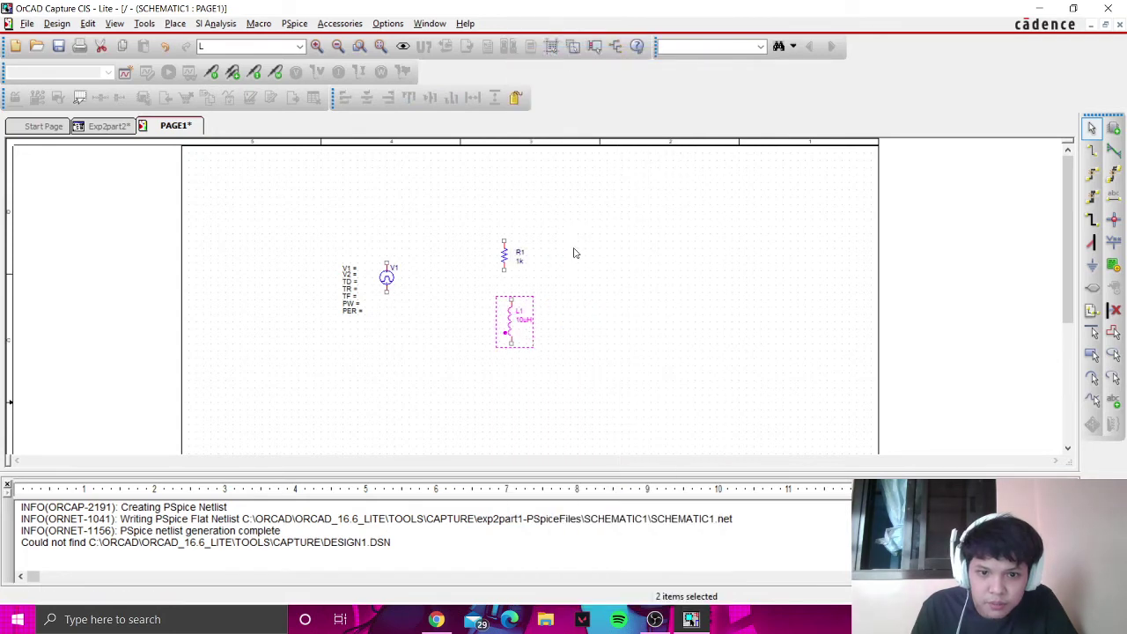
double_click(509, 319)
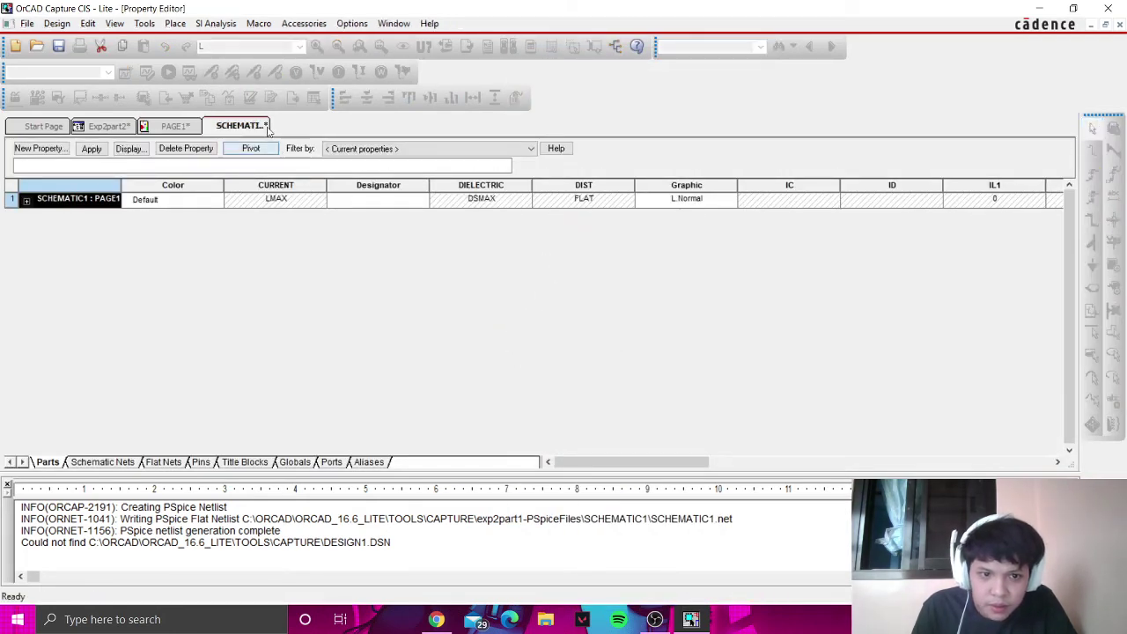
right_click(265, 129)
left_click(308, 211)
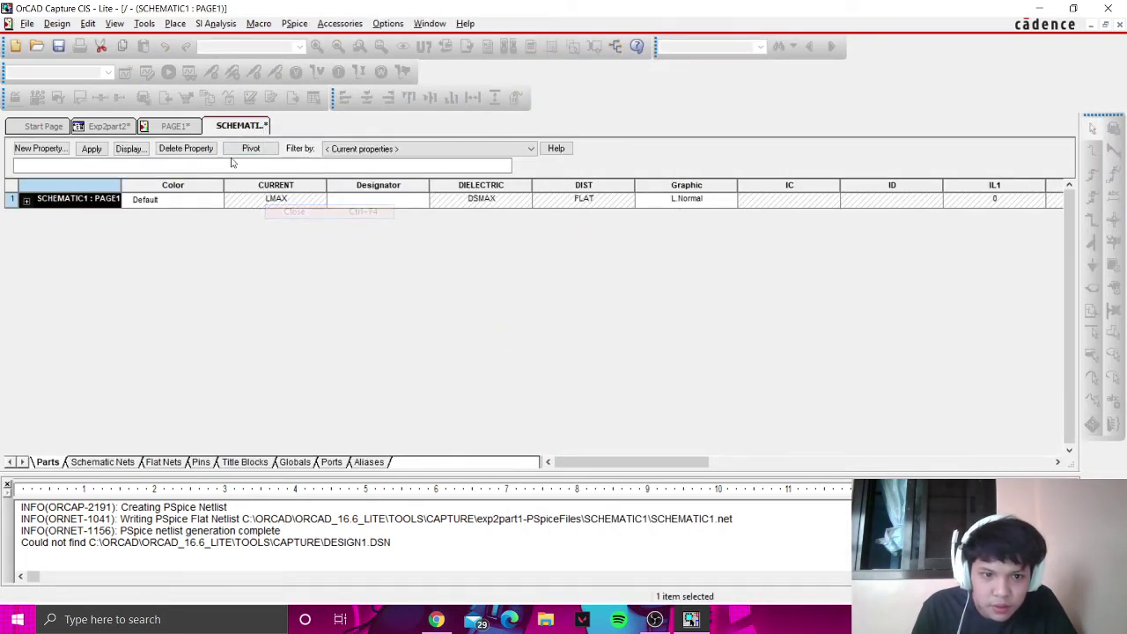
Step: Align inductor L1 directly under R1 and place a 0/CAPSYM ground symbol below, between the source and the inductor
left_click_drag(506, 327, 498, 328)
left_click(590, 340)
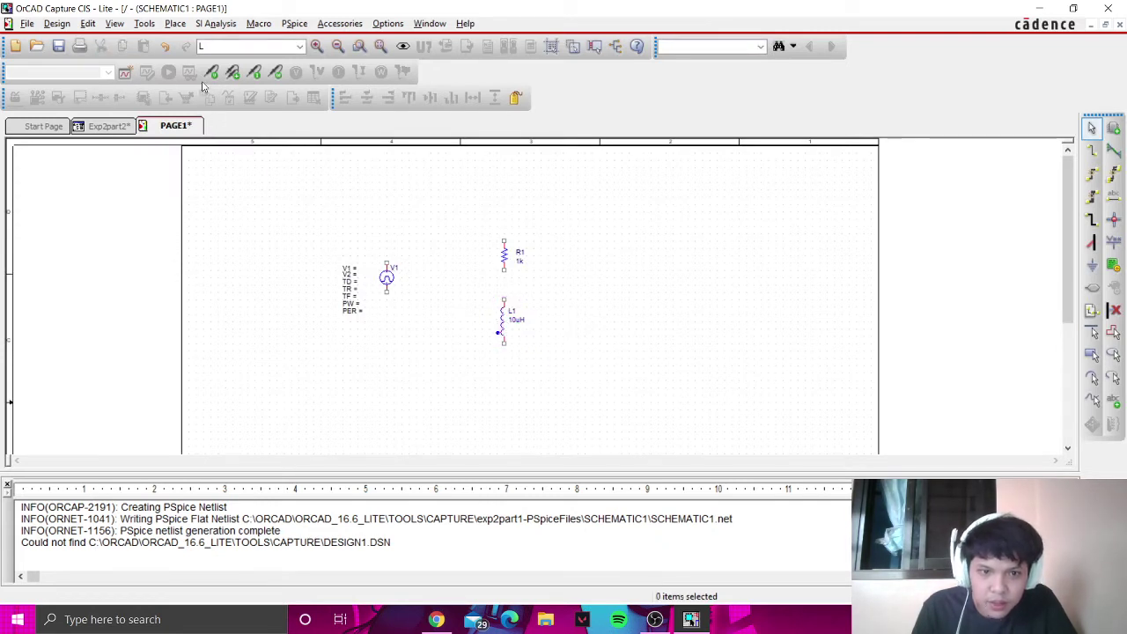
left_click(174, 23)
left_click(200, 231)
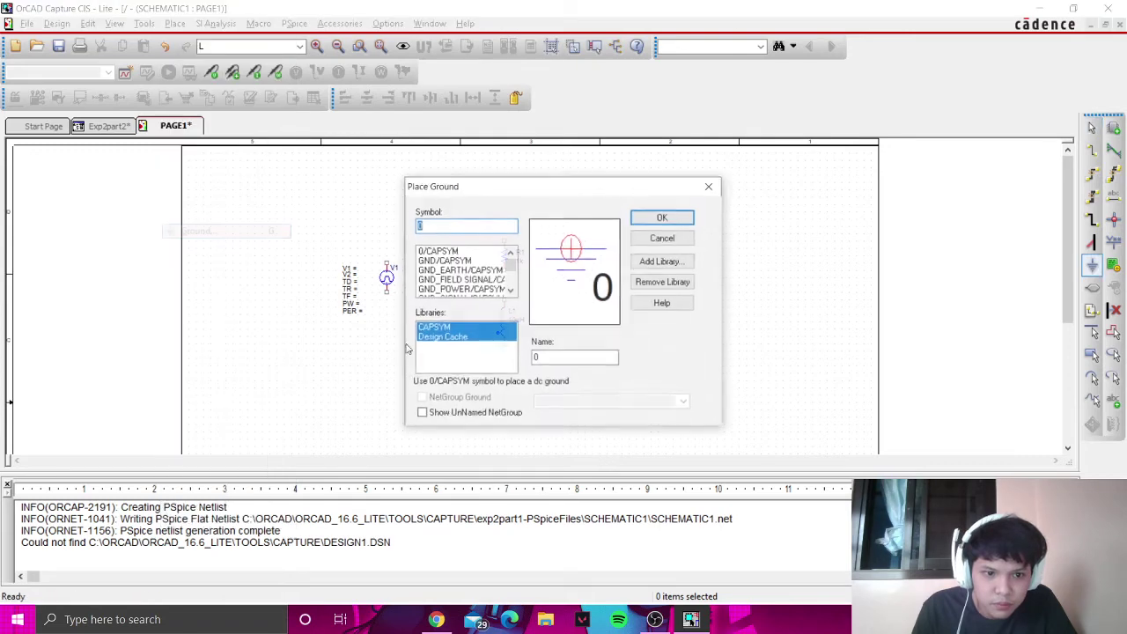
left_click(658, 220)
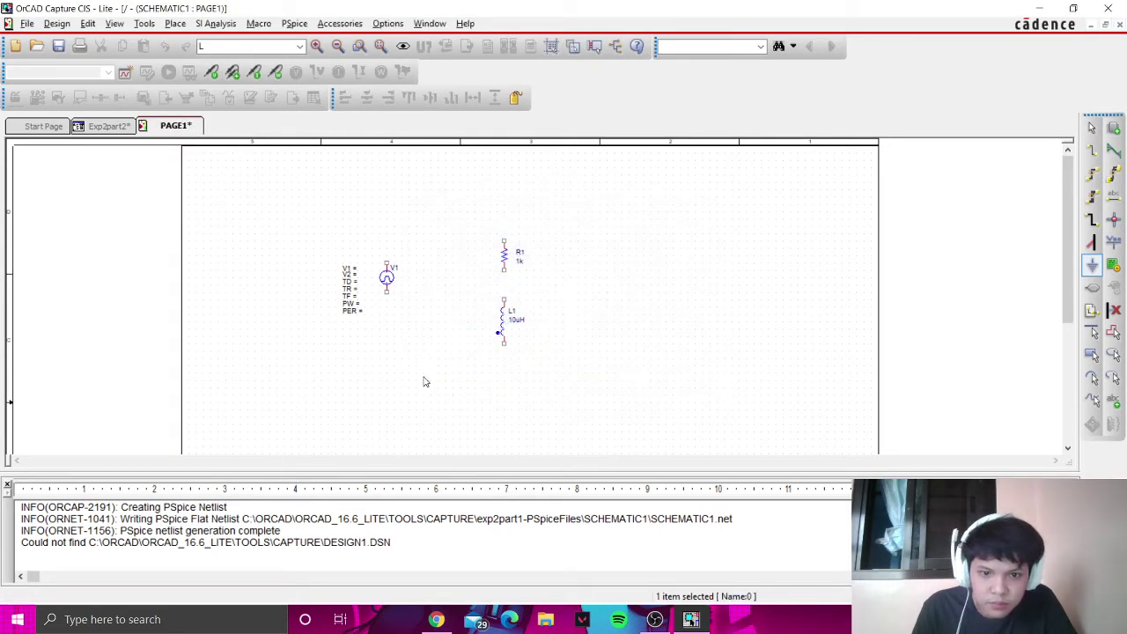
left_click(422, 381)
key("Escape")
Step: Wire the pulse source's positive terminal over to the upper end of R1, and R1's lower end to L1
left_click(1092, 152)
left_click(386, 263)
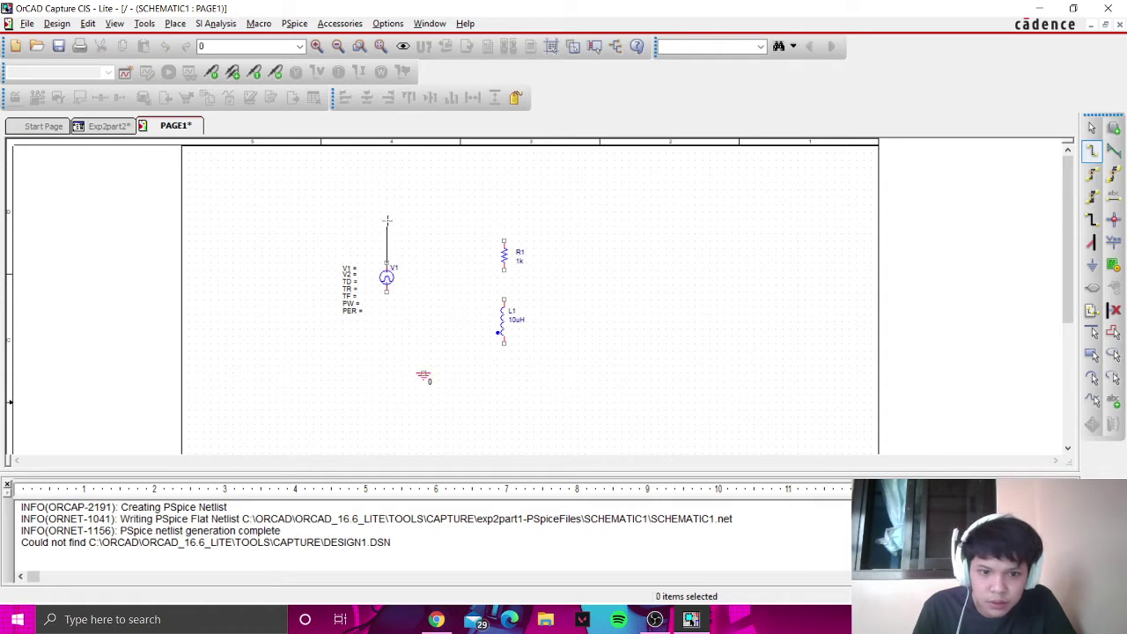
left_click(388, 211)
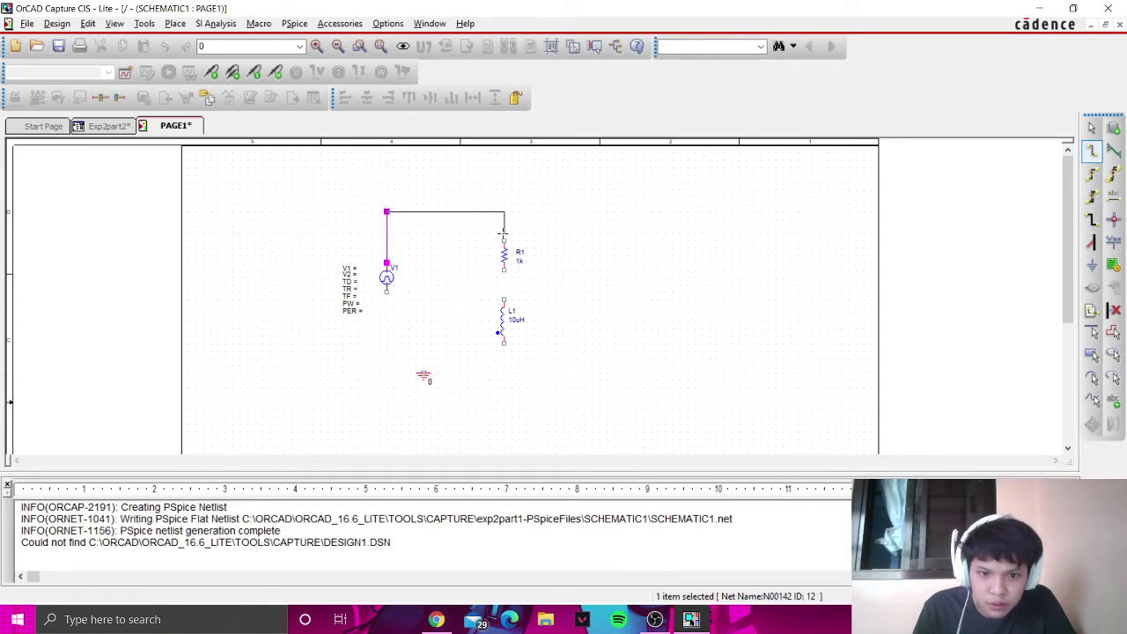
left_click(503, 240)
left_click(504, 268)
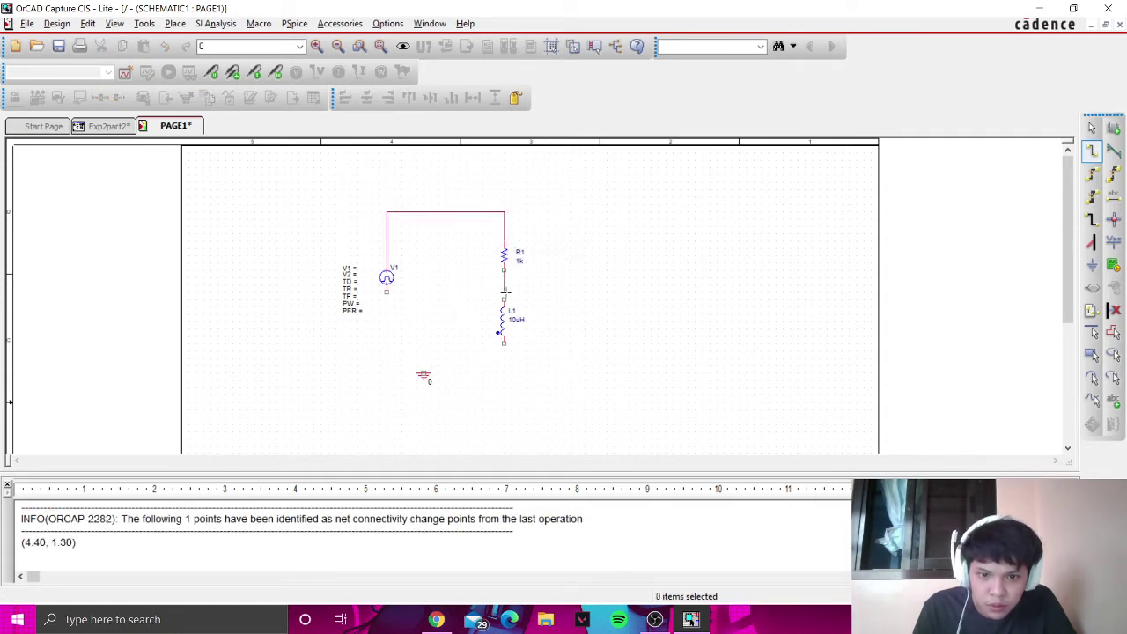
left_click(504, 299)
Step: Wire the lower end of L1 and the pulse source's negative terminal to the ground symbol, closing the loop
left_click(503, 343)
left_click(504, 373)
left_click(423, 374)
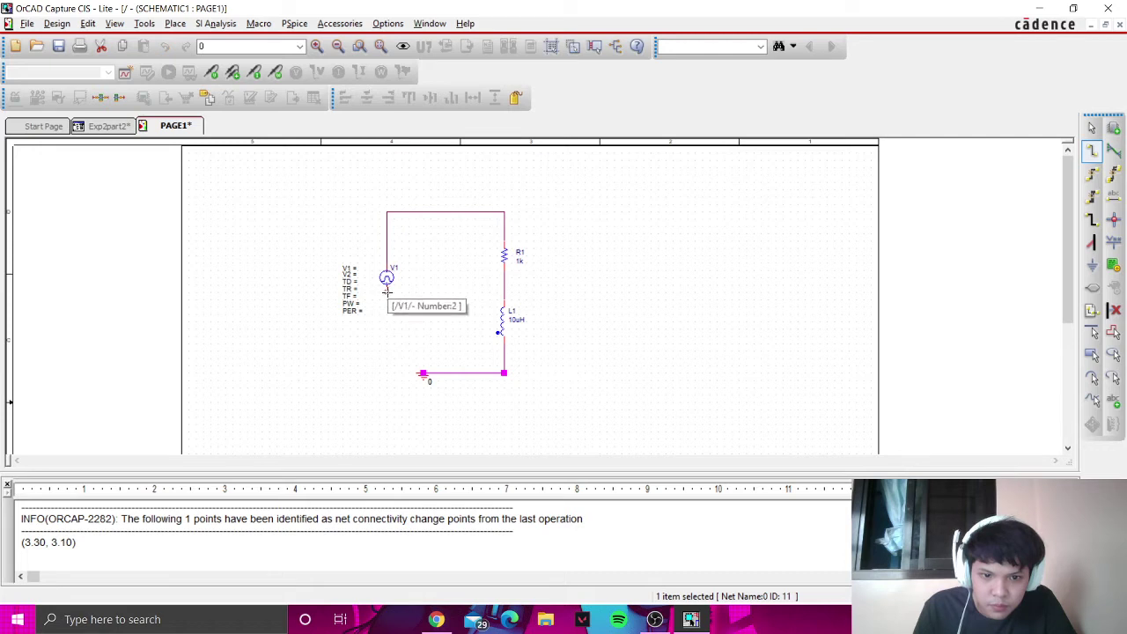
left_click(387, 291)
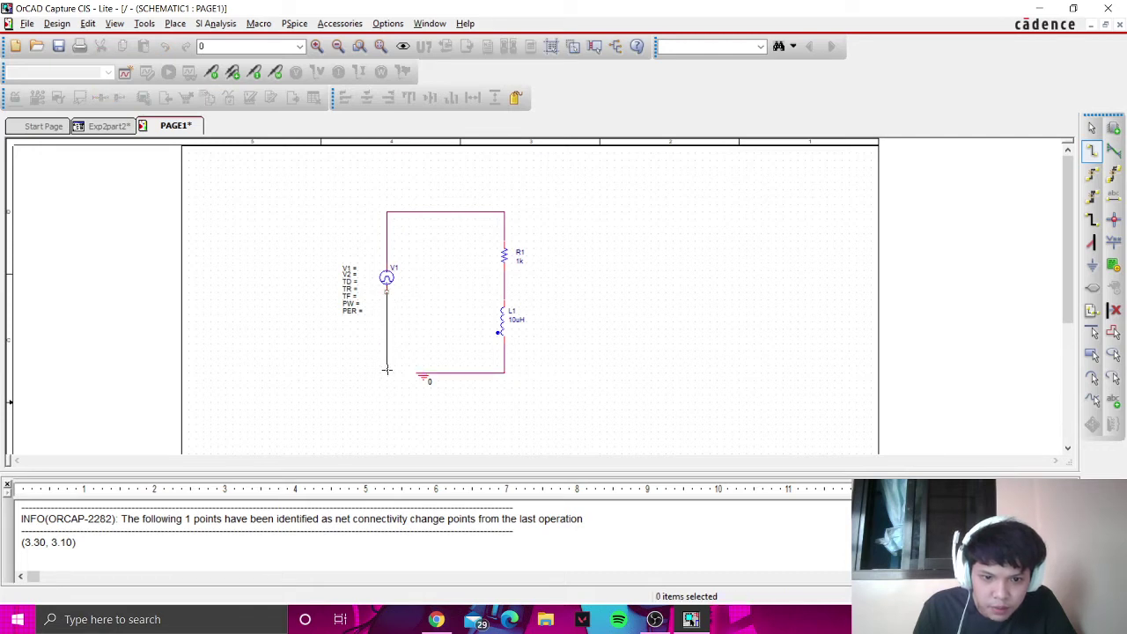
left_click(387, 373)
left_click(422, 374)
Step: Set the pulse source's V1 to 0 and V2 to 20, following the values in Figure 7 of Experiment2.pdf
key("alt+Tab")
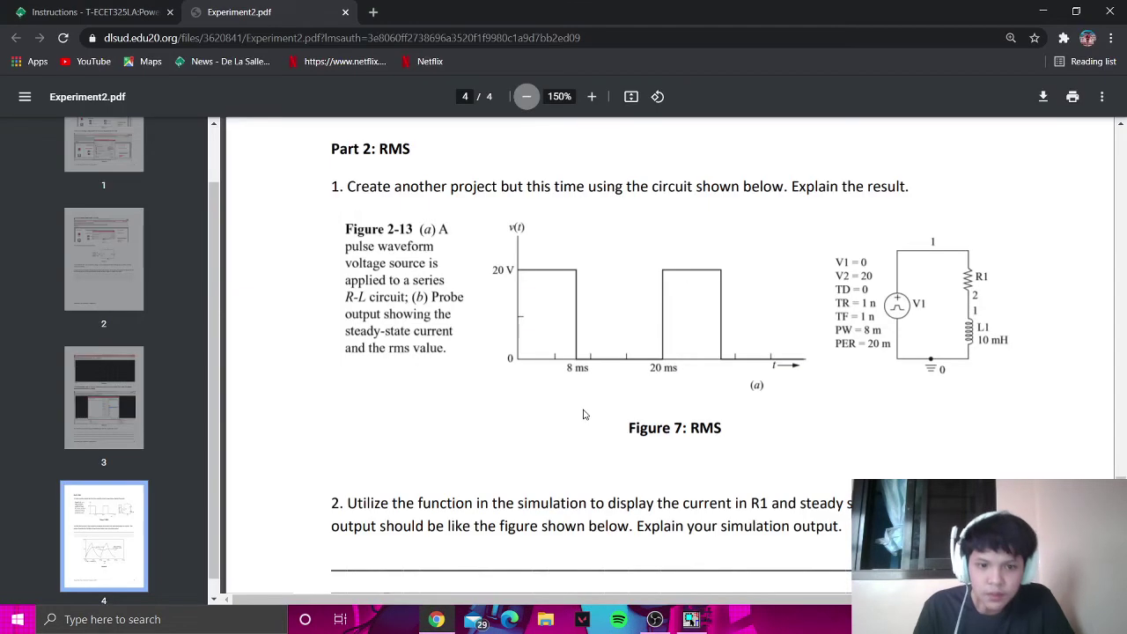
key("alt+Tab")
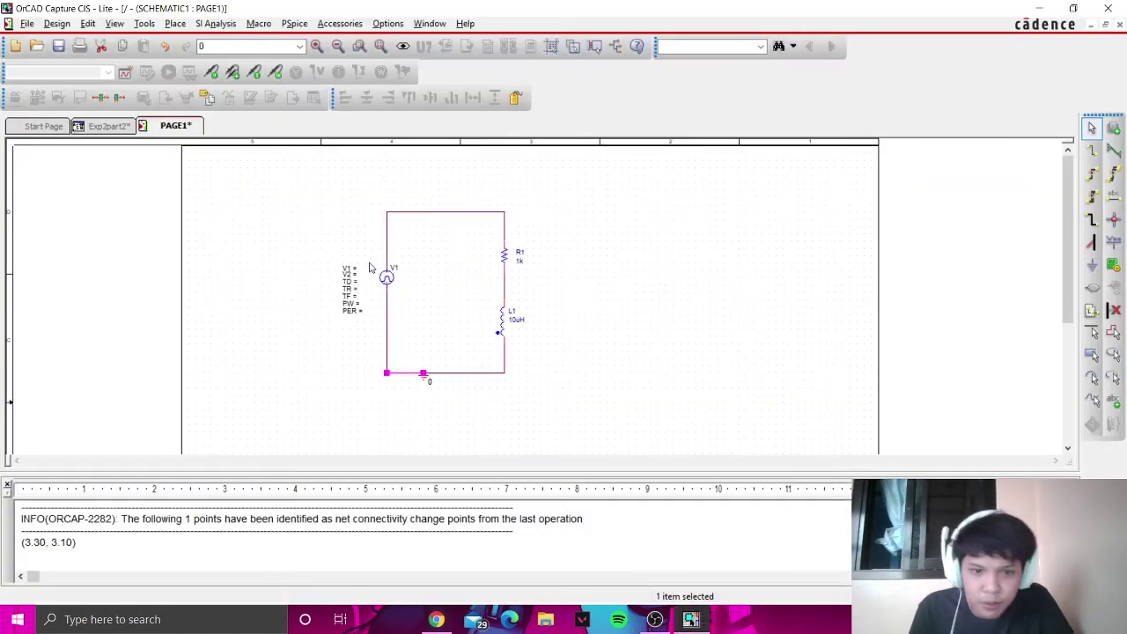
double_click(350, 270)
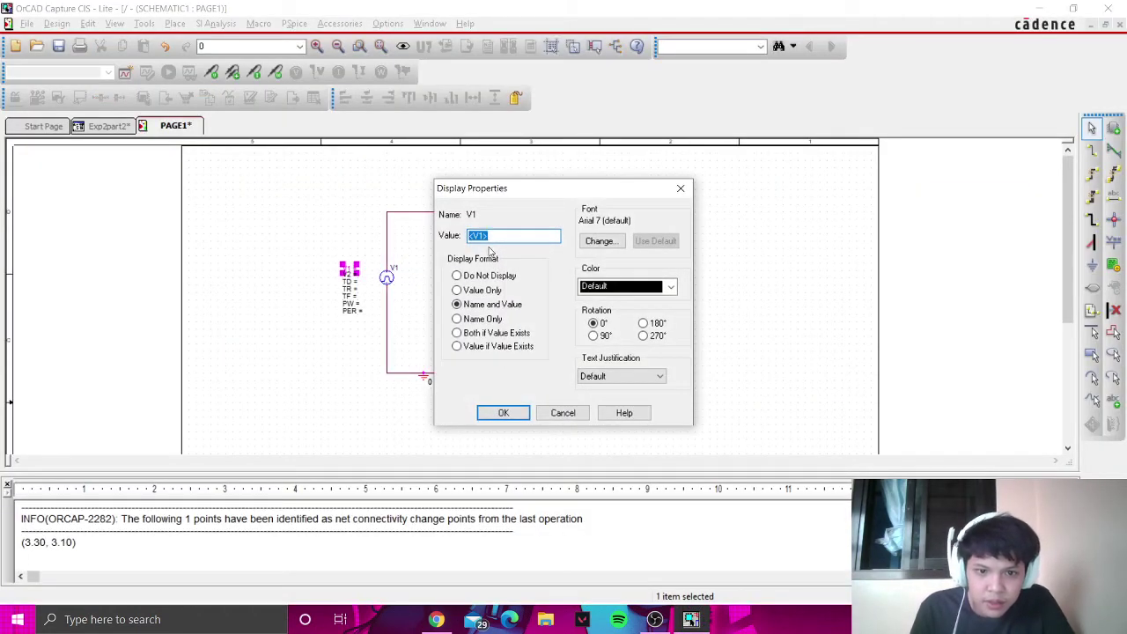
key("Return")
key("alt+Tab")
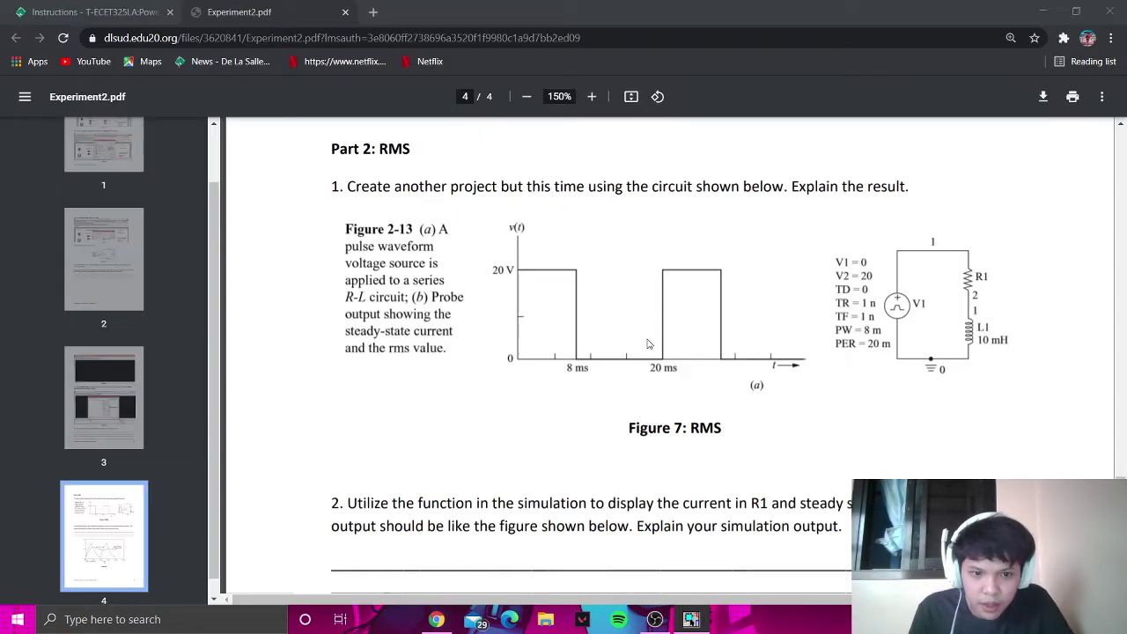
key("alt+Tab")
double_click(351, 276)
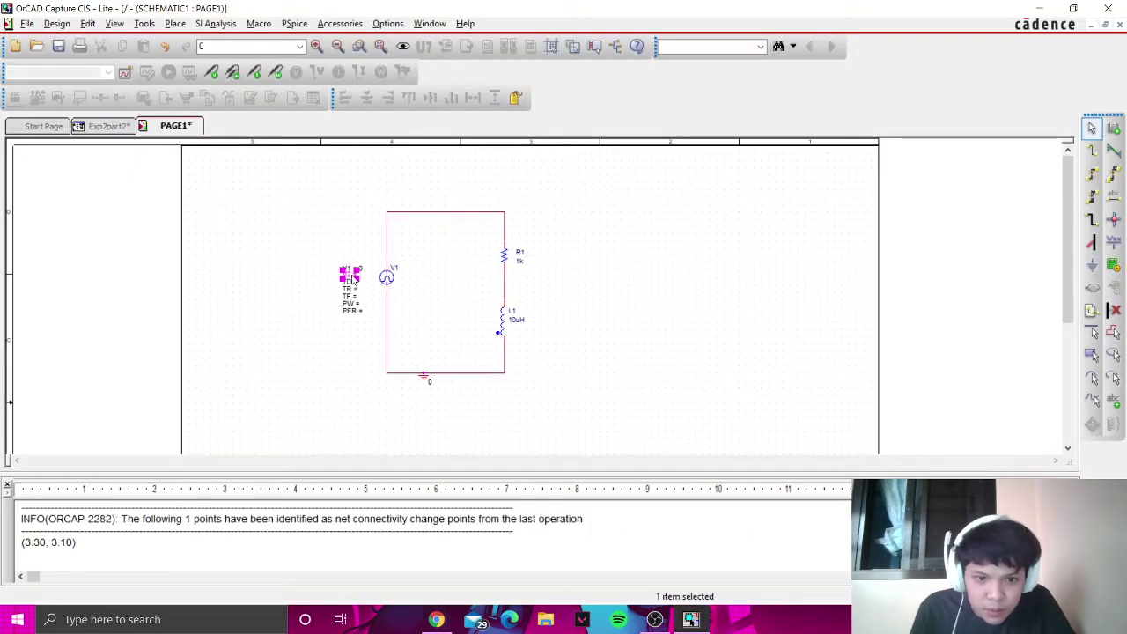
type("20")
key("Return")
left_click(593, 320)
Step: Check Figure 7 for the delay value and set the pulse source's TD to 0
key("alt+Tab")
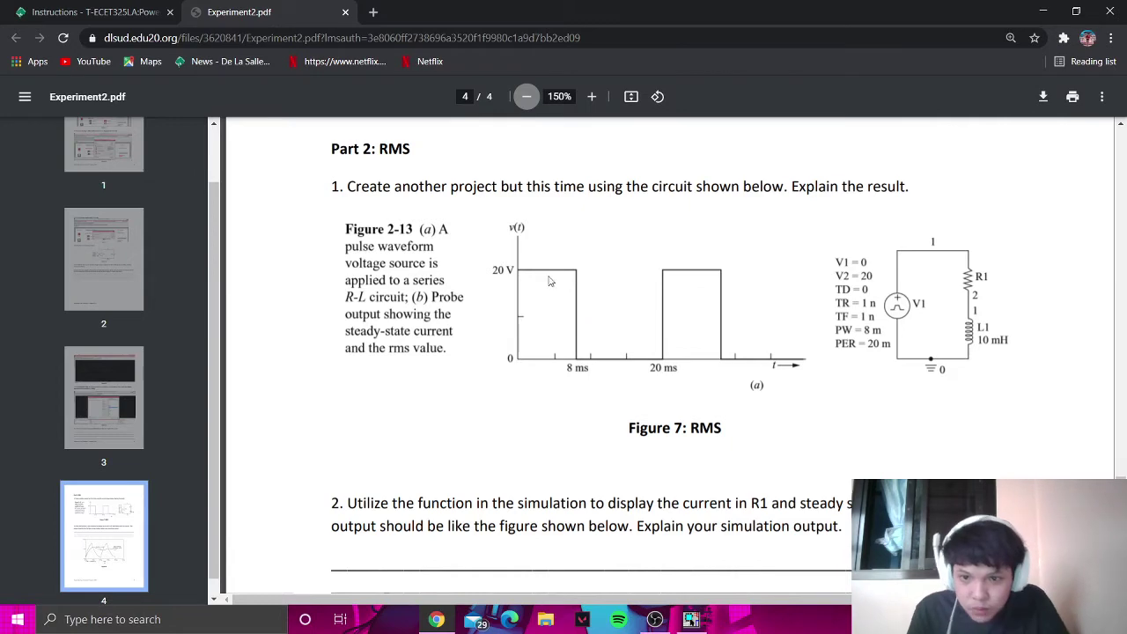
key("alt+Tab")
double_click(351, 282)
type("0")
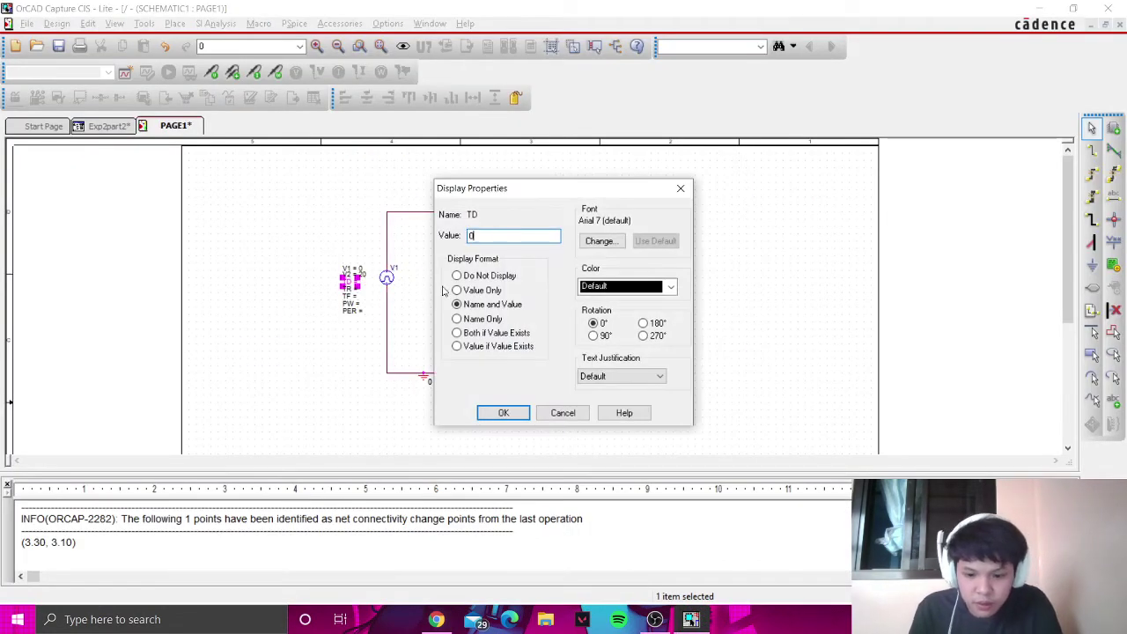
key("Return")
Step: Set the pulse source's rise time TR and fall time TF to 1n each, as given in Figure 7
key("alt+Tab")
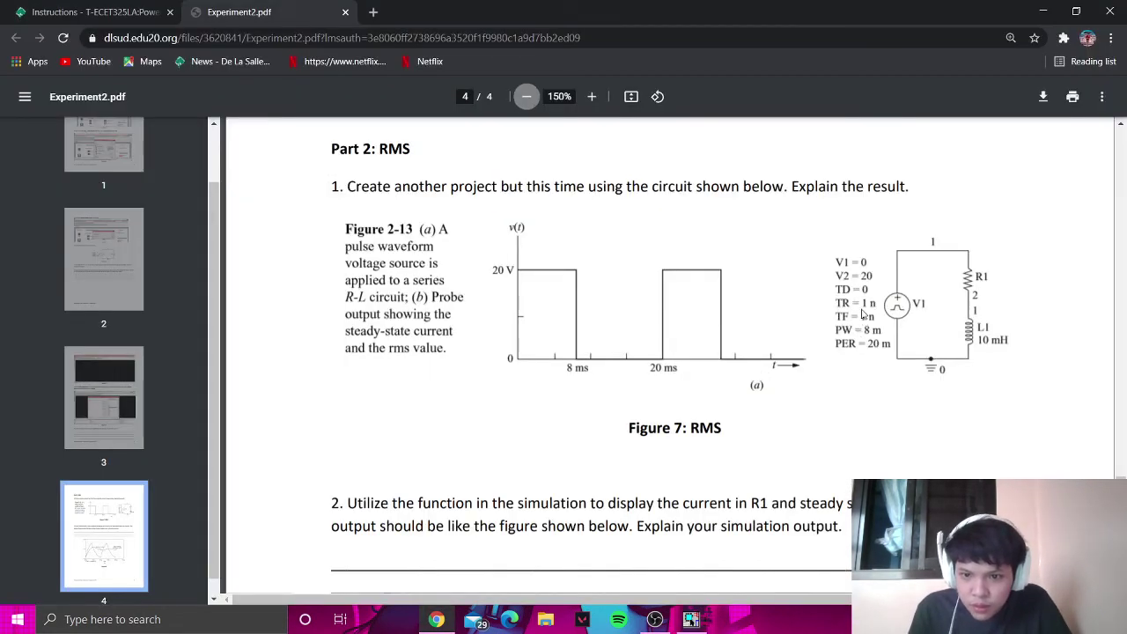
key("alt+Tab")
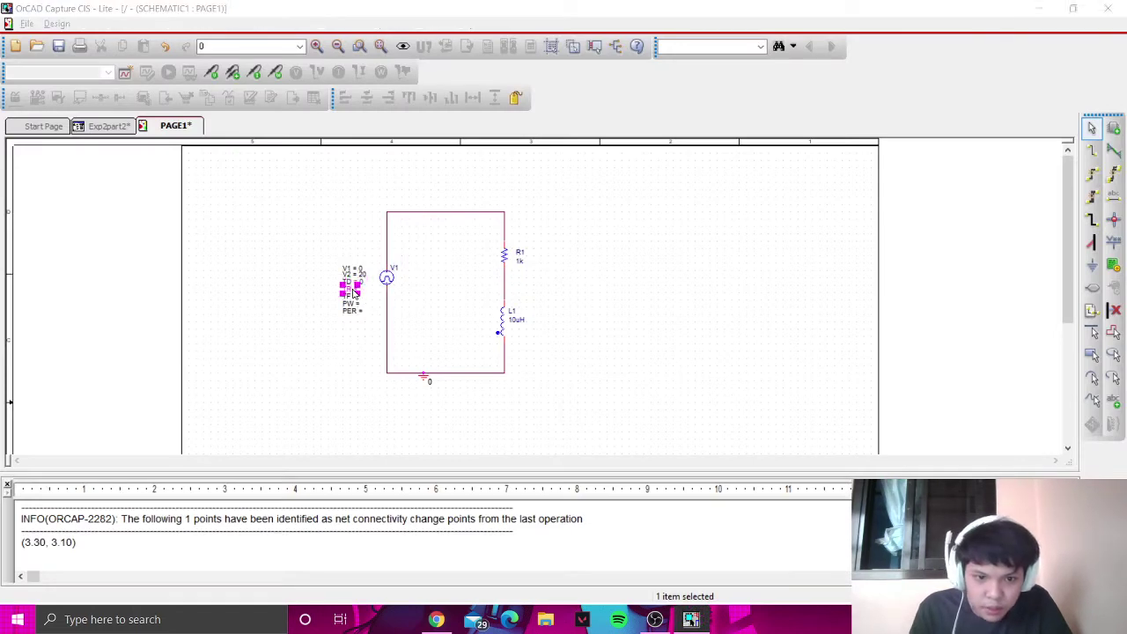
double_click(353, 291)
type("1n")
left_click(508, 414)
double_click(353, 297)
type("1")
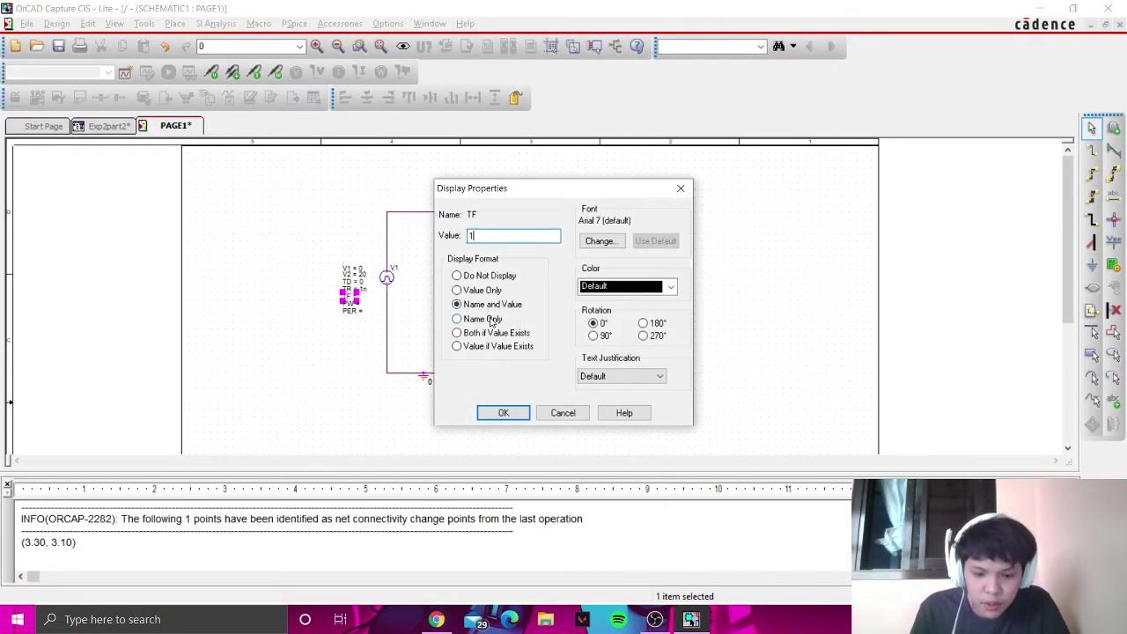
key("Return")
Step: Check Figure 7 for the pulse width and set the pulse source's PW to 8m
key("alt+Tab")
key("alt+Tab")
double_click(350, 309)
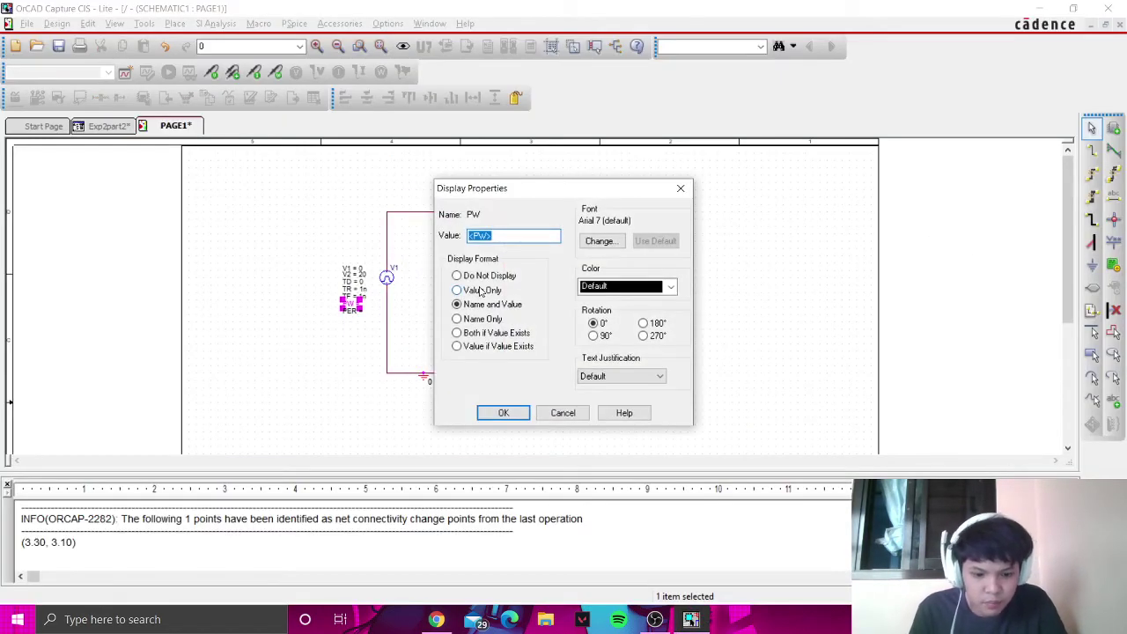
key("Return")
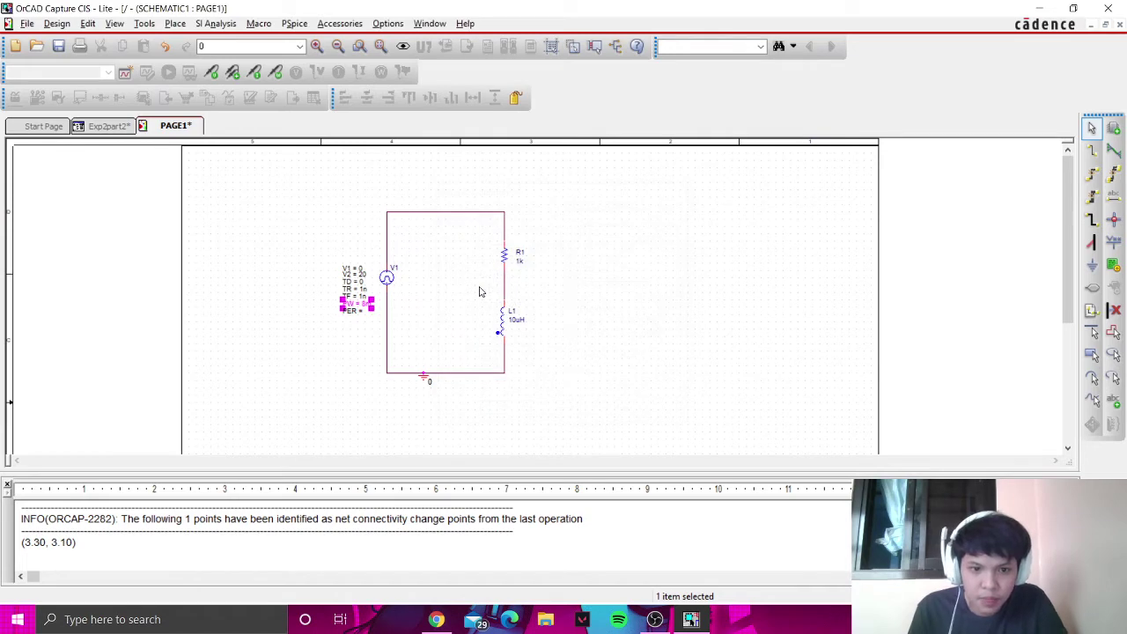
Step: Check Figure 7 for the period and set the pulse source's PER to 20m
key("alt+Tab")
key("alt+Tab")
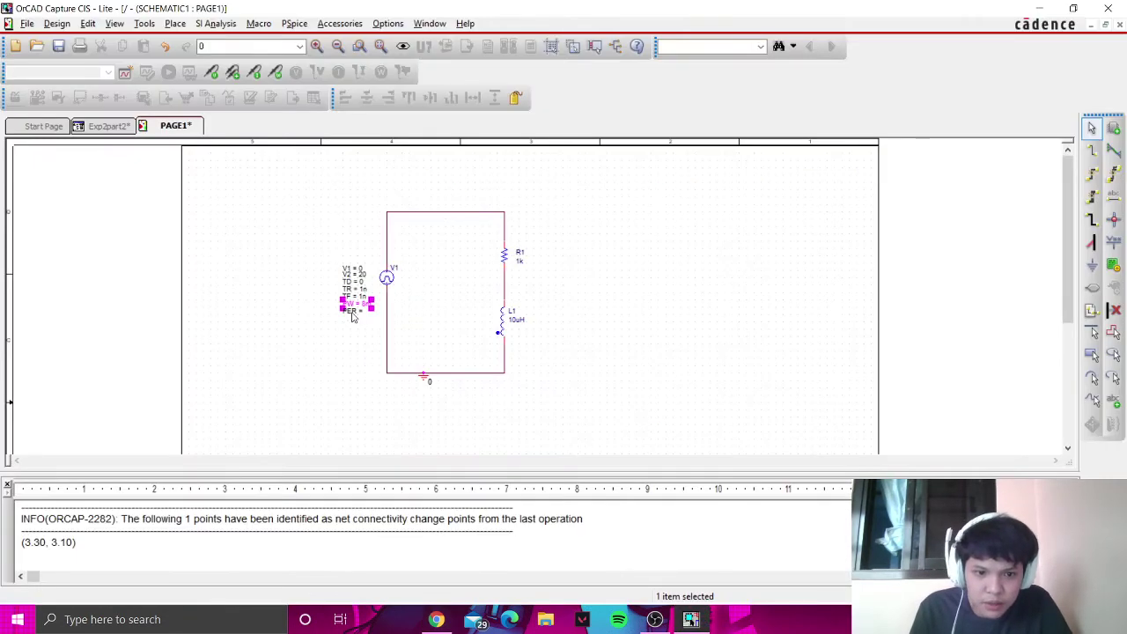
double_click(352, 314)
type("20m")
left_click(511, 412)
Step: Check the resistor in Figure 7 and set its part reference to 2
key("alt+Tab")
key("alt+Tab")
double_click(519, 254)
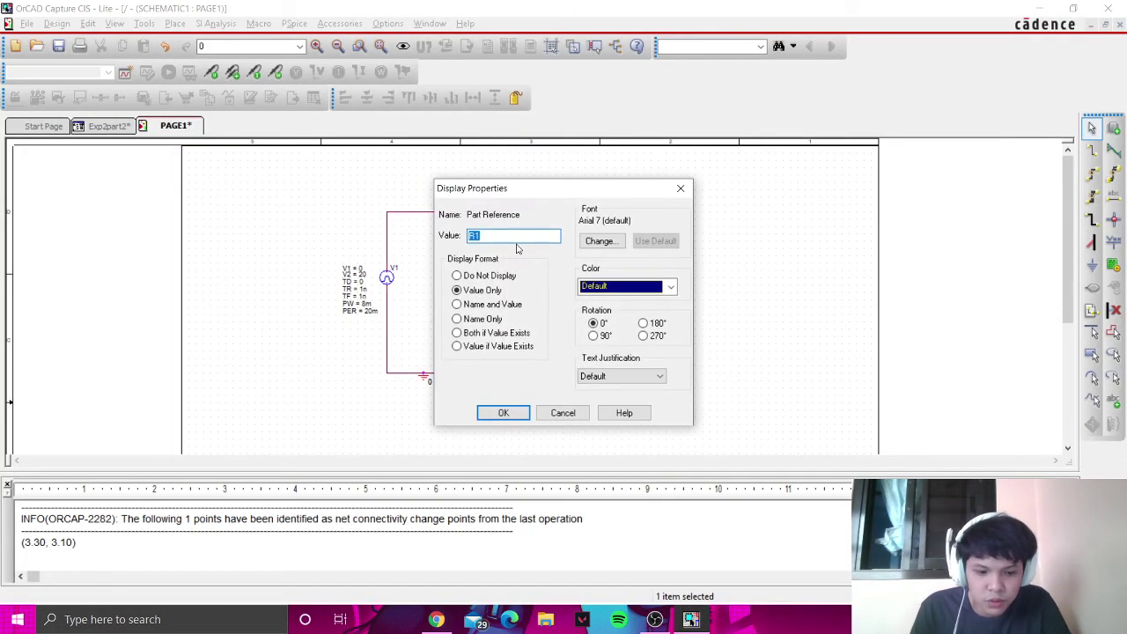
type("2")
left_click(522, 413)
Step: Check Figure 7 for the inductance and set inductor L1's value to 10mH
key("alt+Tab")
key("alt+Tab")
double_click(516, 322)
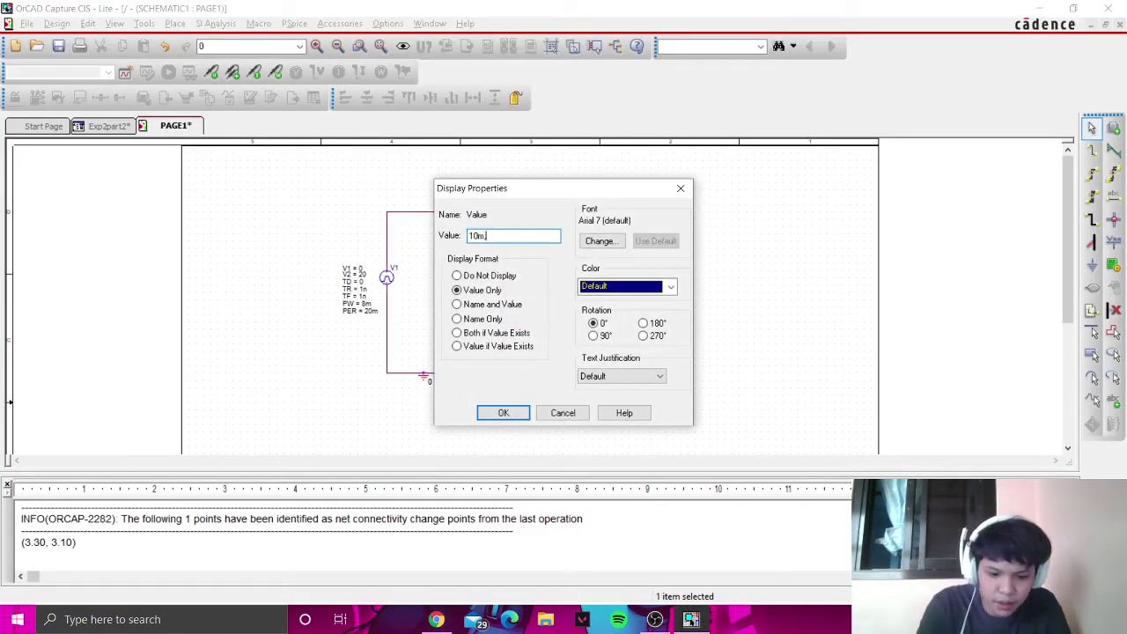
type("10mH")
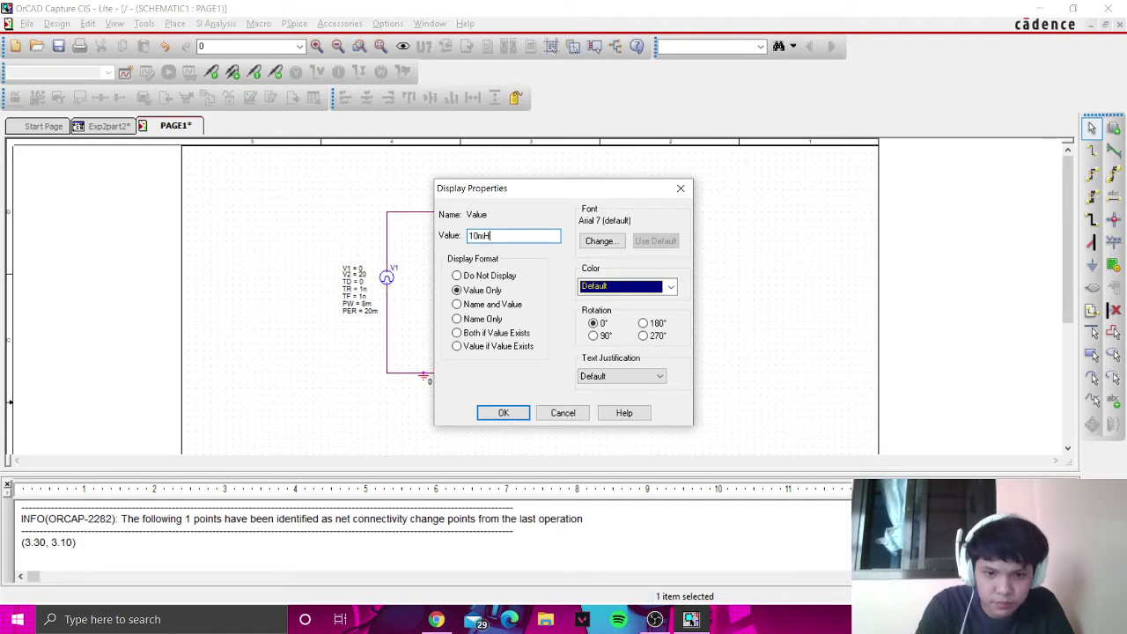
key("Return")
left_click(644, 322)
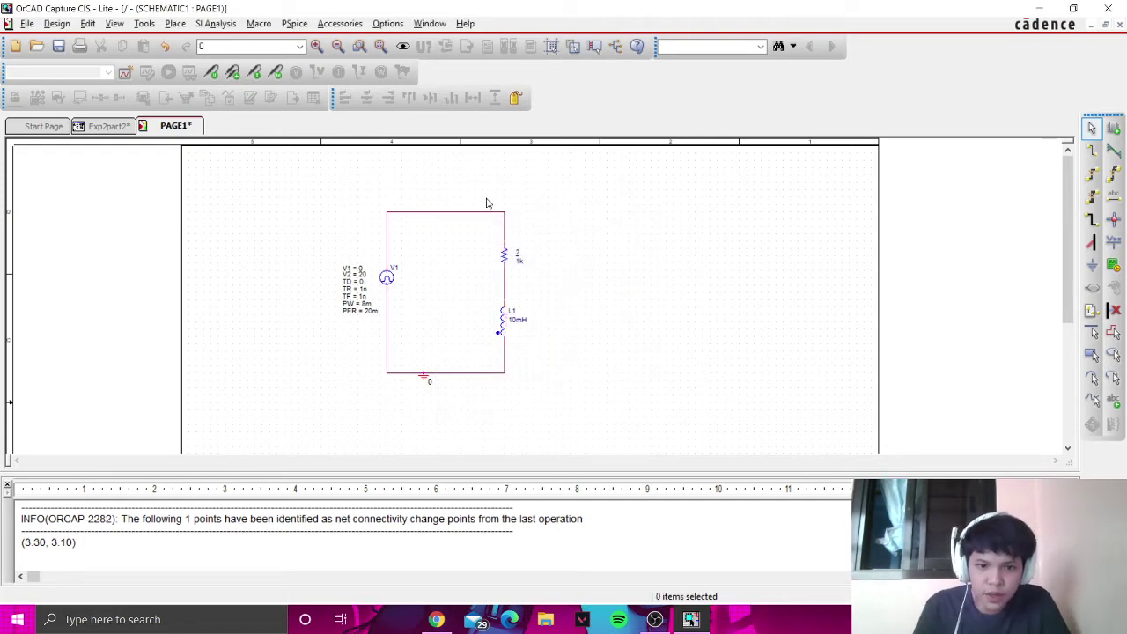
Step: Inspect the finished schematic's labels and values, compare them with Figure 7, and read item 2 of Experiment2.pdf
left_click(317, 46)
scroll(568, 370, "down", 1)
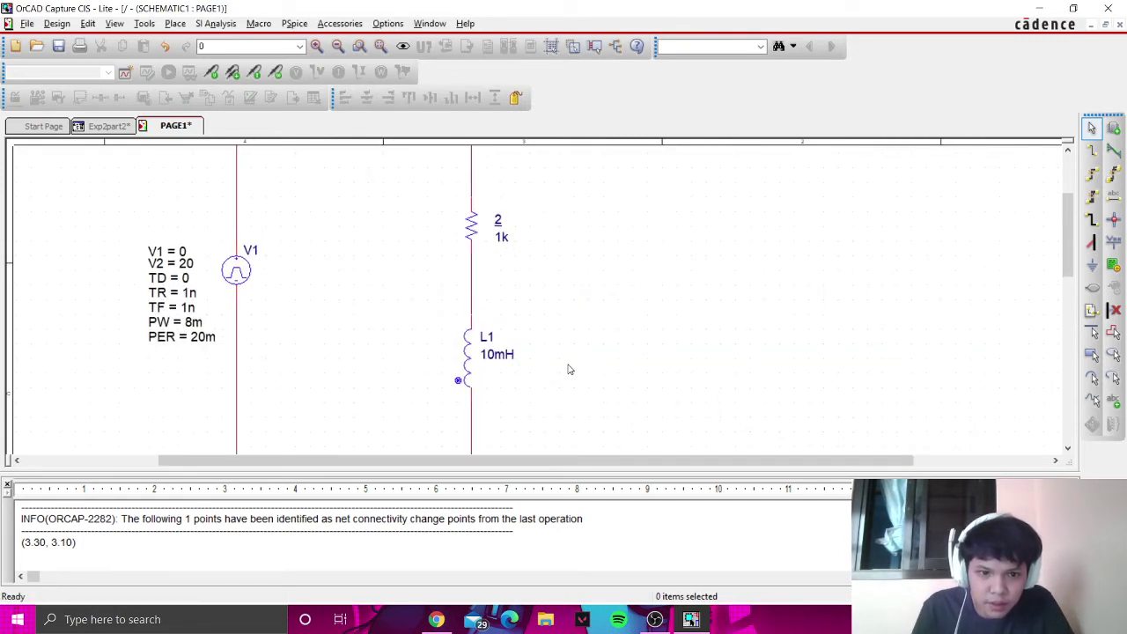
scroll(532, 300, "up", 2)
left_click(336, 48)
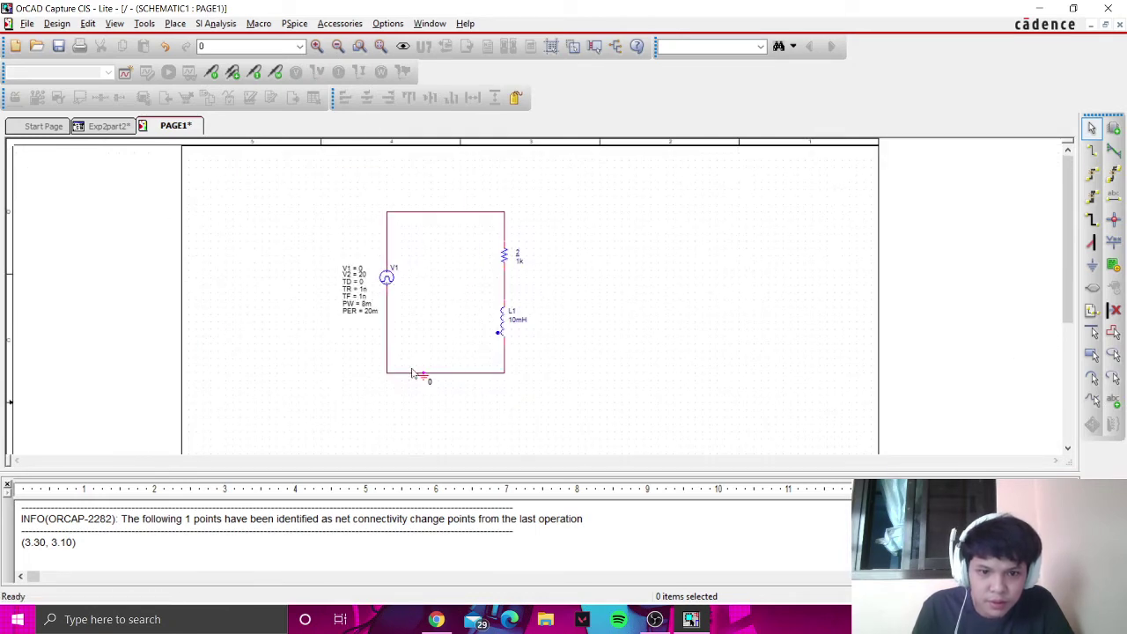
key("alt+Tab")
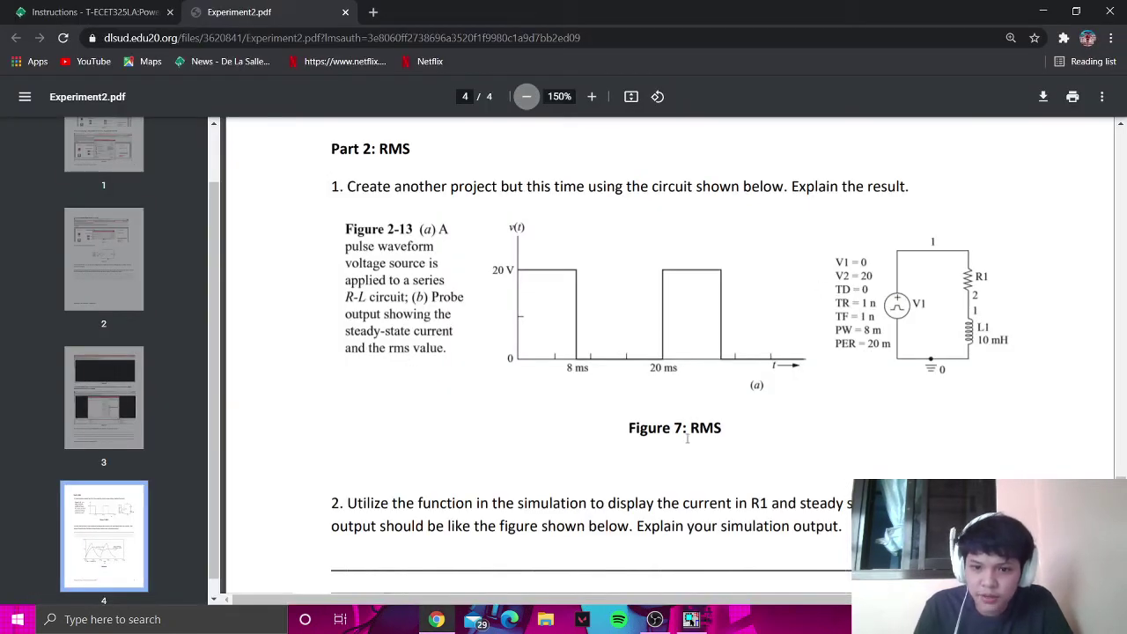
scroll(544, 455, "down", 2)
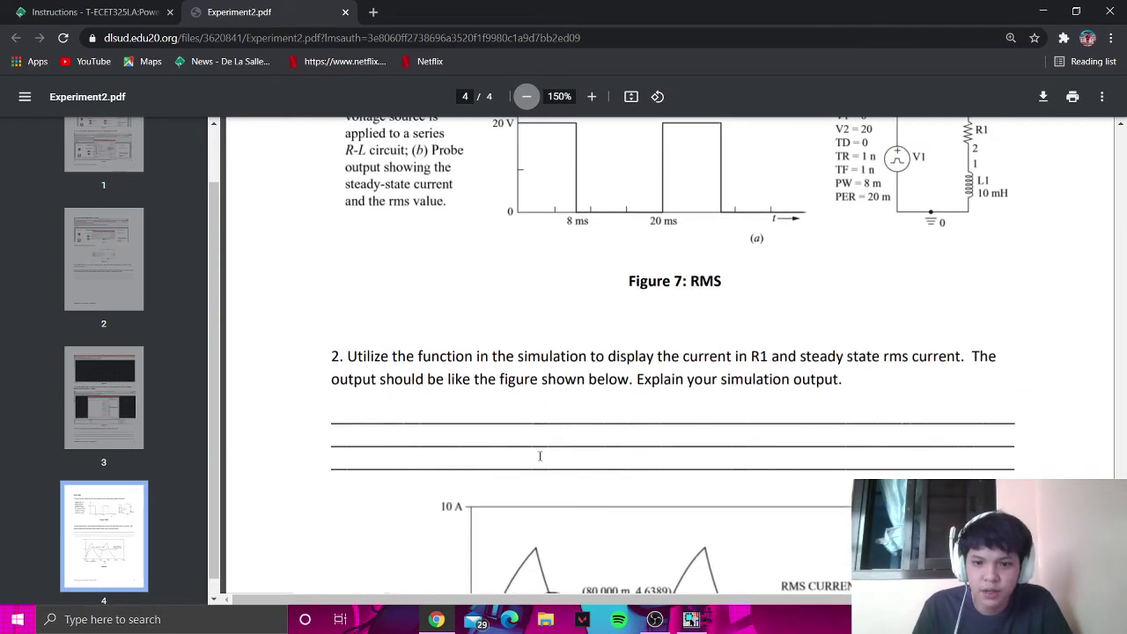
key("alt+Tab")
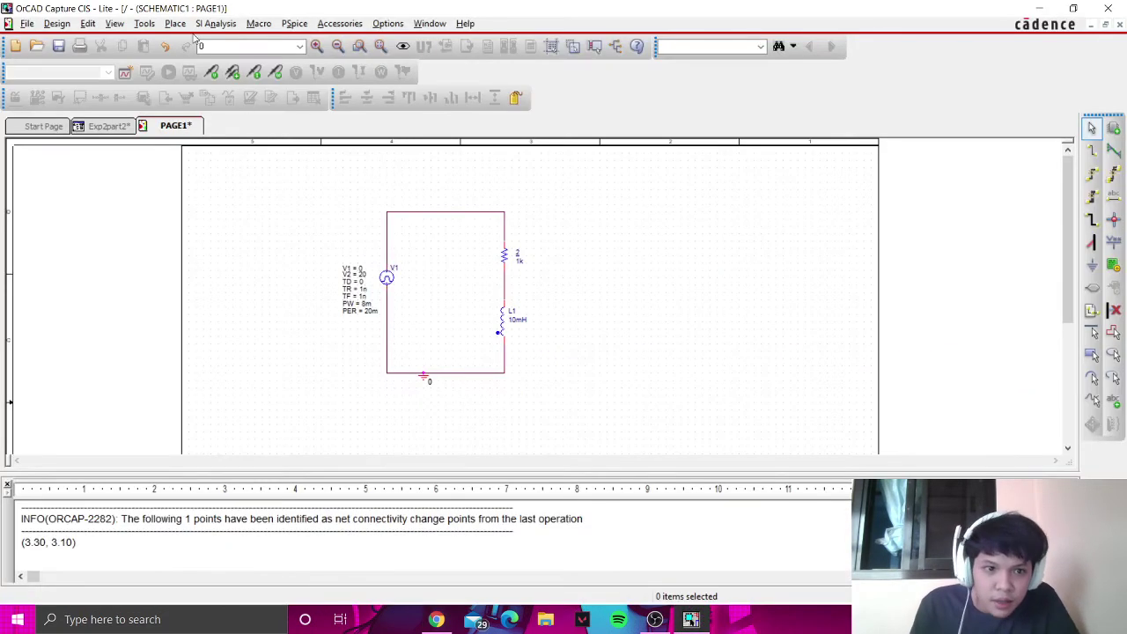
Step: Create a new PSpice simulation profile named exp2part2 and bring up its settings
left_click(294, 24)
left_click(308, 41)
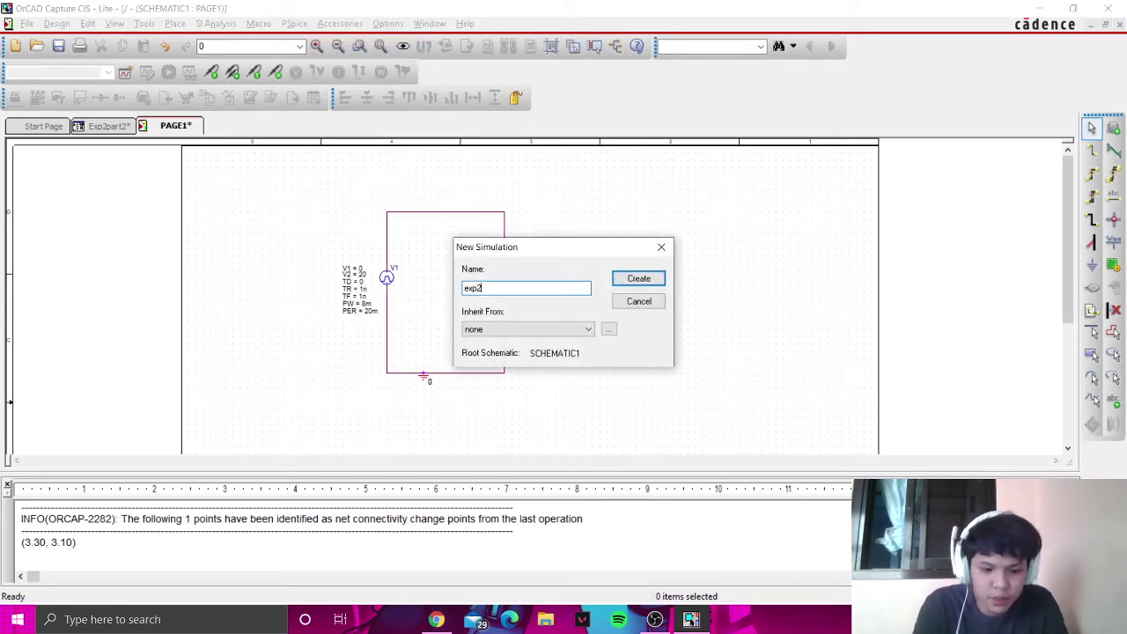
type("exp2part2")
key("Return")
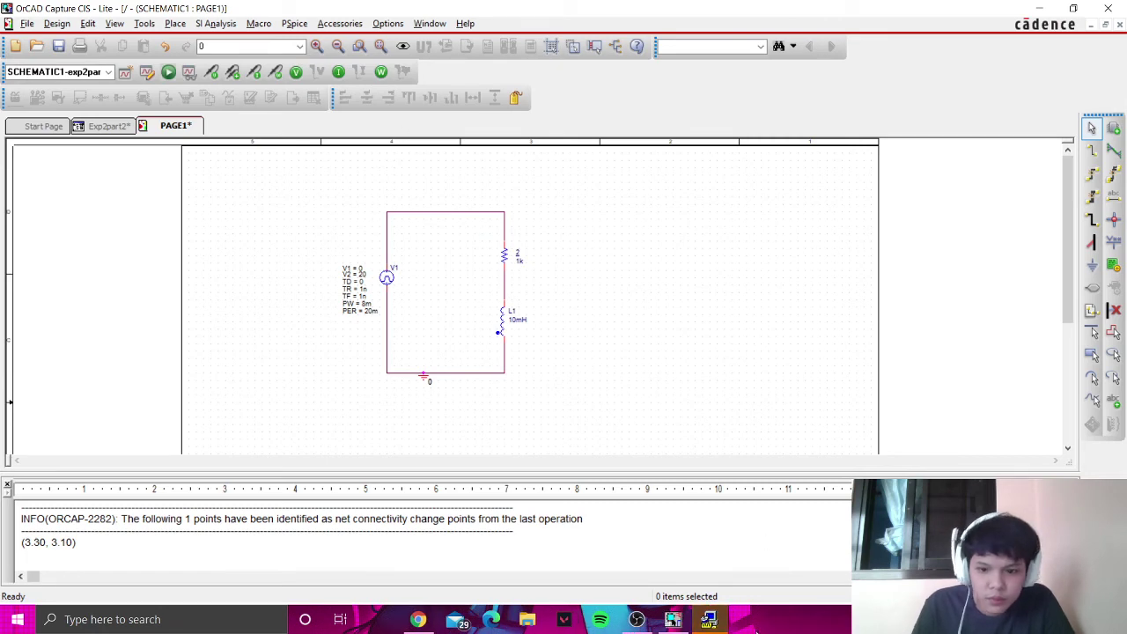
left_click(718, 621)
left_click(722, 625)
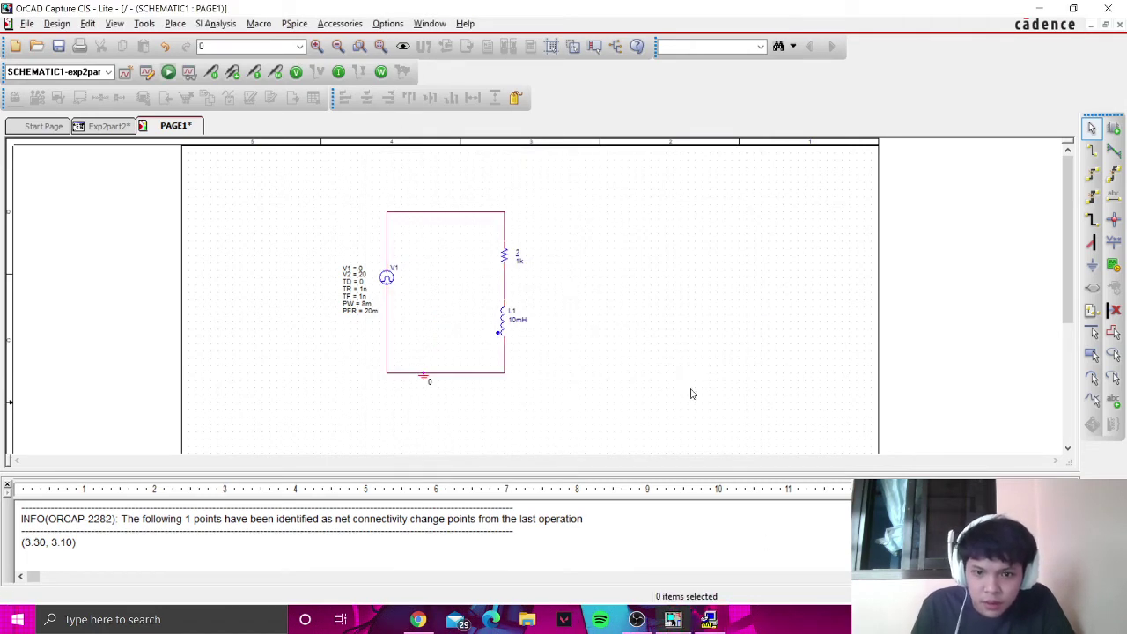
Step: Check Figure 8's time axis and set the transient analysis run to time to 100ms
key("alt+Tab")
scroll(704, 438, "down", 3)
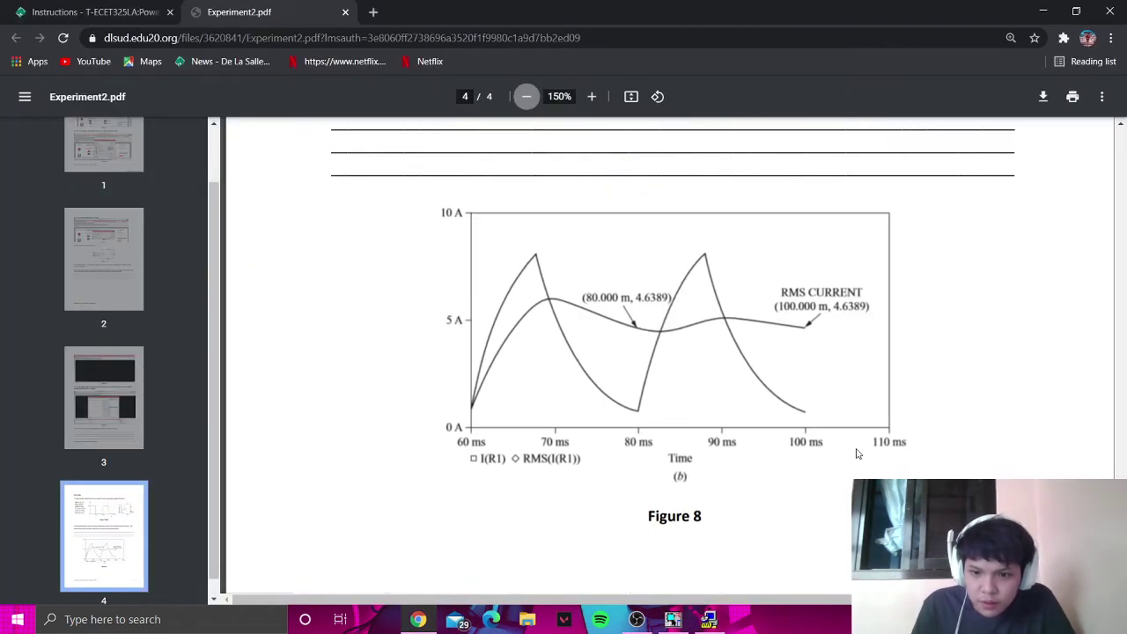
key("alt+Tab")
key("alt+Tab")
key("alt+Tab")
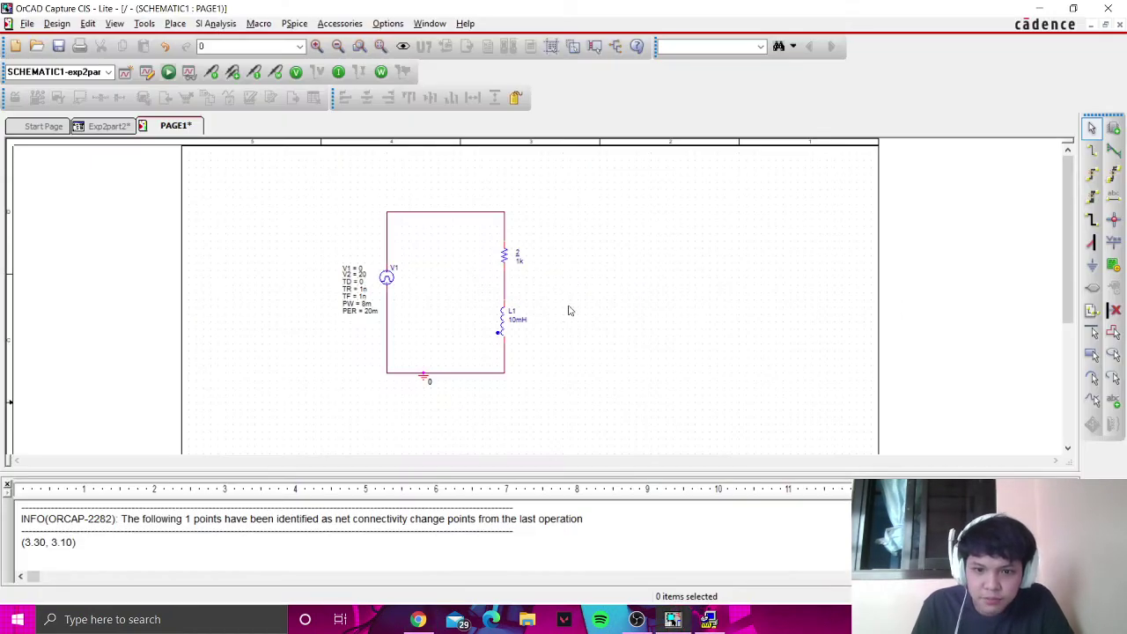
key("alt+Tab")
double_click(614, 220)
key("Return")
key("alt+Tab")
key("alt+Tab")
key("alt+Tab")
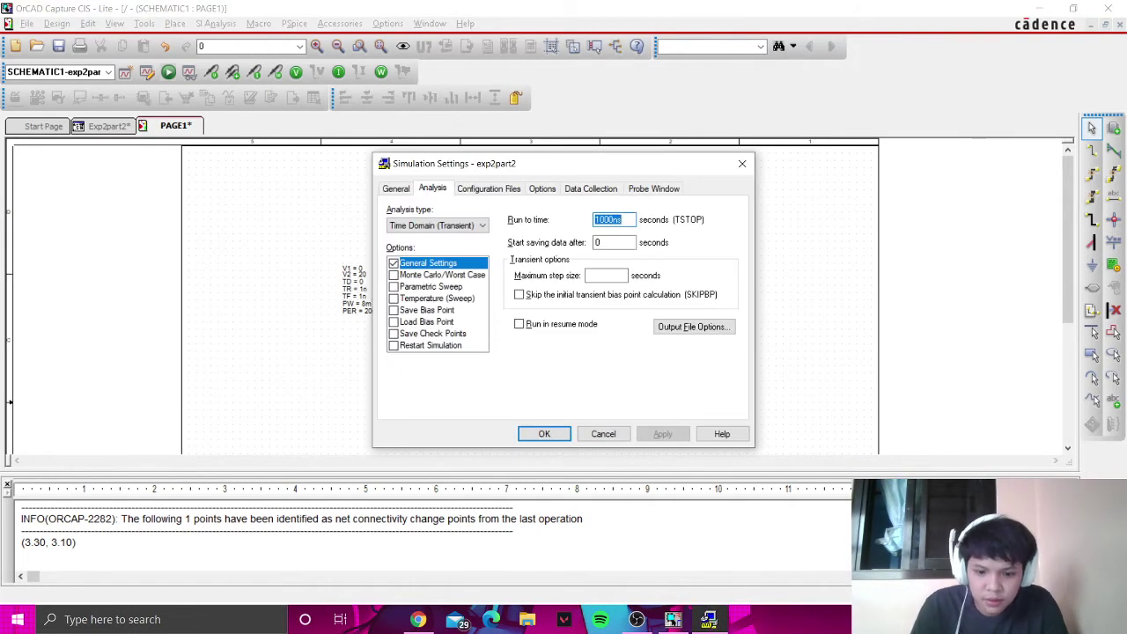
type("100")
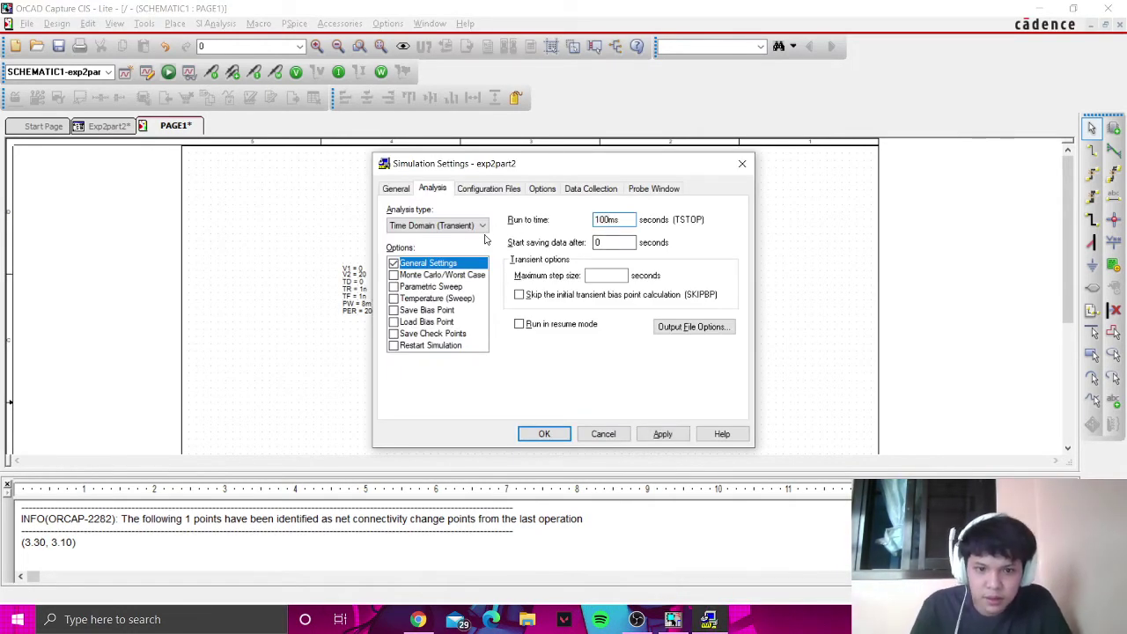
key("Return")
Step: Recheck Part 2 in Experiment2.pdf, accept the exp2part2 simulation settings and run the PSpice simulation
key("alt+Tab")
scroll(577, 350, "up", 1)
scroll(590, 359, "up", 2)
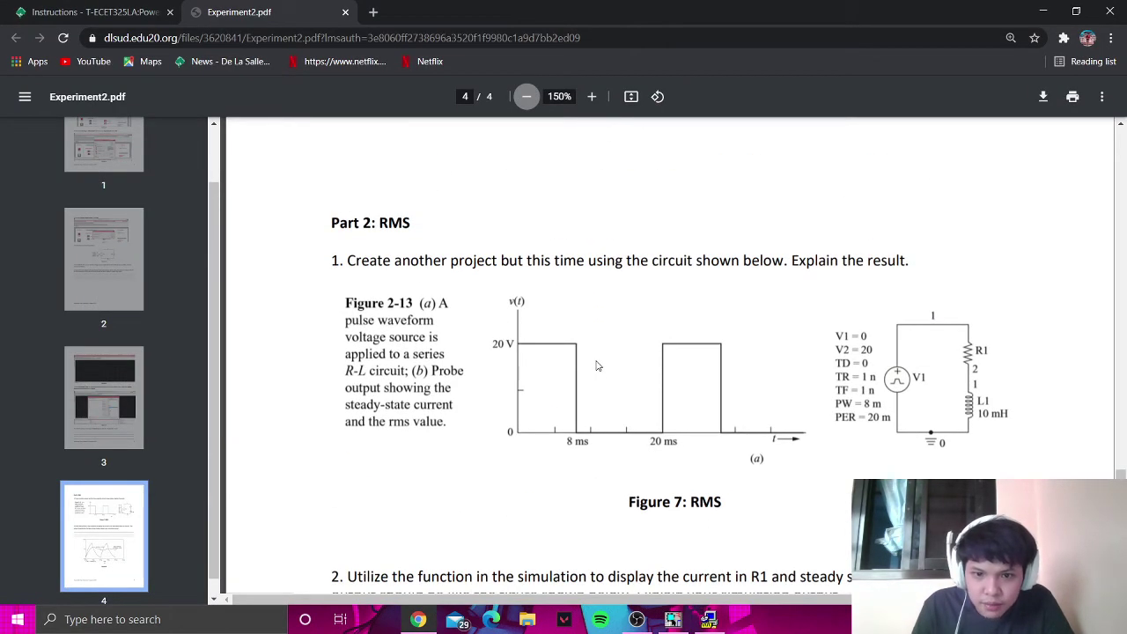
scroll(596, 365, "down", 3)
key("alt+Tab")
key("alt+Tab")
key("alt+Tab")
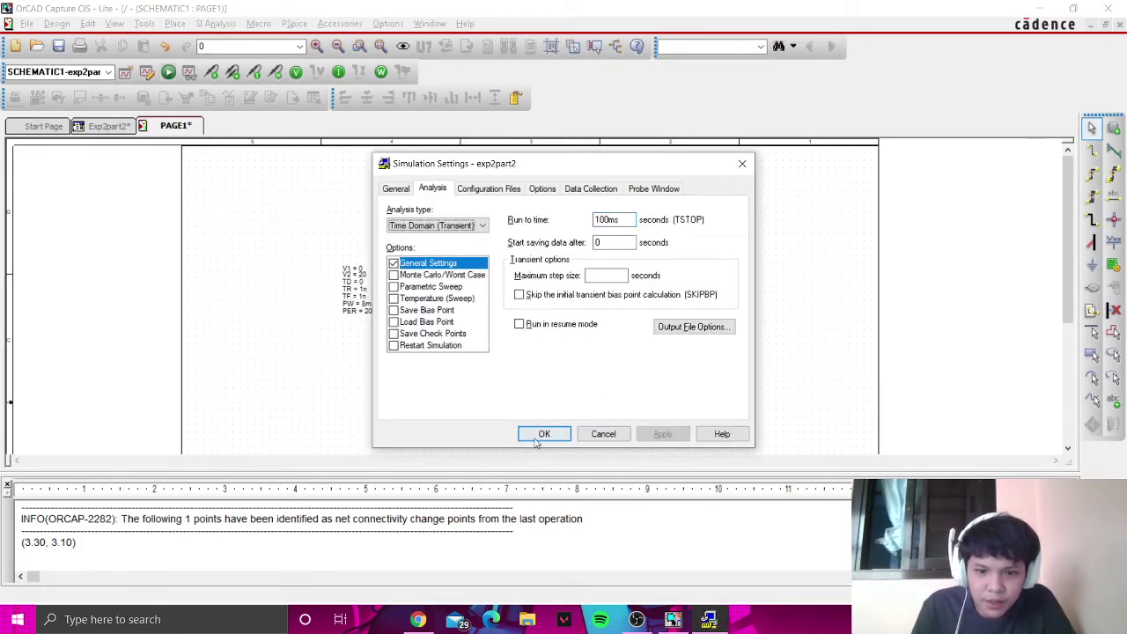
left_click(544, 434)
left_click(168, 72)
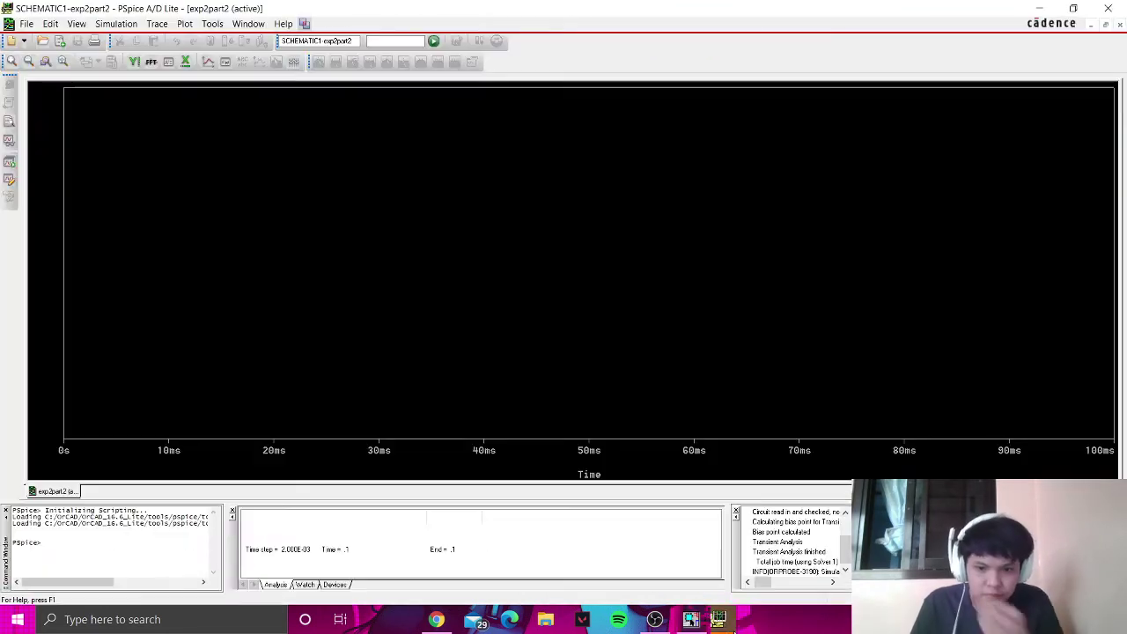
Step: Review item 2 and Figure 8 in Experiment2.pdf for the current and RMS traces required from the simulation
key("alt+Tab")
key("alt+Tab")
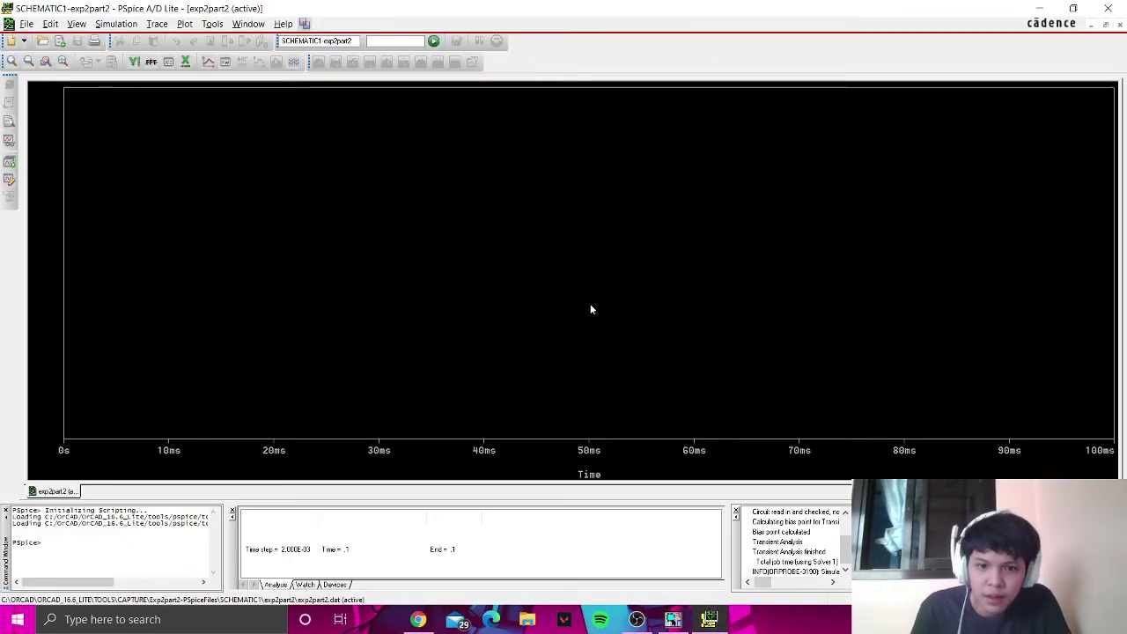
key("alt+Tab")
key("Tab")
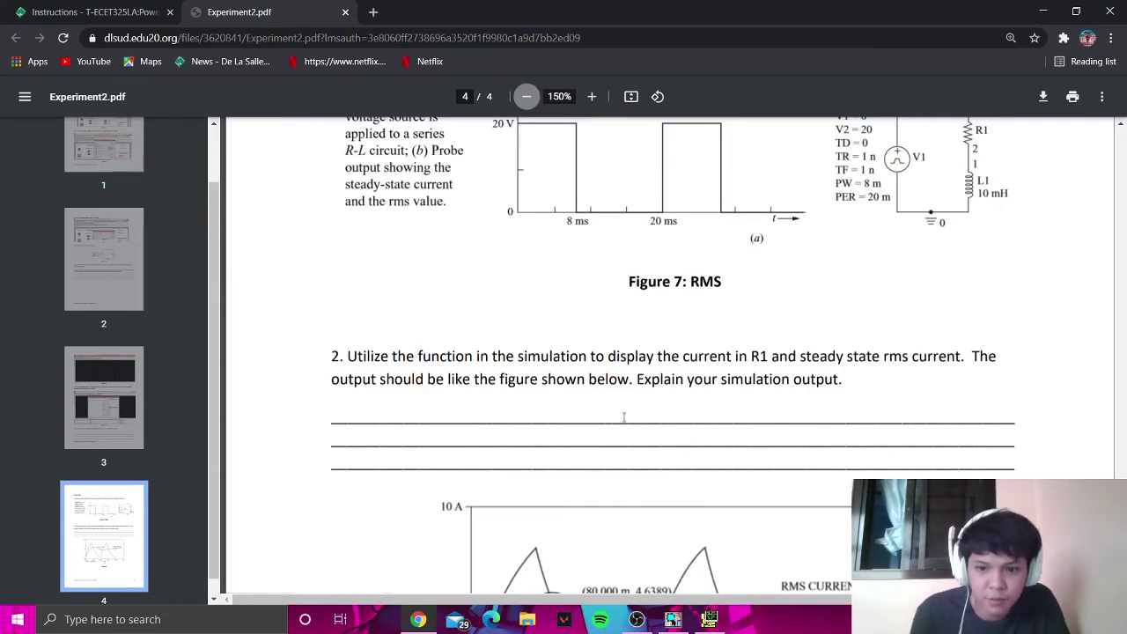
scroll(623, 417, "down", 3)
scroll(624, 416, "up", 1)
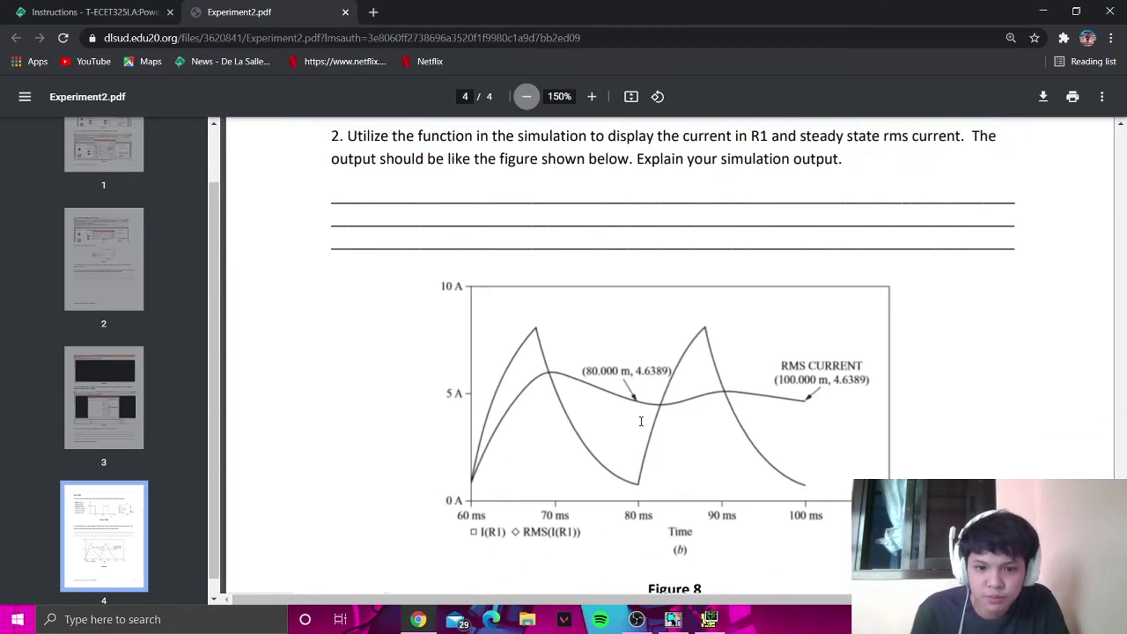
Step: Start adding a trace in the PSpice simulation window and exclude alias names from the output variable list
key("alt+Tab")
left_click(156, 23)
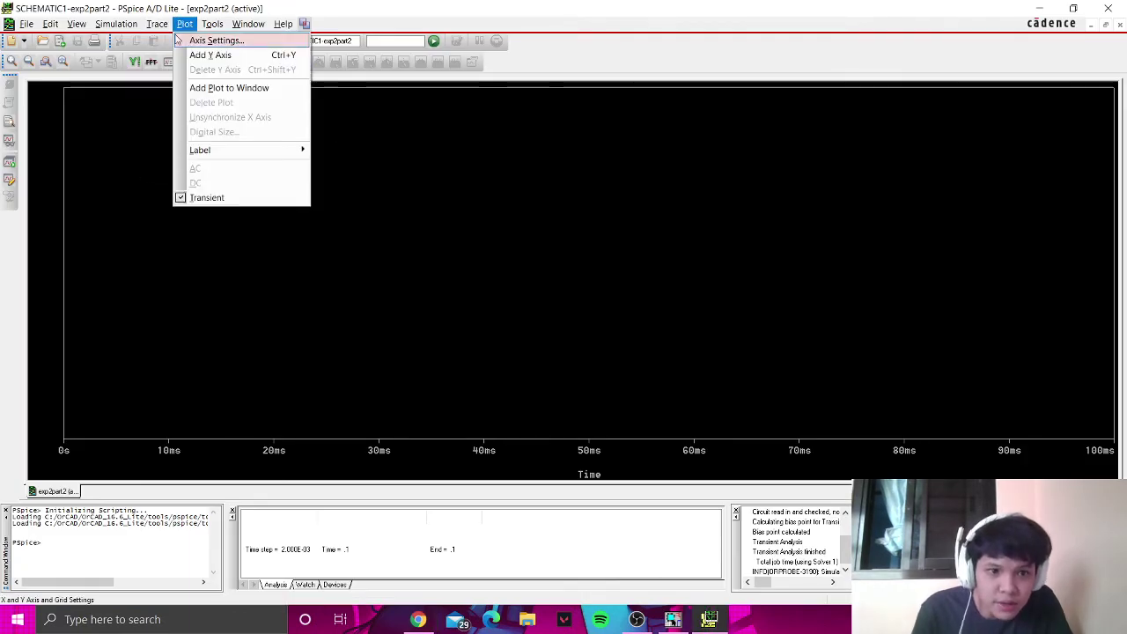
left_click(167, 40)
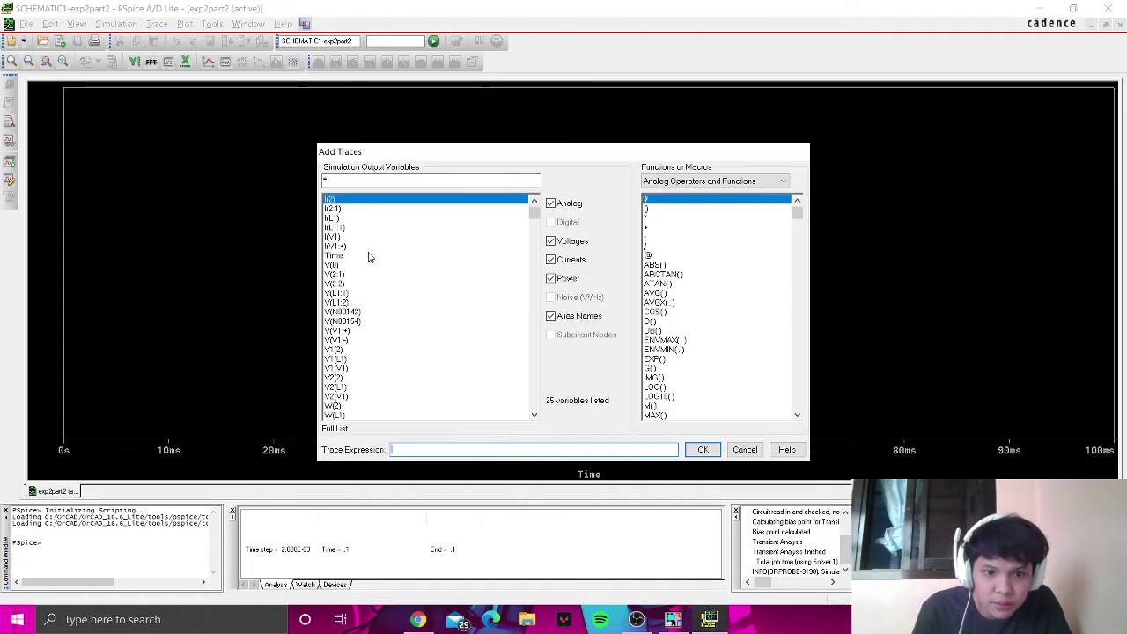
key("alt+Tab")
key("alt+Tab")
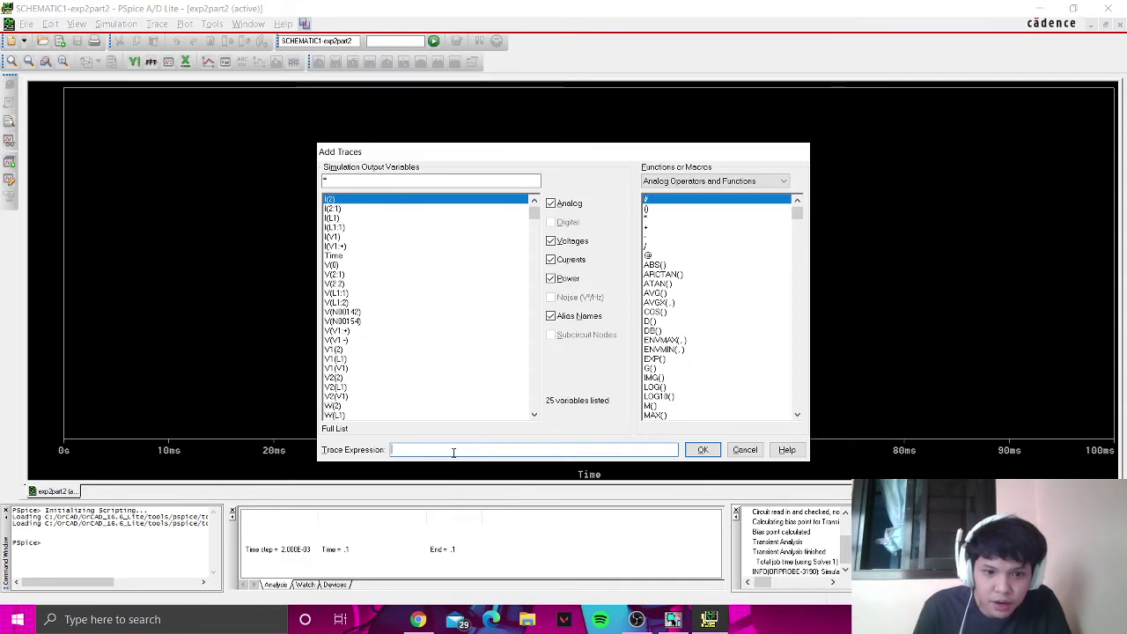
left_click(561, 319)
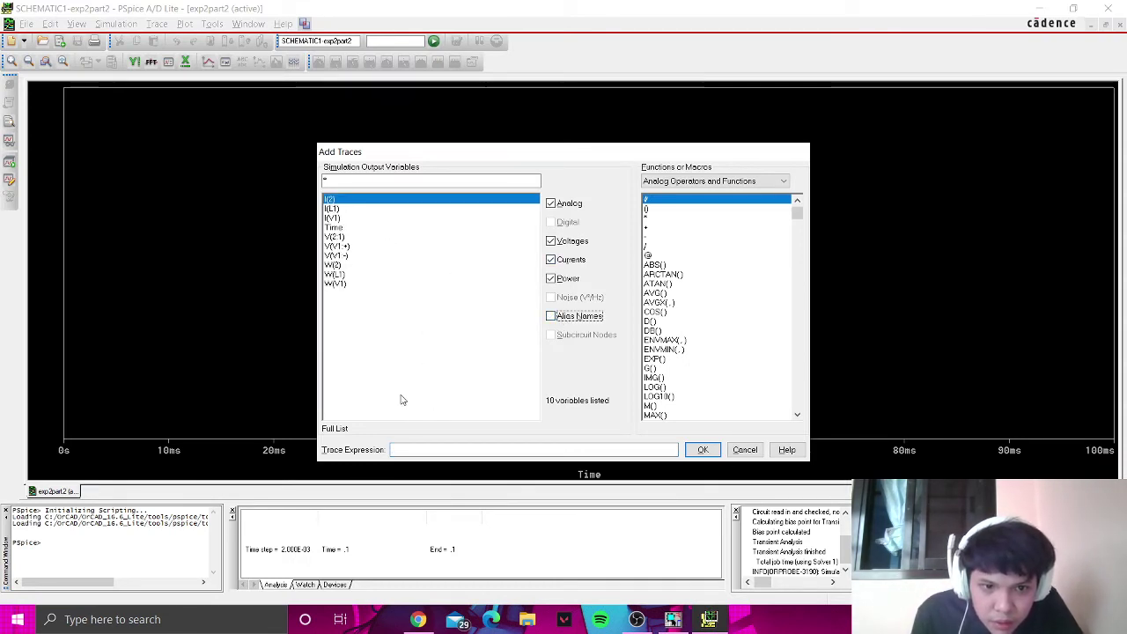
Step: Try to plot the trace expression I(R1), first alone and again with I(2) appended
left_click(422, 450)
type("I(")
type("R1)")
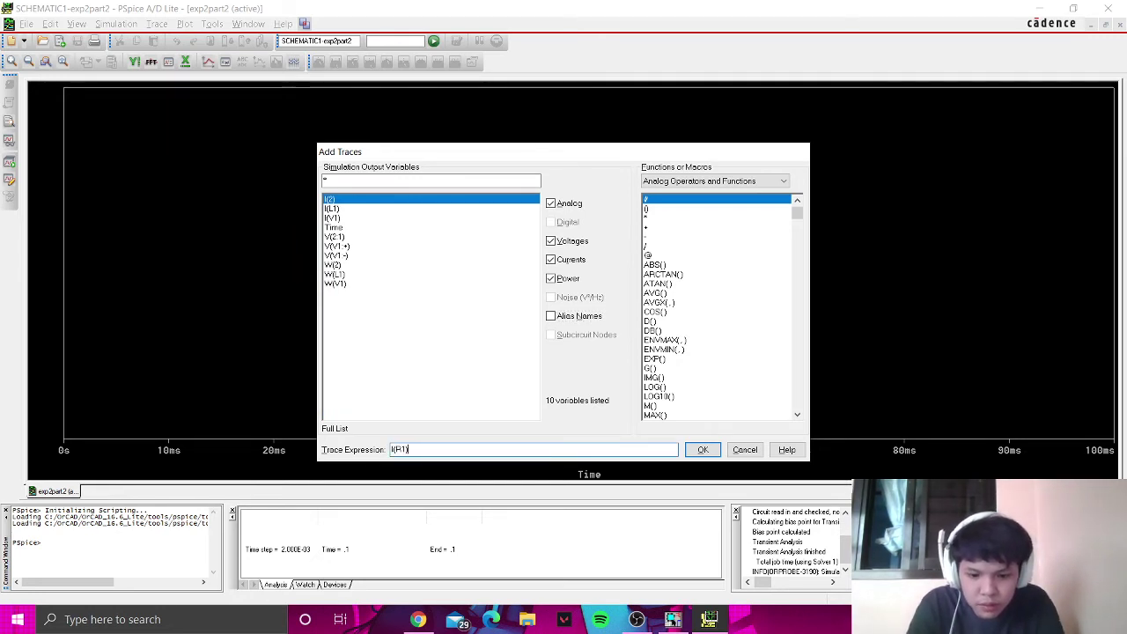
key("Return")
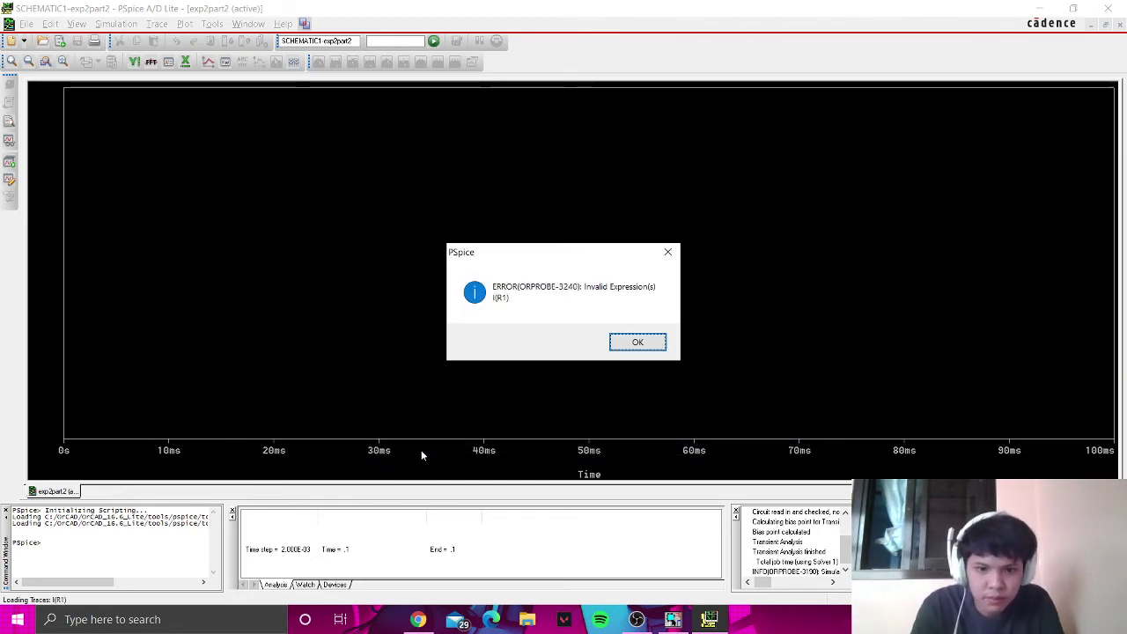
left_click(645, 340)
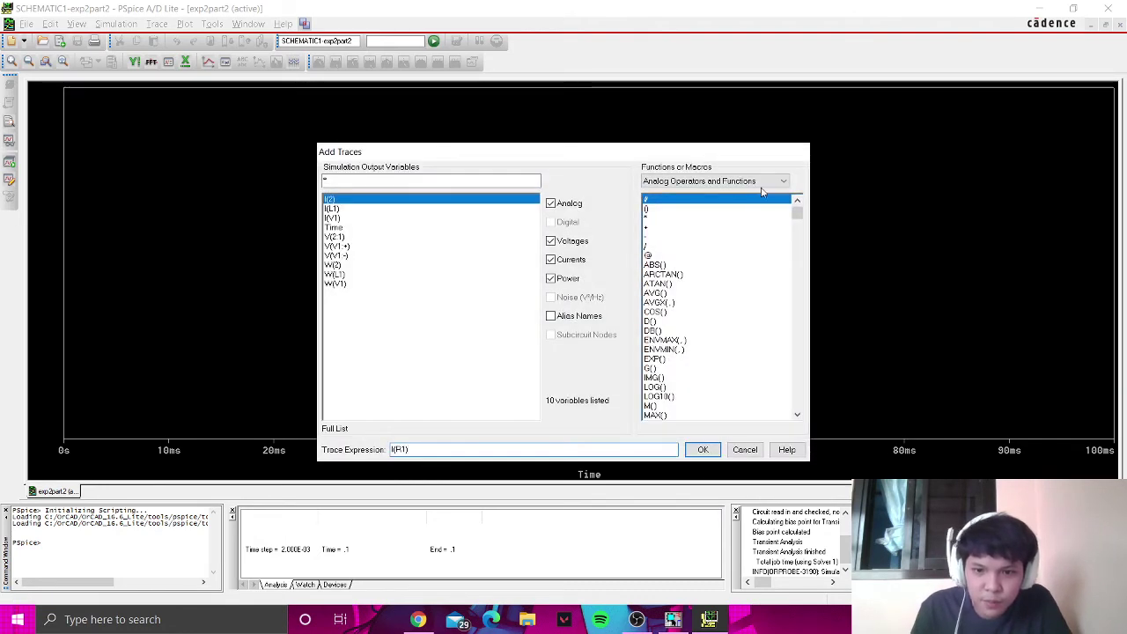
left_click(352, 202)
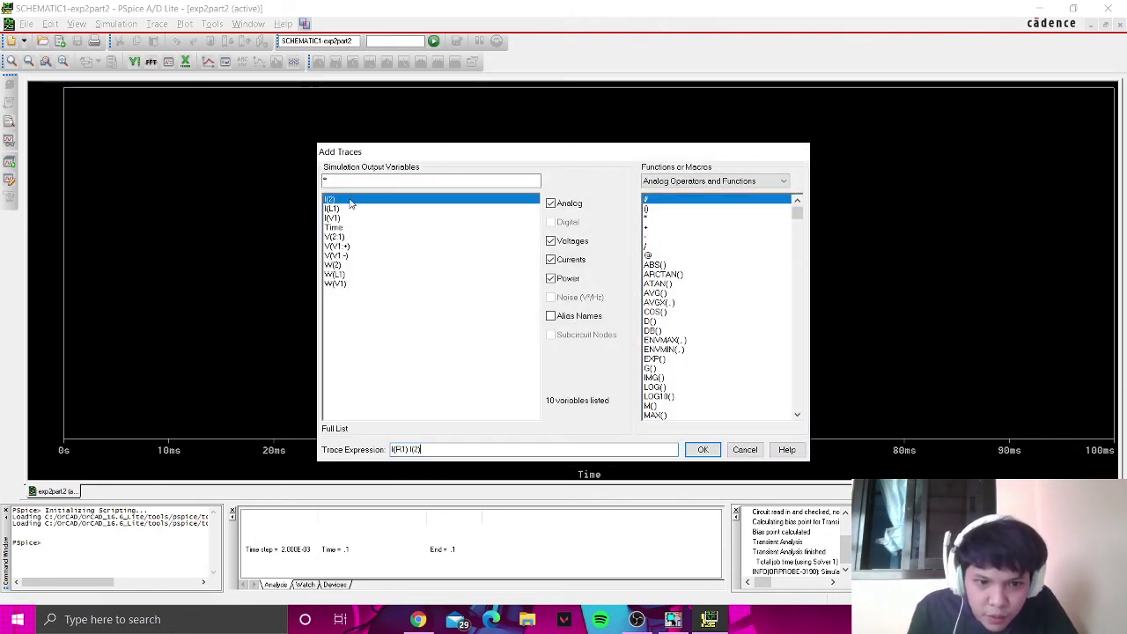
left_click(702, 449)
left_click(634, 342)
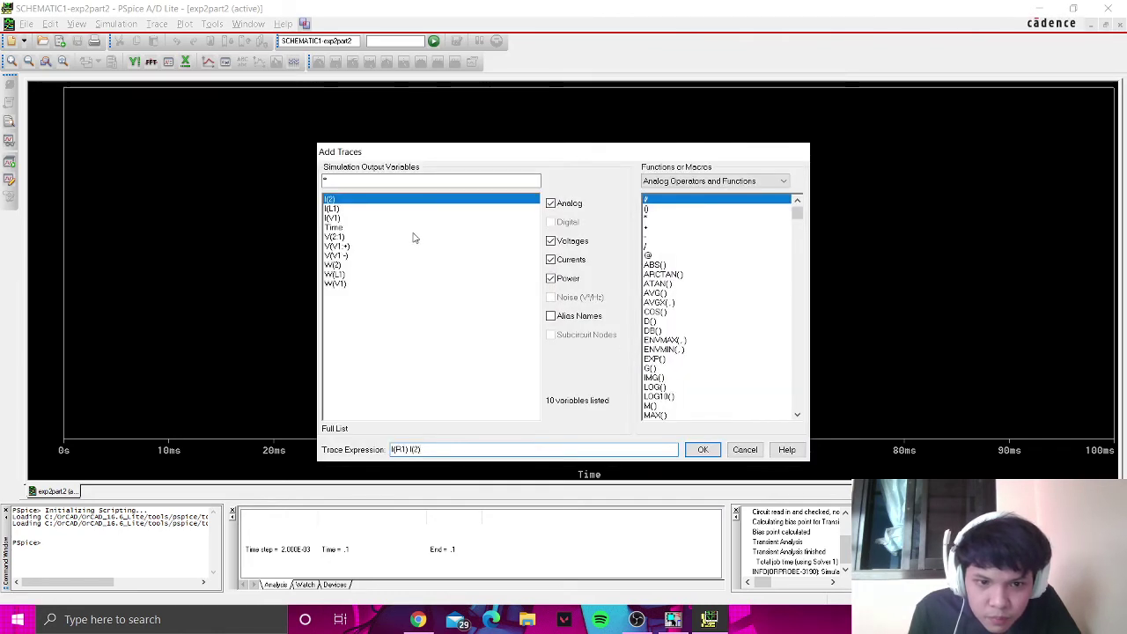
Step: Clear the trace expression and plot the resistor current I(2) instead
key("BackSpace")
key("BackSpace")
key("BackSpace")
key("BackSpace")
key("BackSpace")
key("BackSpace")
key("BackSpace")
key("BackSpace")
key("BackSpace")
key("BackSpace")
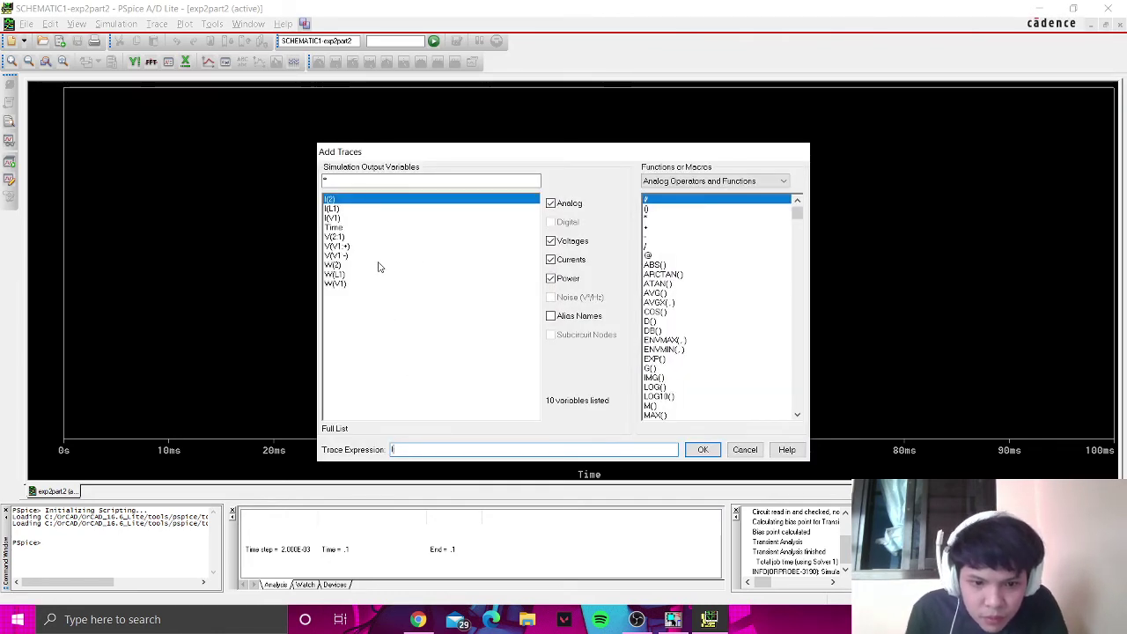
left_click(352, 201)
left_click(708, 451)
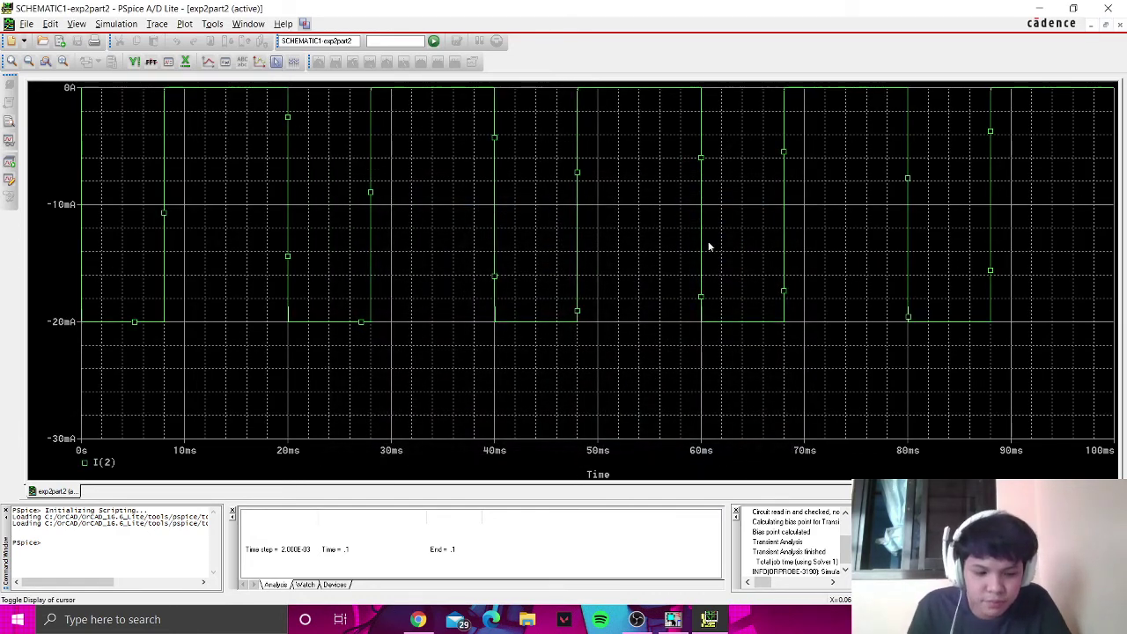
right_click(269, 91)
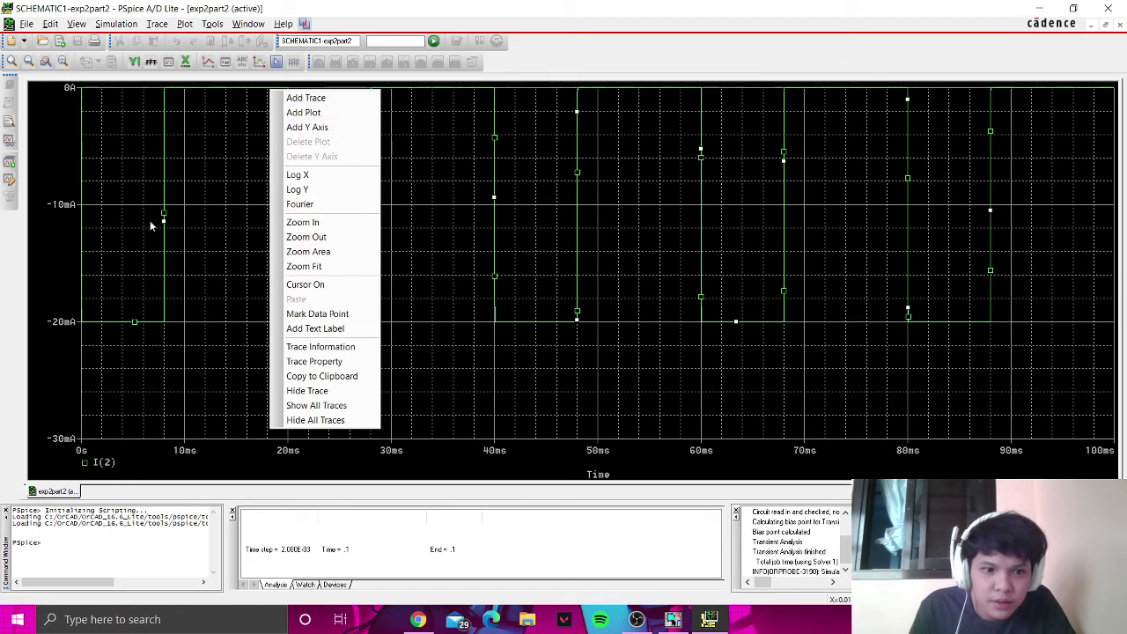
right_click(100, 465)
left_click(97, 465)
right_click(97, 464)
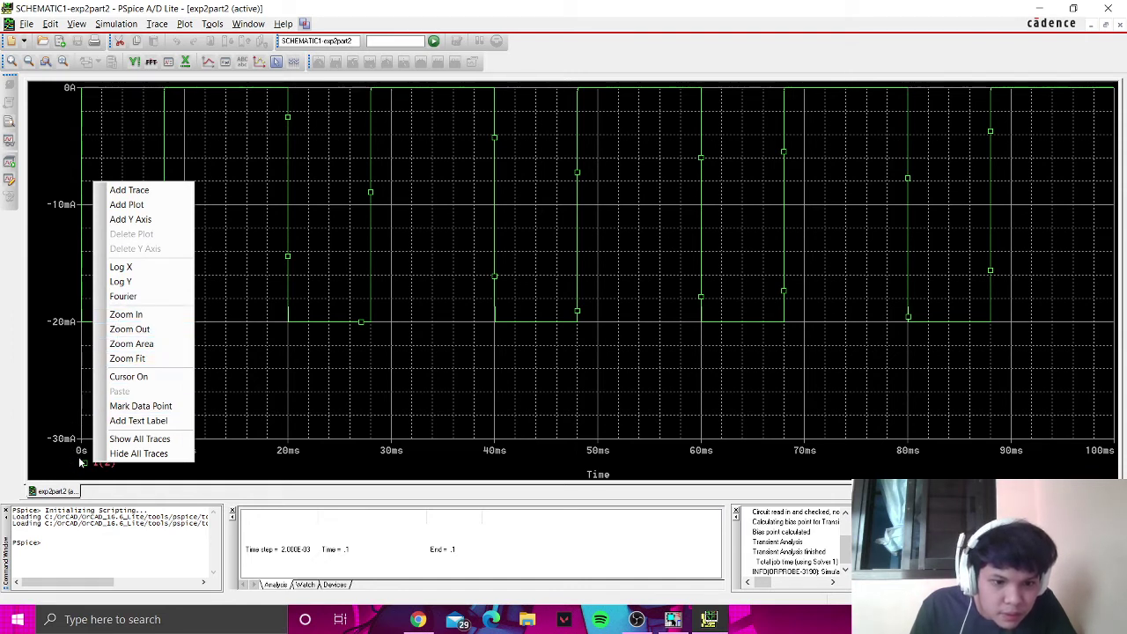
left_click(80, 461)
left_click(86, 463)
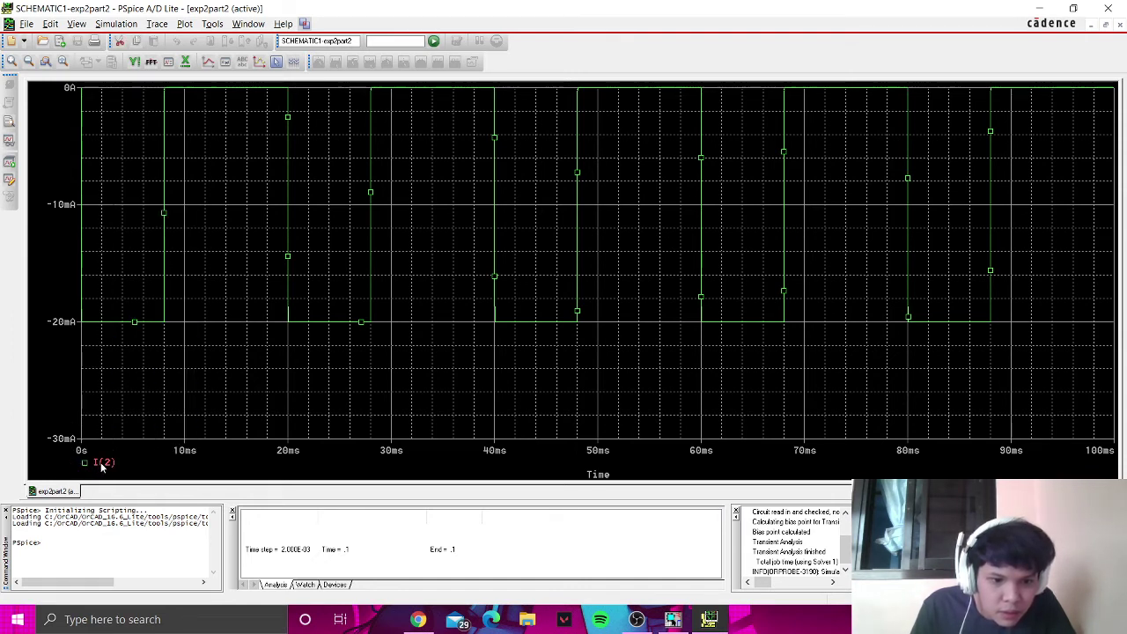
Step: Delete all traces from the plot and start adding a new one with alias names included in the variable list
left_click(185, 23)
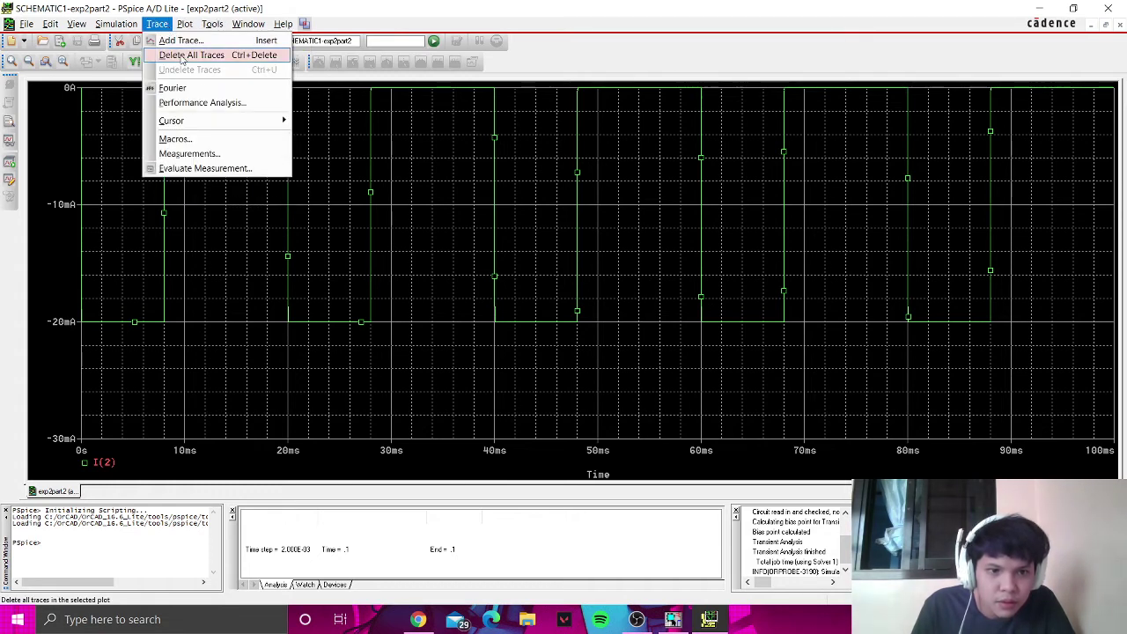
left_click(189, 54)
left_click(157, 24)
left_click(176, 41)
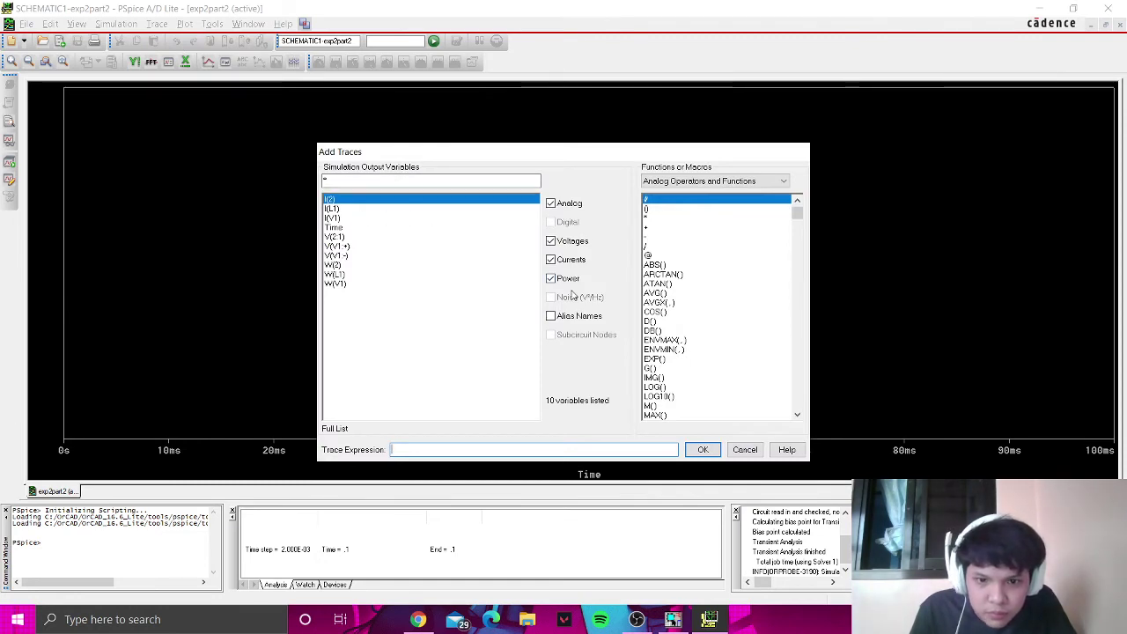
left_click(551, 316)
Step: Check the resistor's value in the OrCAD Capture schematic, cancelling the pending Add Traces dialog in PSpice
key("alt+Tab")
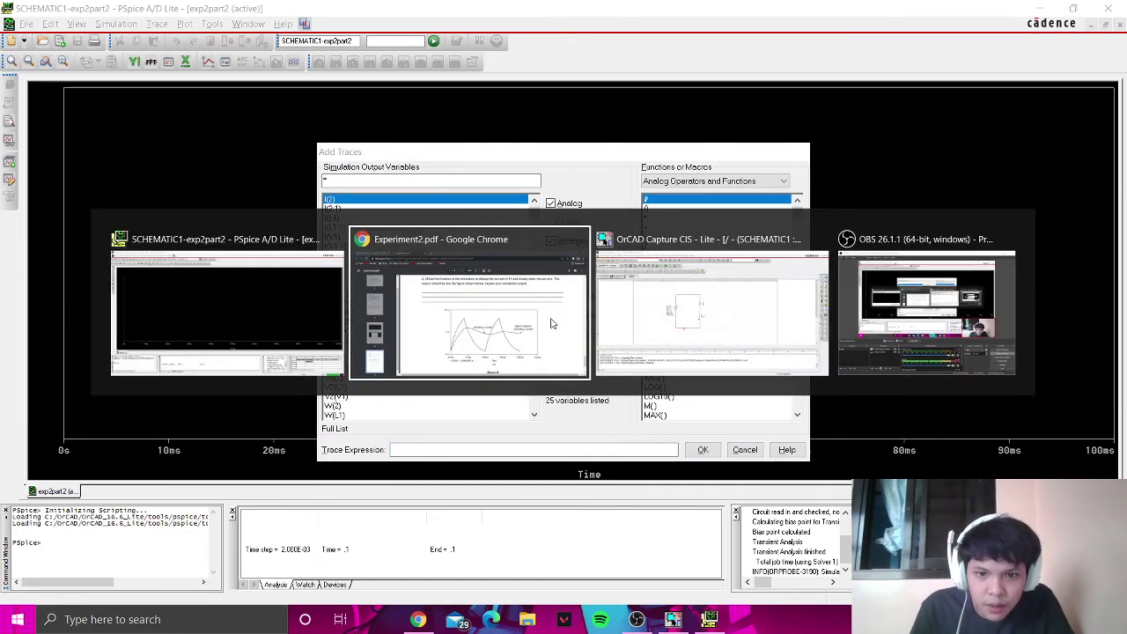
left_click(711, 368)
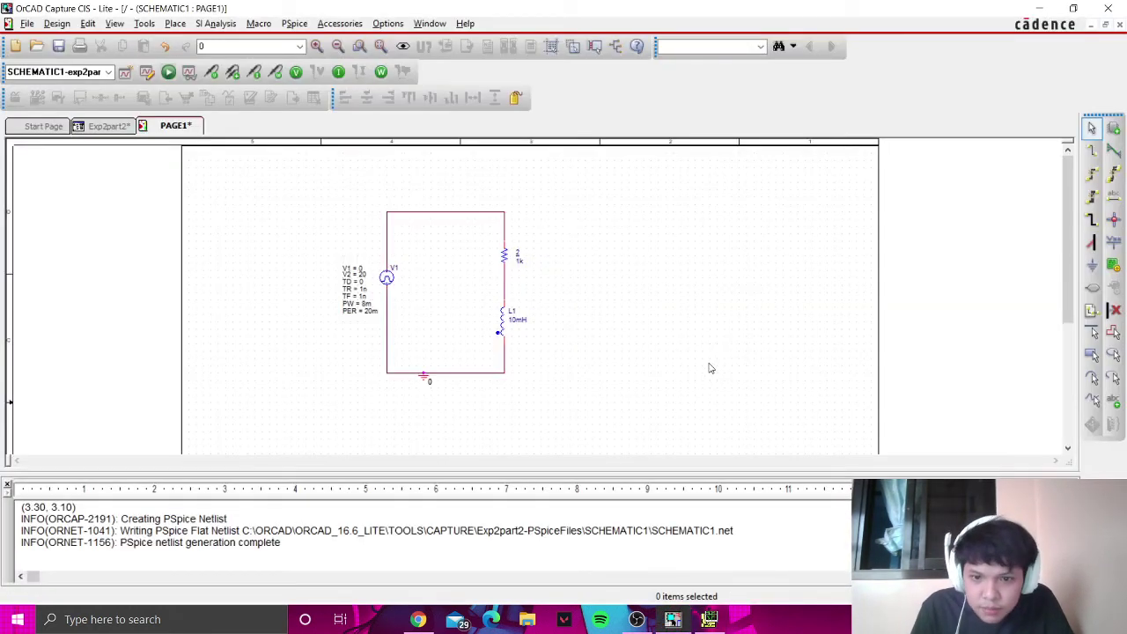
double_click(518, 256)
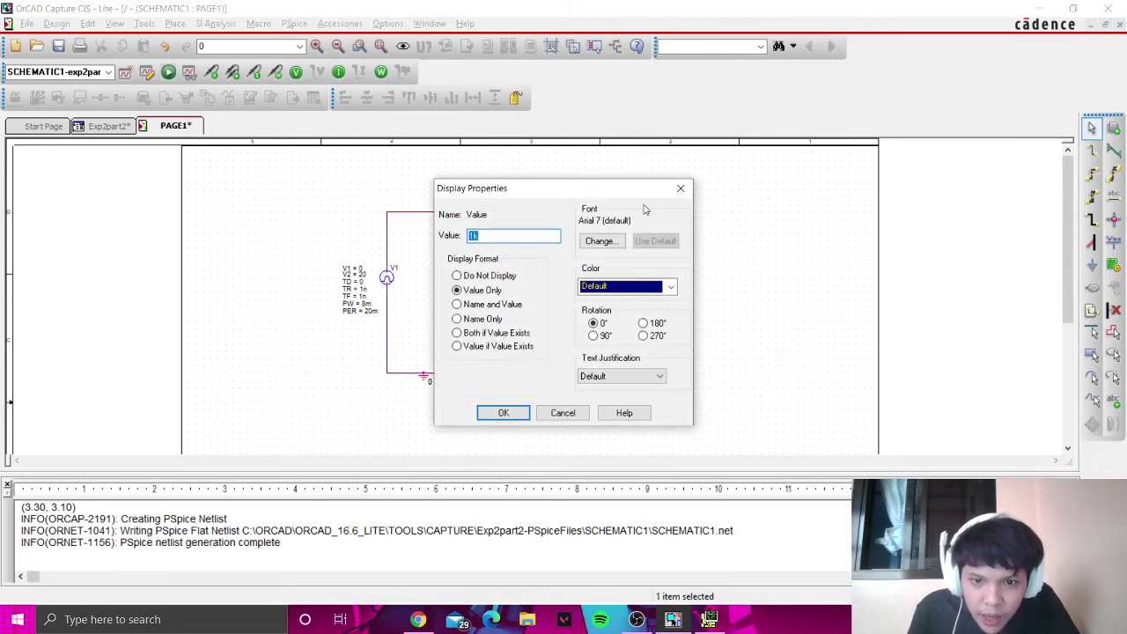
left_click(687, 183)
left_click_drag(521, 252, 518, 255)
left_click(531, 266)
key("alt+Tab")
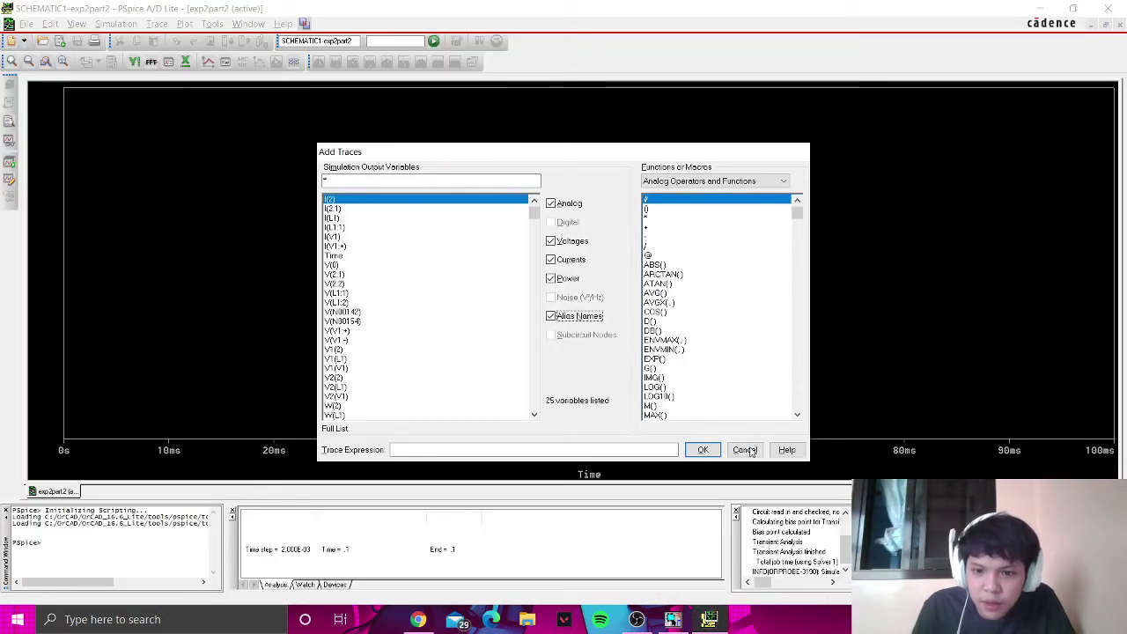
left_click(751, 450)
key("alt+Tab")
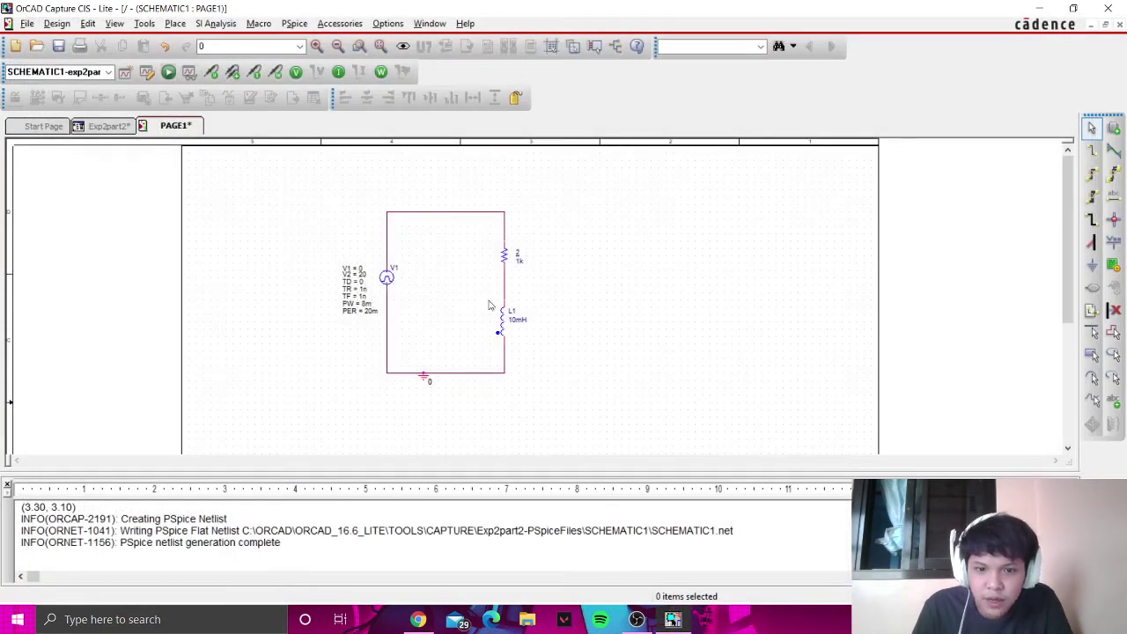
Step: Set the resistor's value to 2
double_click(517, 254)
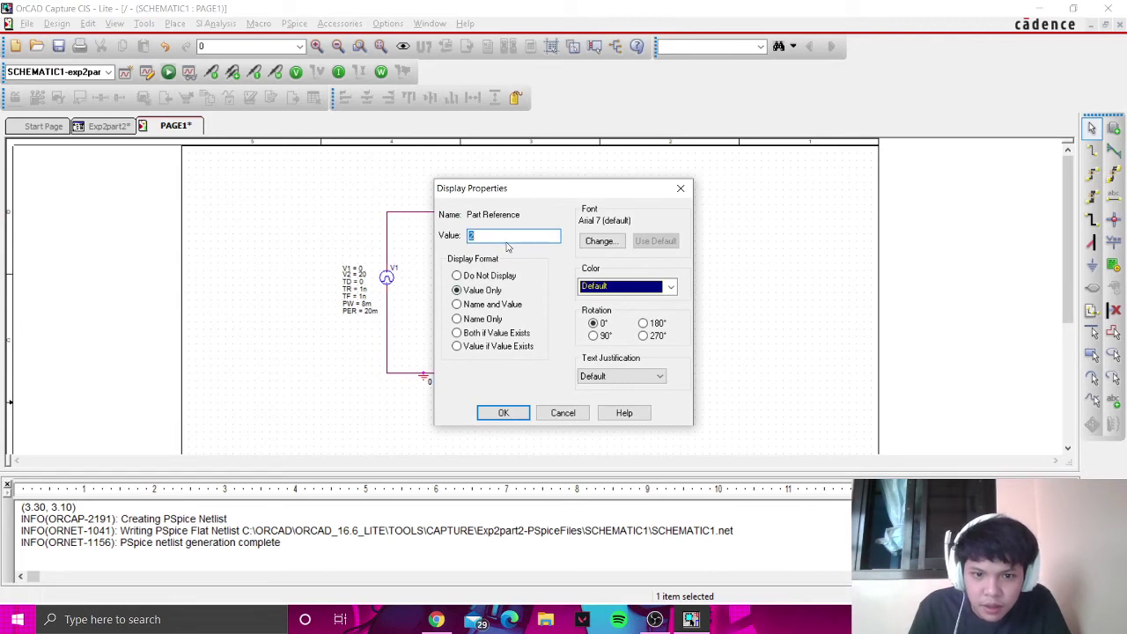
left_click(680, 188)
double_click(517, 255)
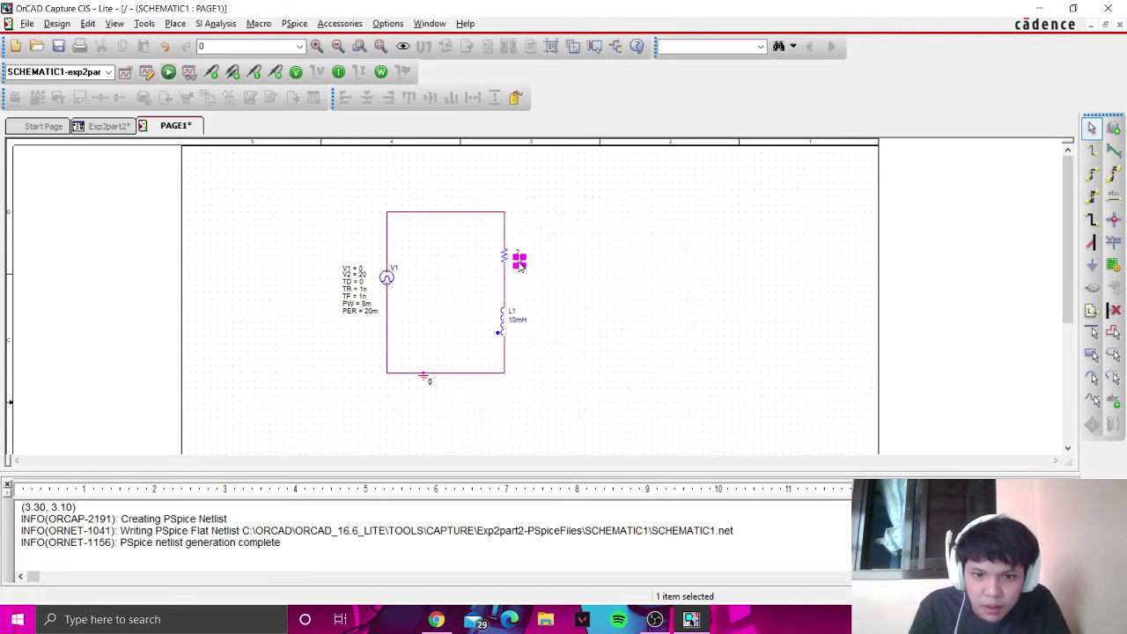
type("2")
key("Return")
Step: Change the resistor's part reference to R1 and check its value property
double_click(517, 255)
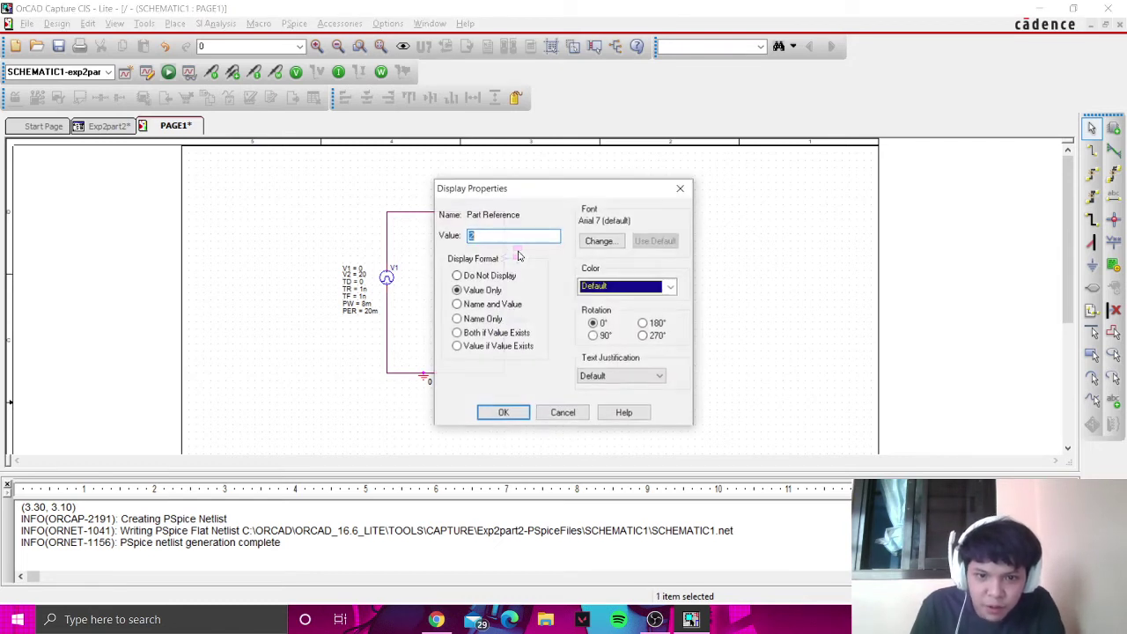
type("2k")
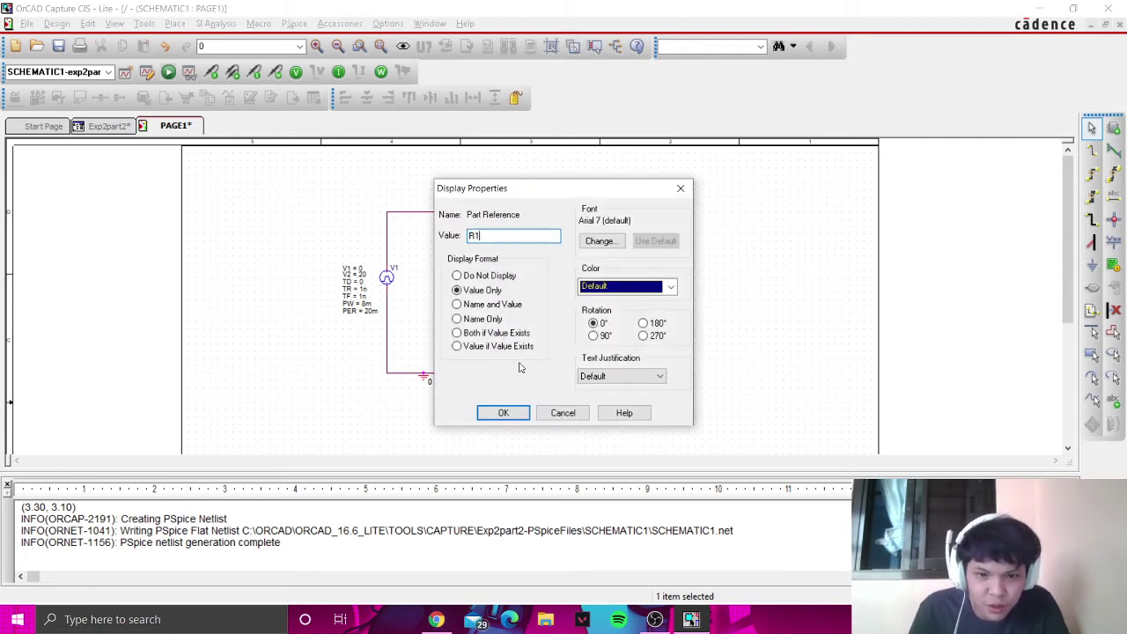
left_click(502, 412)
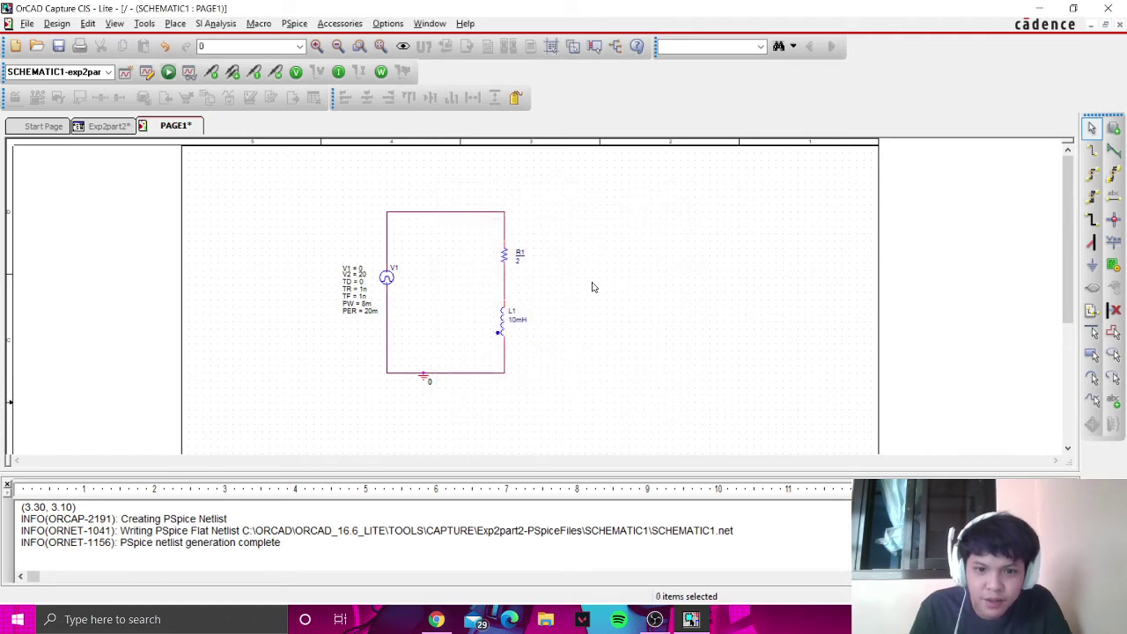
double_click(518, 255)
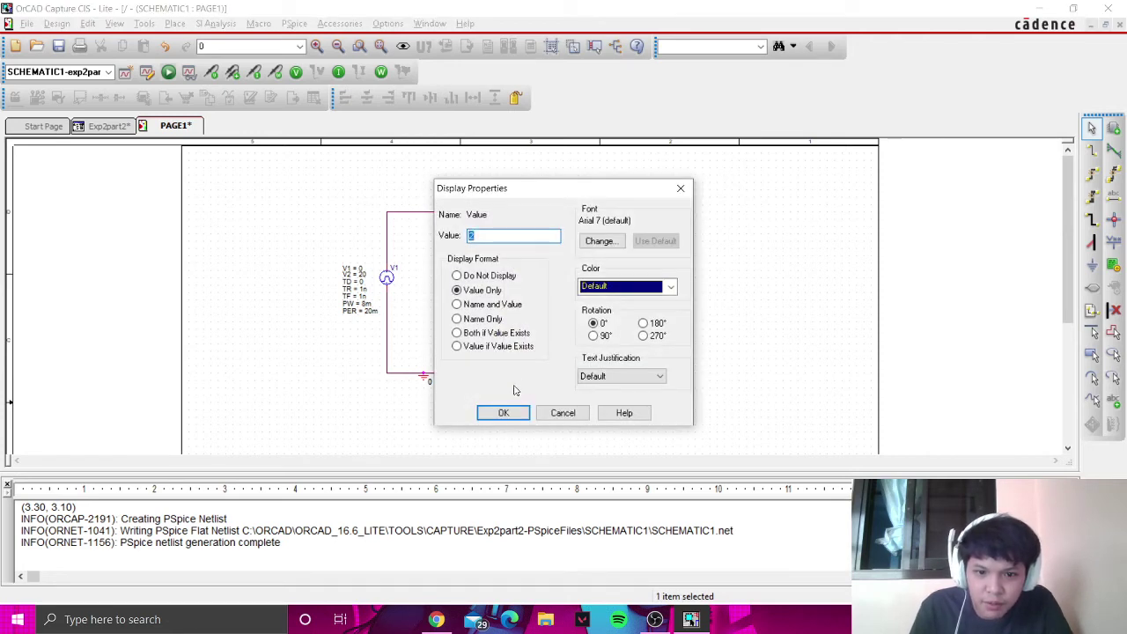
left_click(515, 421)
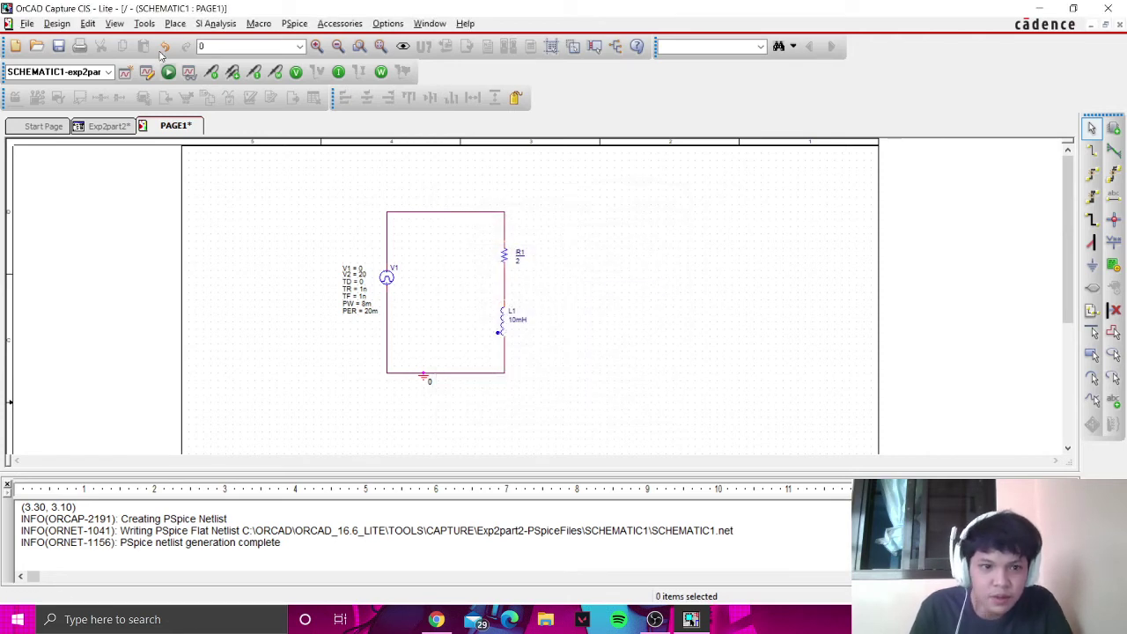
Step: Run the exp2part2 simulation again and plot the resistor current I(R1)
left_click(167, 73)
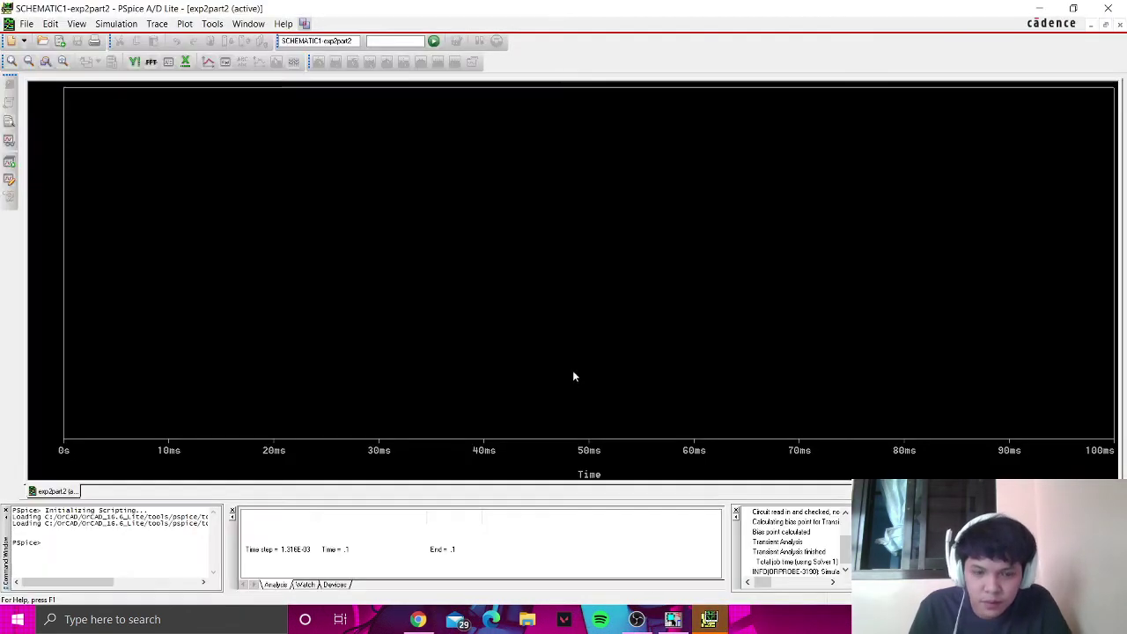
left_click(185, 23)
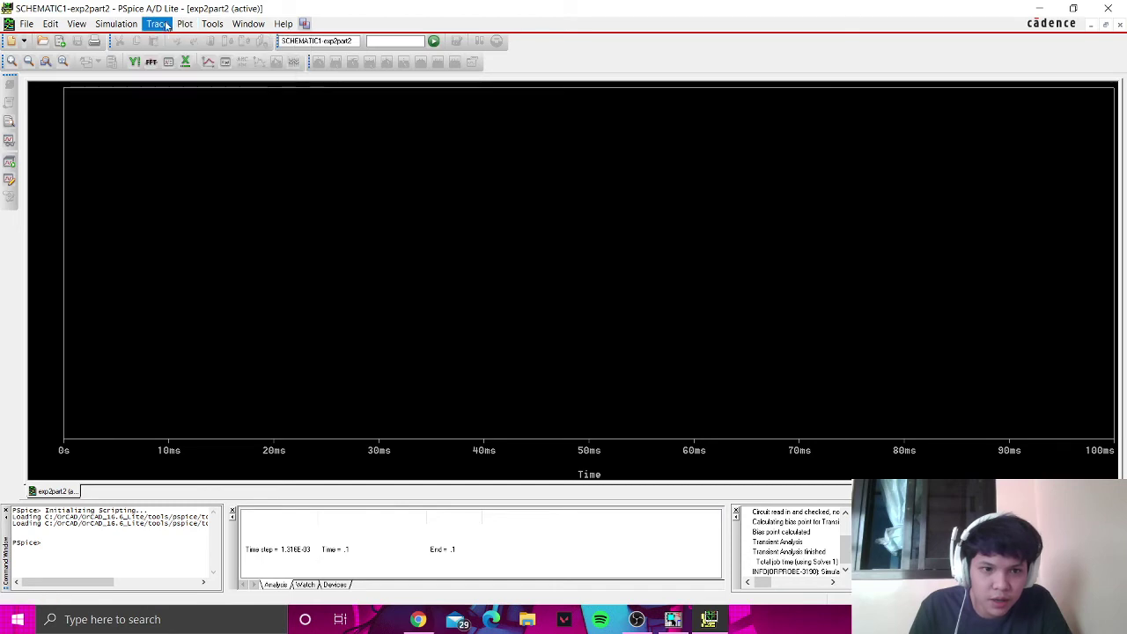
left_click(181, 41)
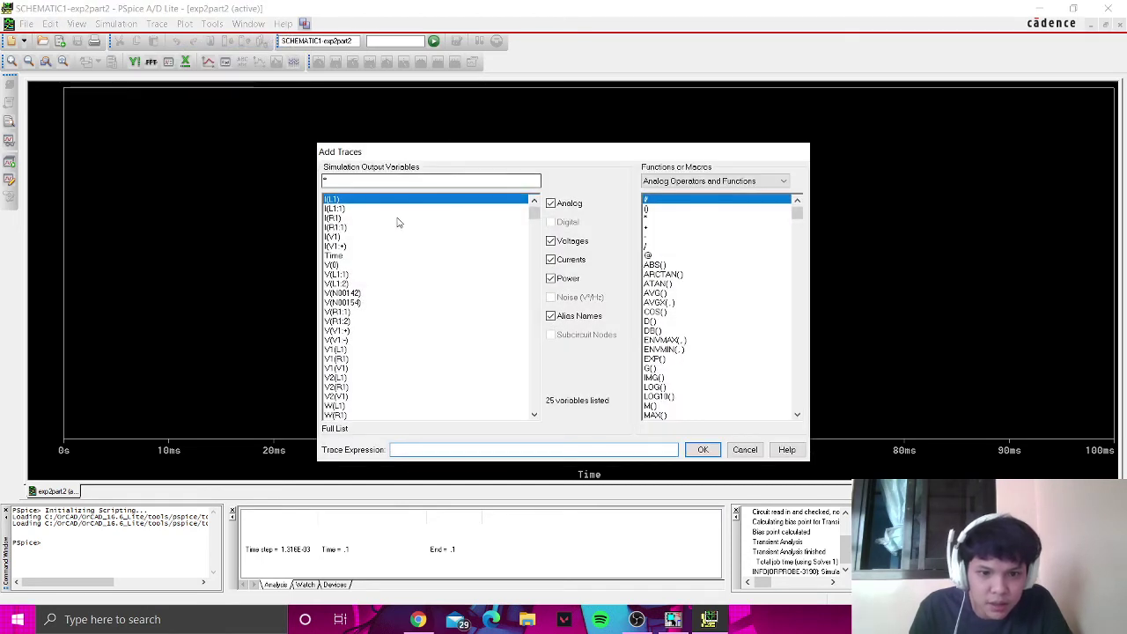
left_click(338, 218)
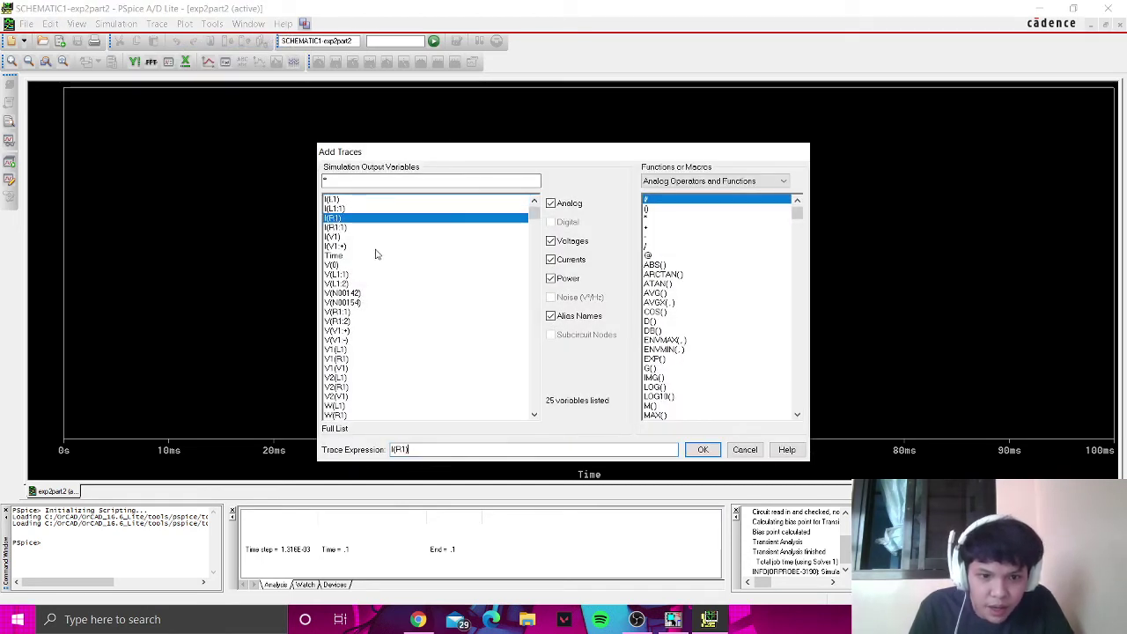
left_click(701, 450)
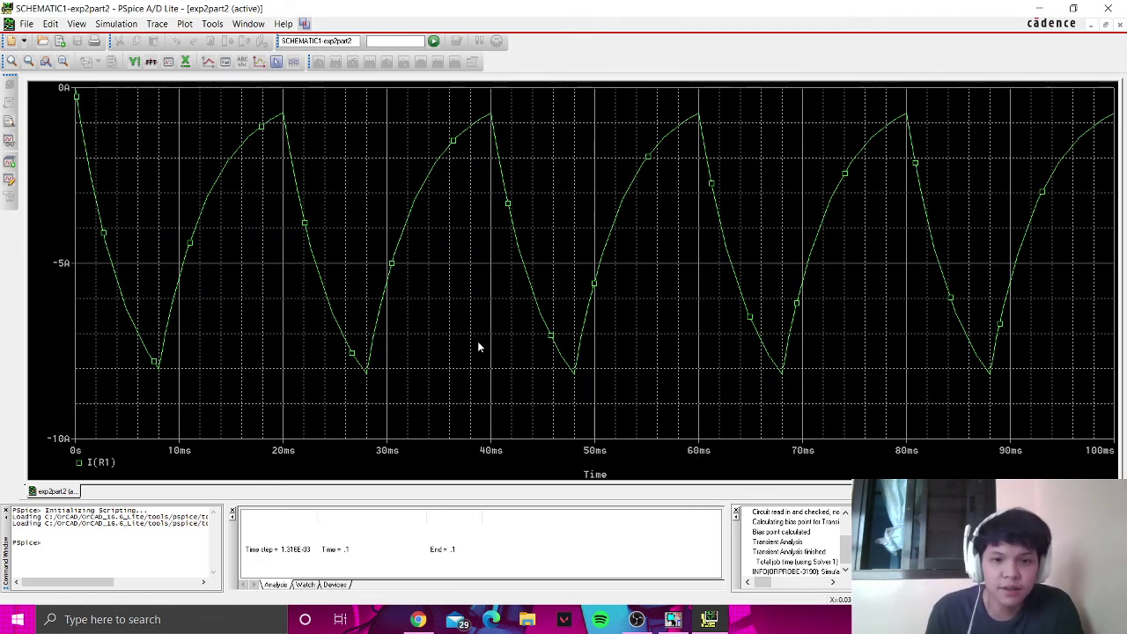
Step: Modify the I(R1) trace expression to -I(R1) to invert the plotted current
double_click(103, 462)
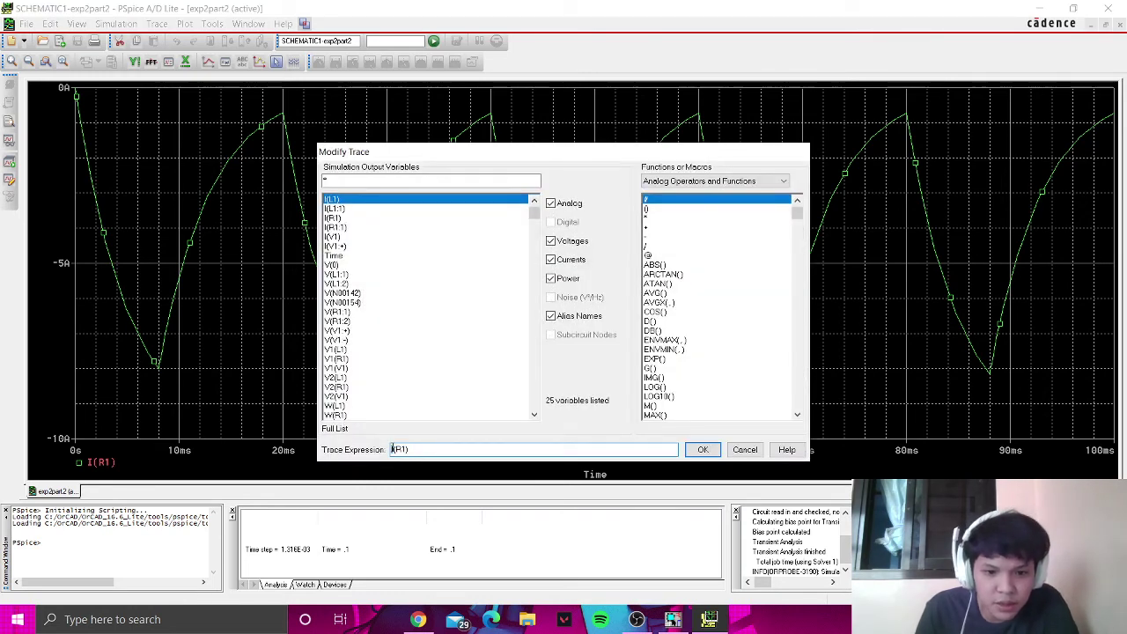
type("-")
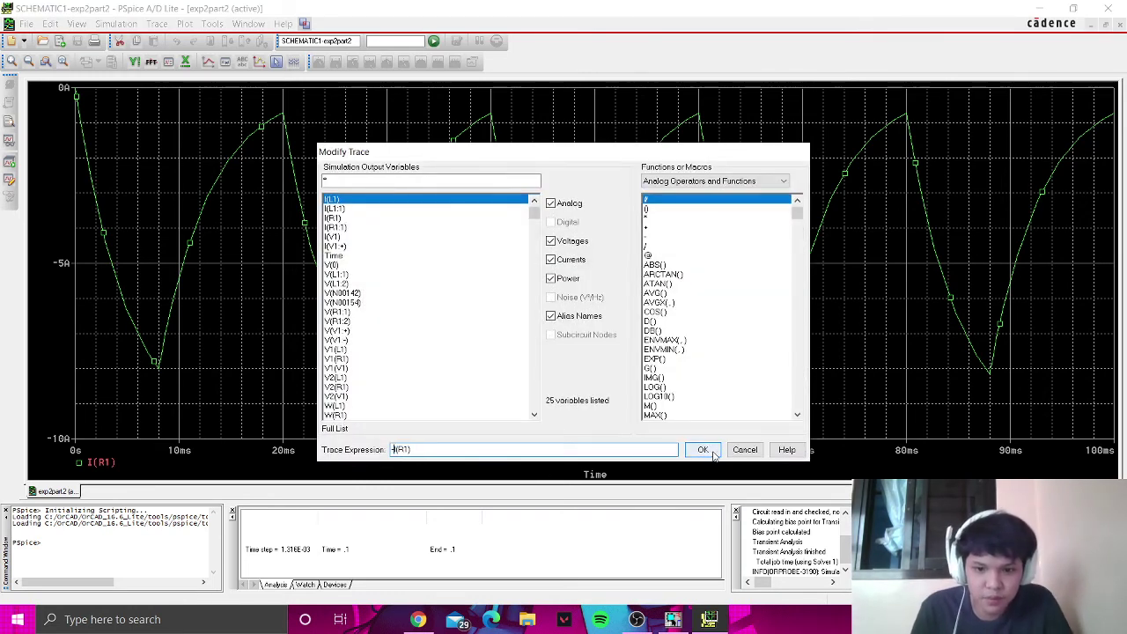
left_click(702, 450)
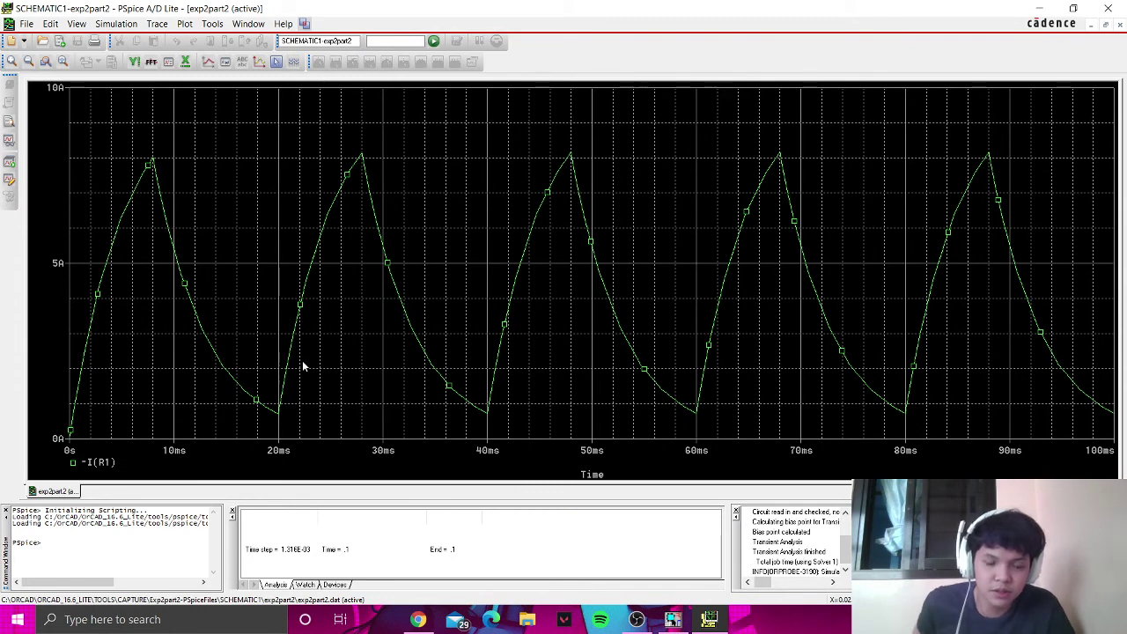
Step: Start adding another trace in PSpice and examine Figure 8 in Experiment2.pdf for the required RMS trace expression
key("alt+Tab")
key("Tab")
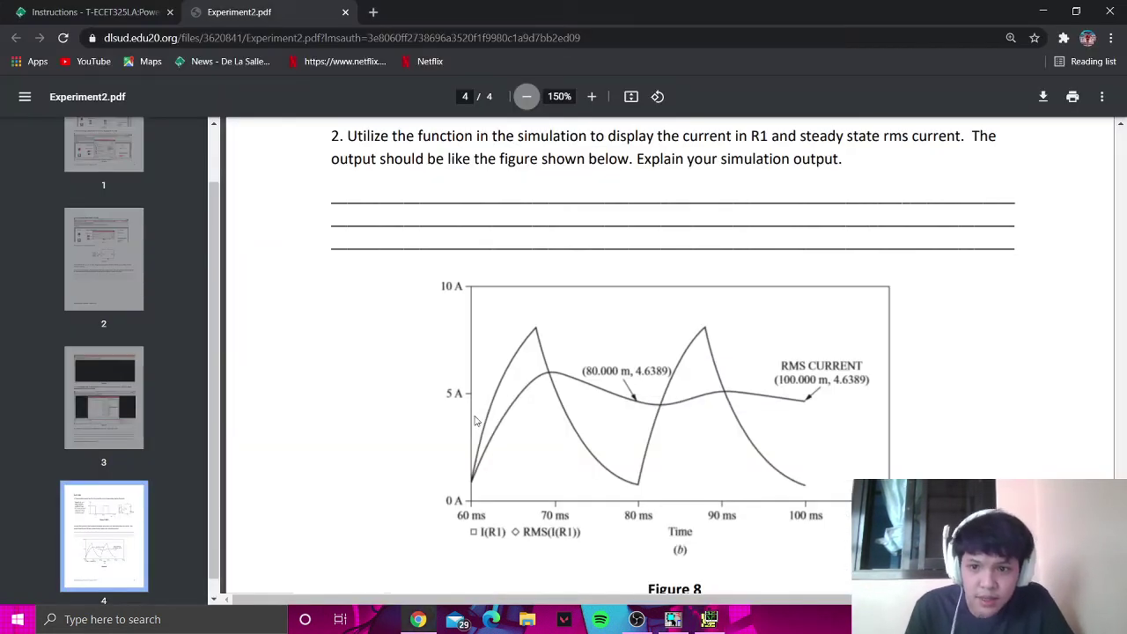
key("alt+Tab")
left_click(157, 24)
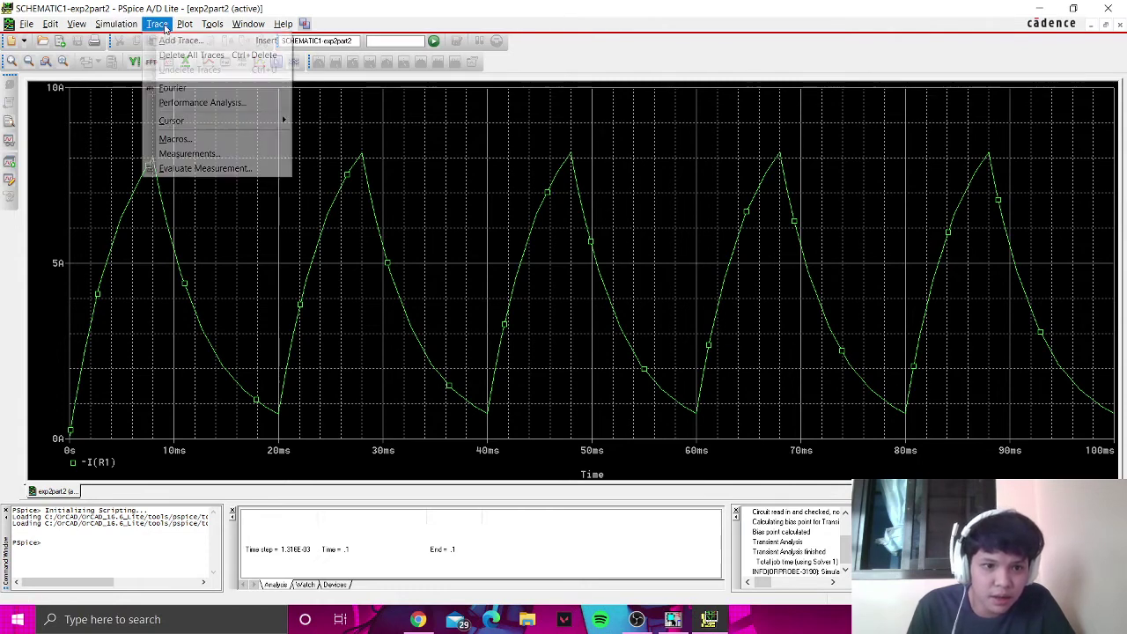
left_click(176, 41)
key("alt+Tab")
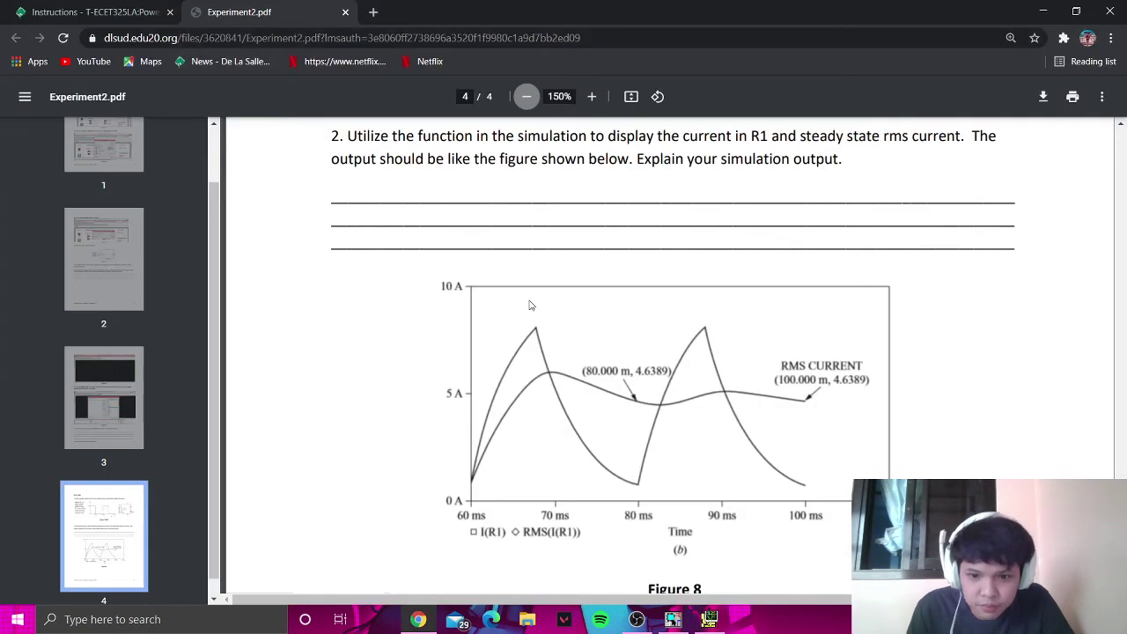
scroll(530, 305, "down", 2)
key("alt+Tab")
Step: Add the RMS current trace using the RMS() function with the expression RMS(I(R1))
scroll(774, 352, "down", 3)
scroll(791, 413, "down", 1)
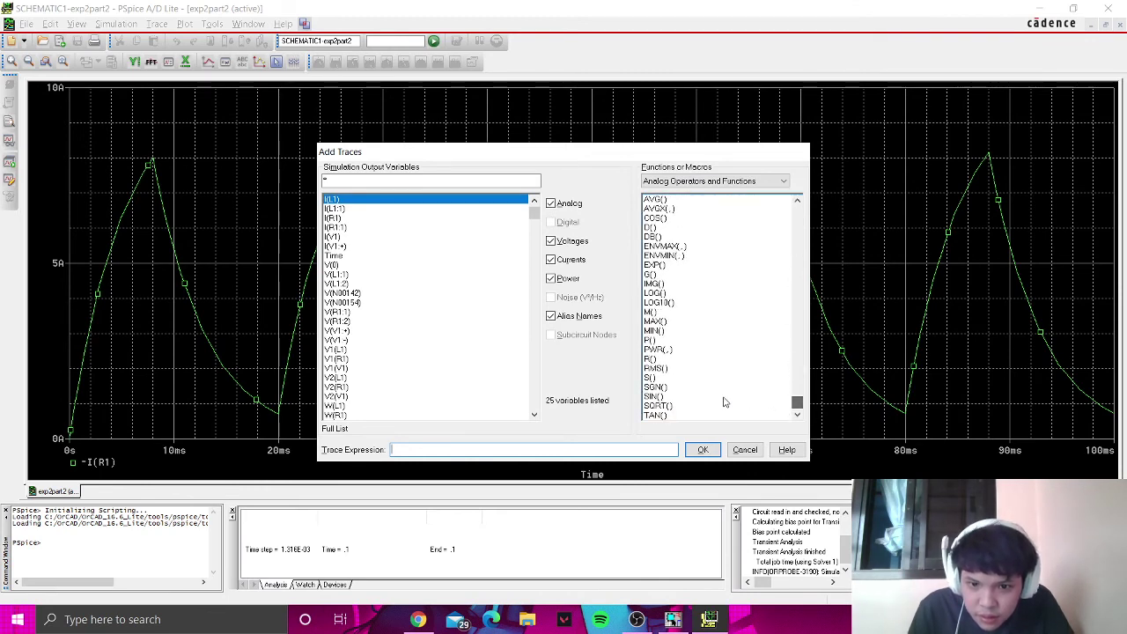
left_click(659, 369)
key("alt+Tab")
key("alt+Tab")
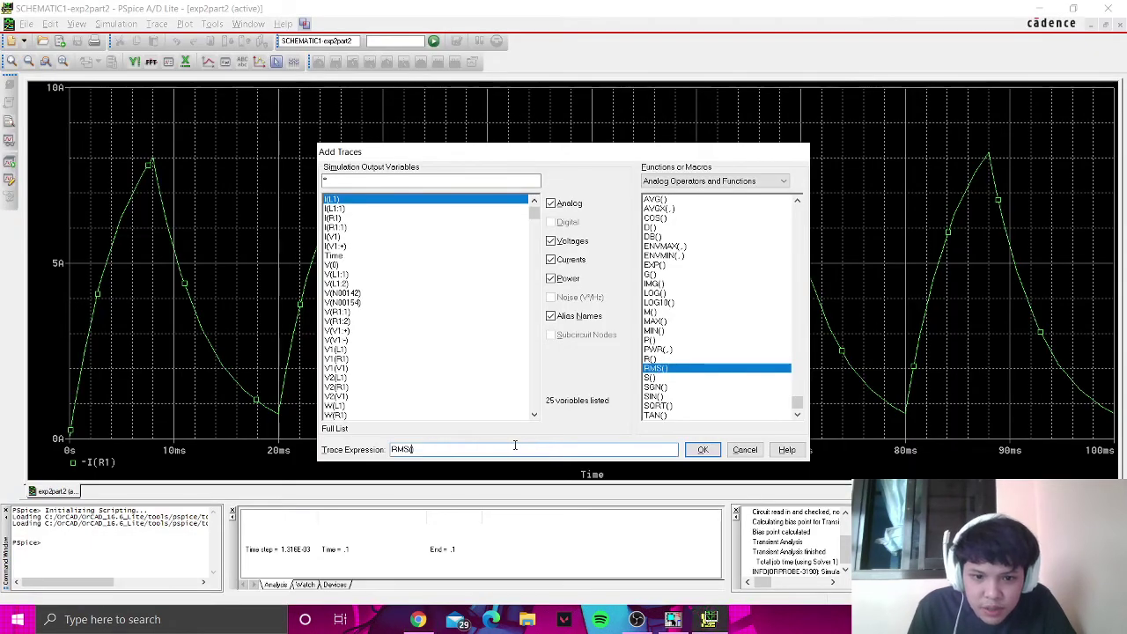
type("I(R1")
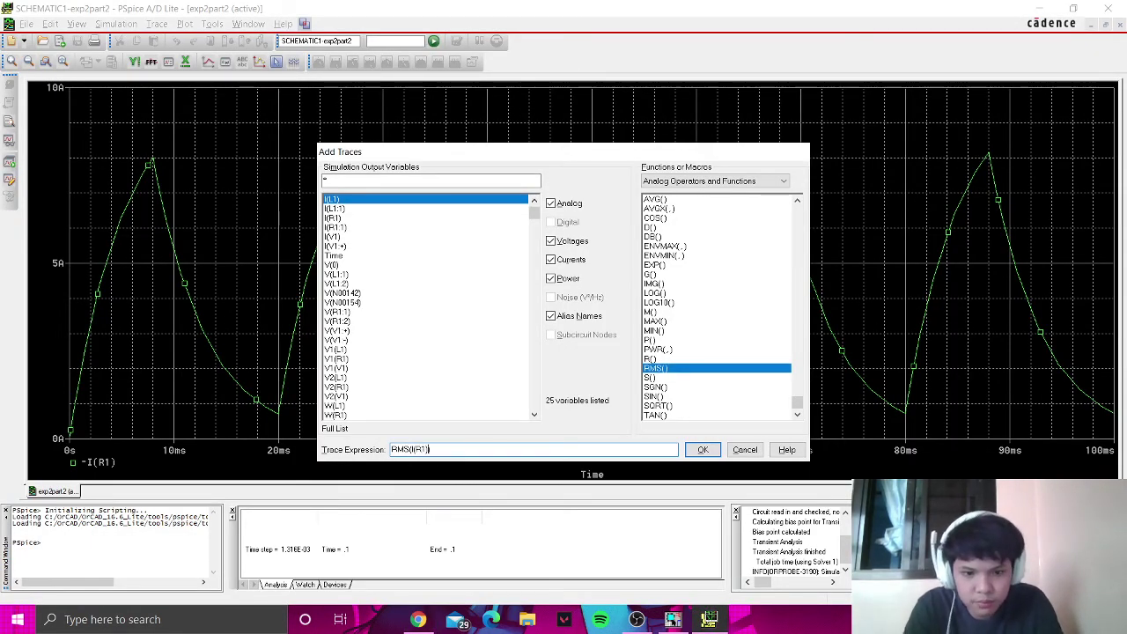
key("Return")
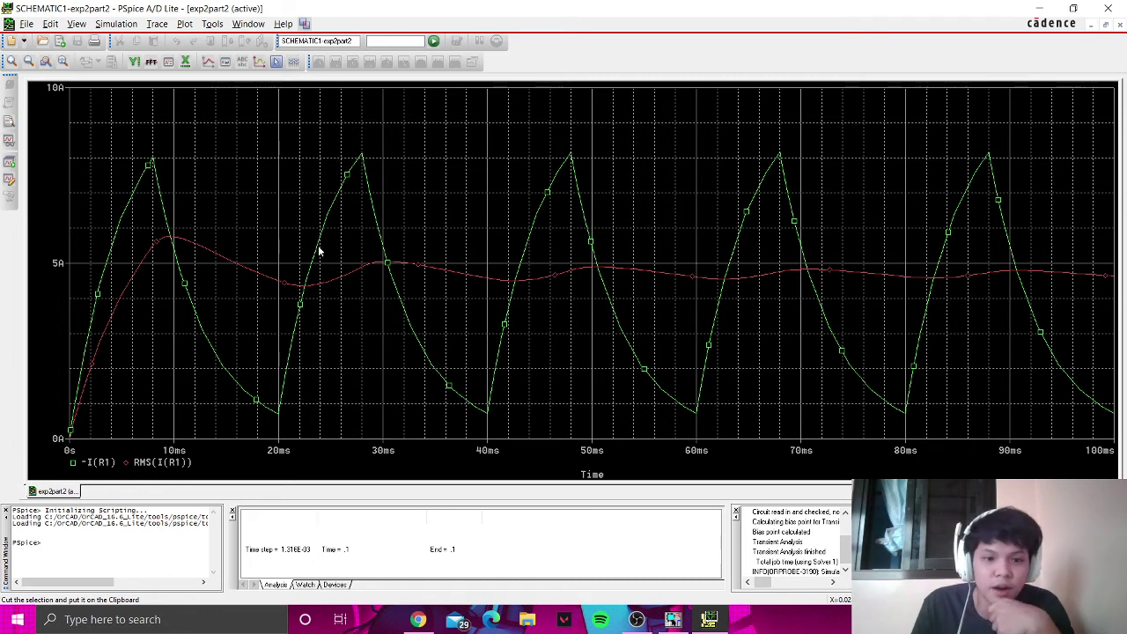
right_click(342, 185)
left_click(335, 202)
right_click(100, 461)
left_click(141, 379)
key("BackSpace")
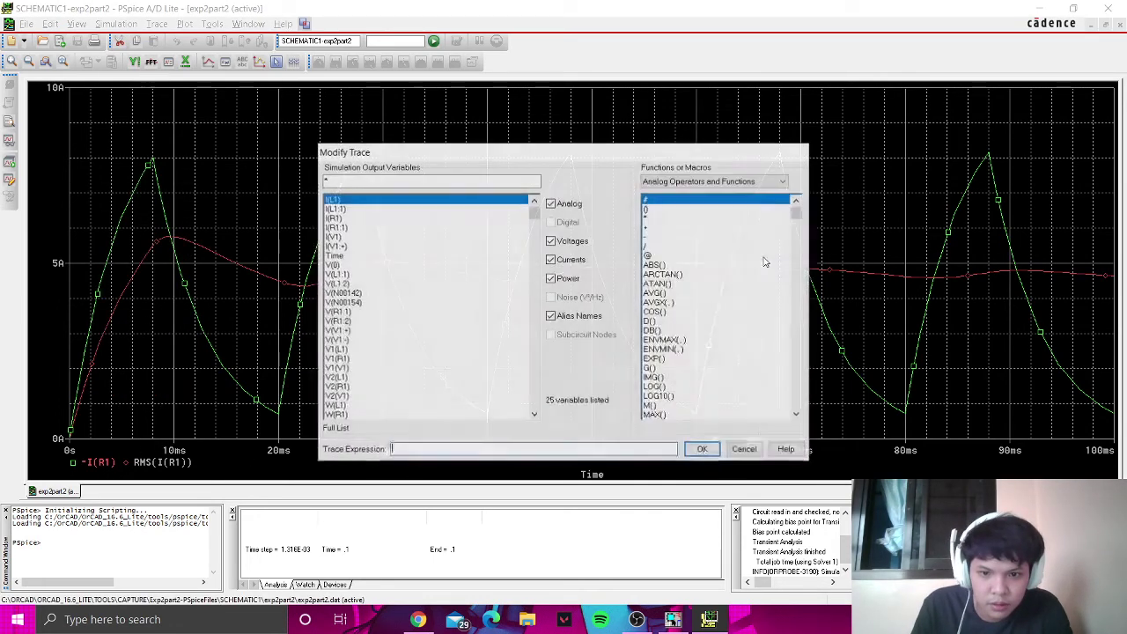
left_click(745, 449)
right_click(97, 460)
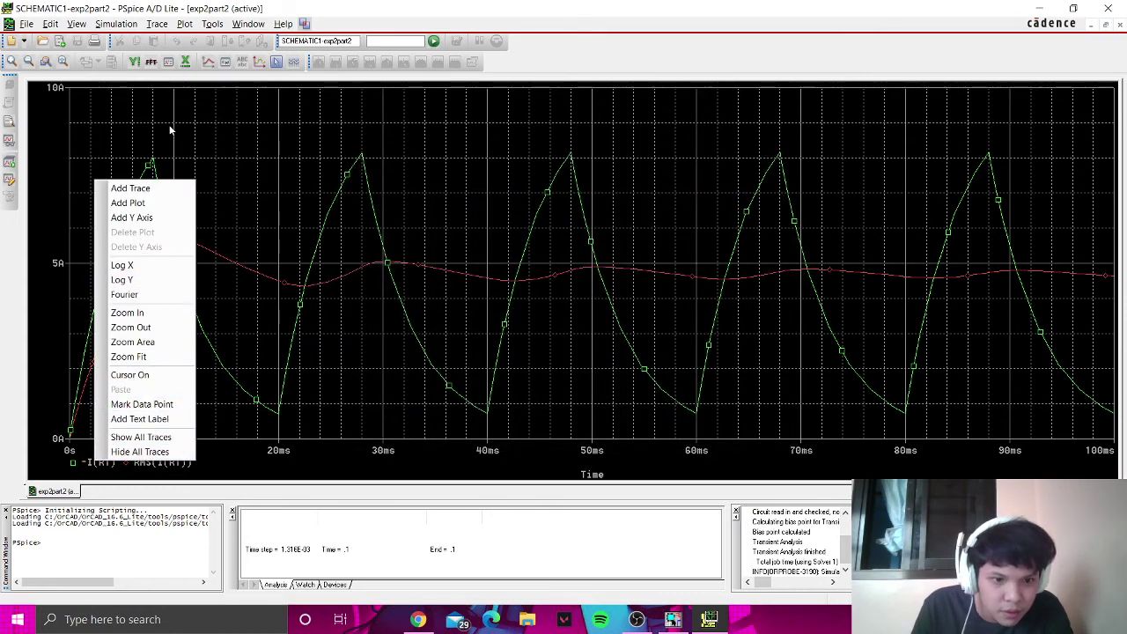
Step: Delete both the -I(R1) and RMS(I(R1)) traces from the plot
left_click(156, 24)
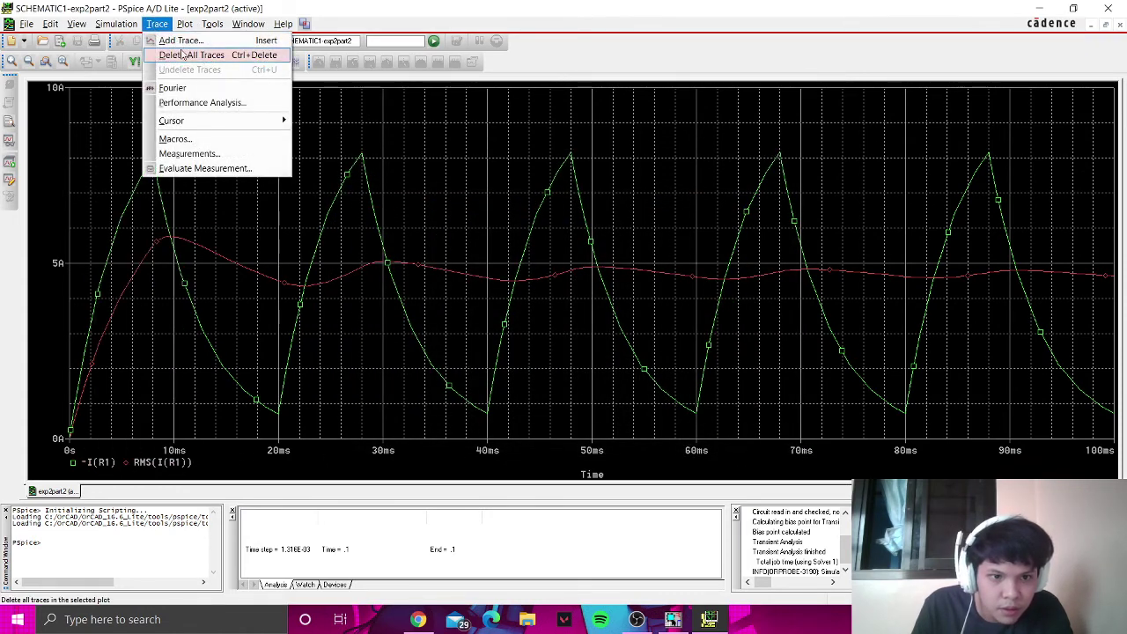
left_click(187, 56)
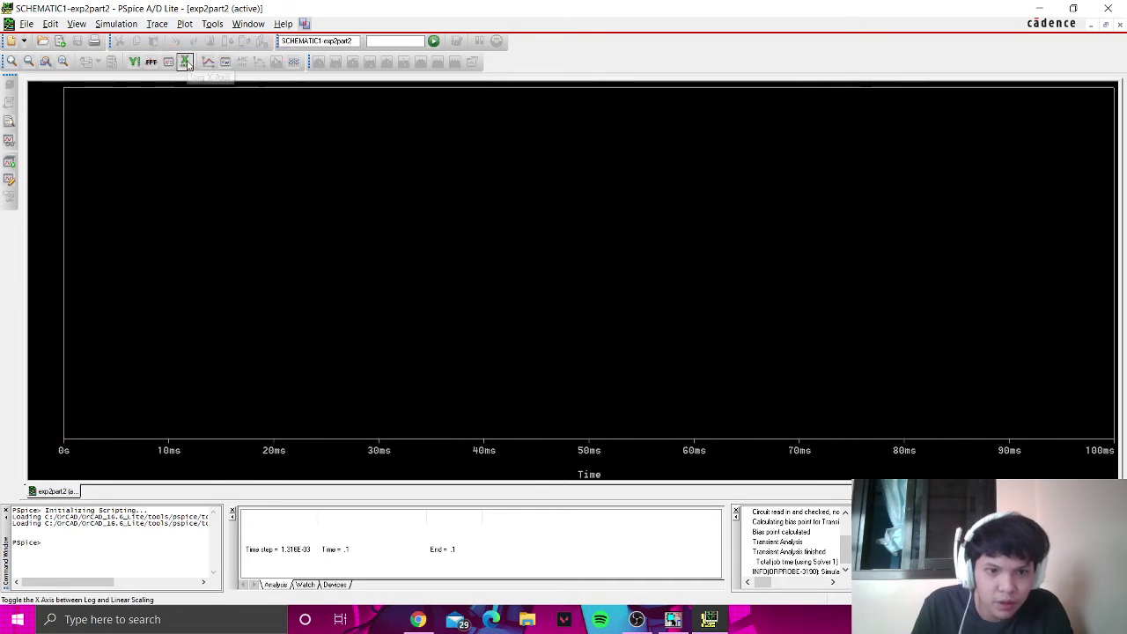